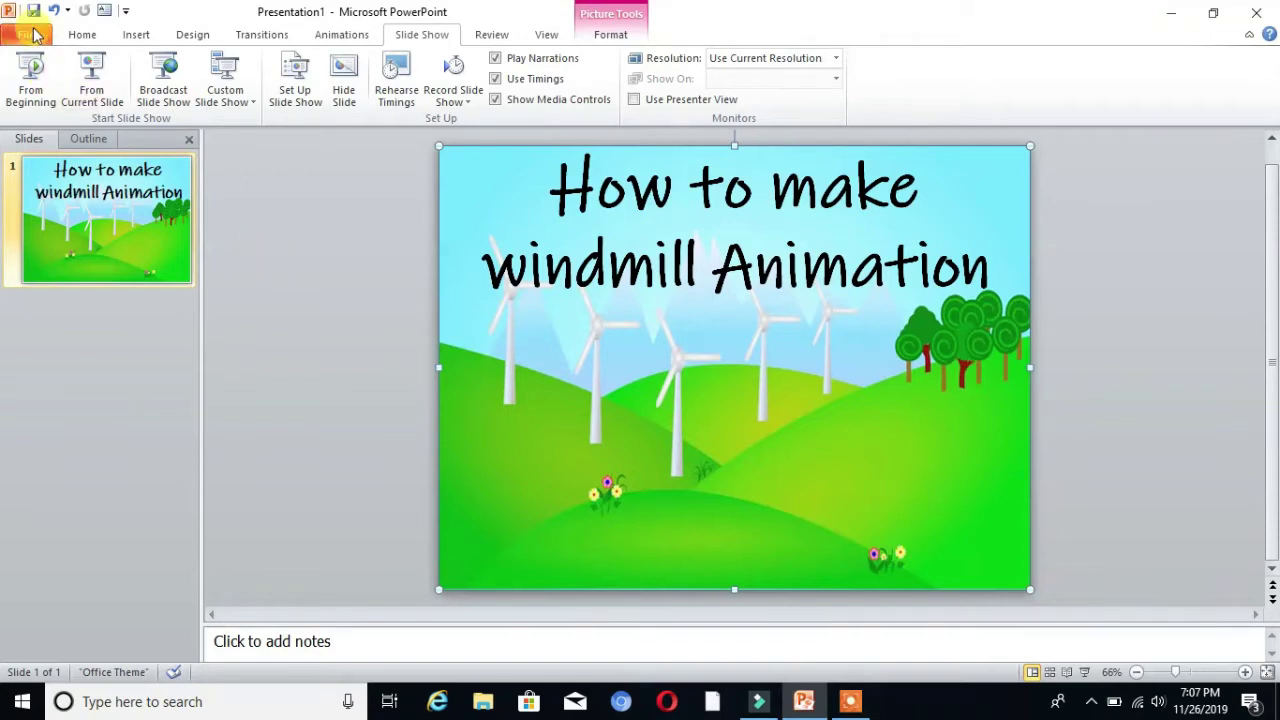
Insert a blank slide 2, draw a large 4-Point Star, and move it toward the centre.
{"action": "left_click", "coordinate": [70, 38]}
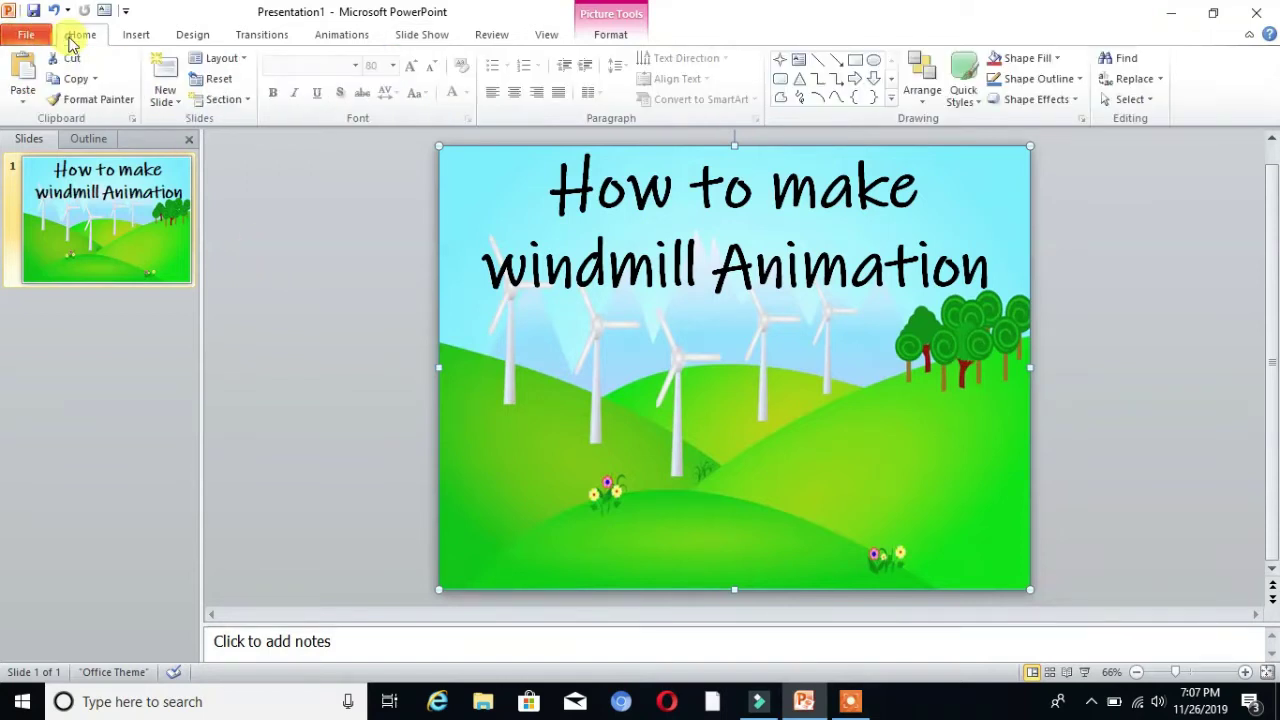
{"action": "left_click", "coordinate": [178, 78]}
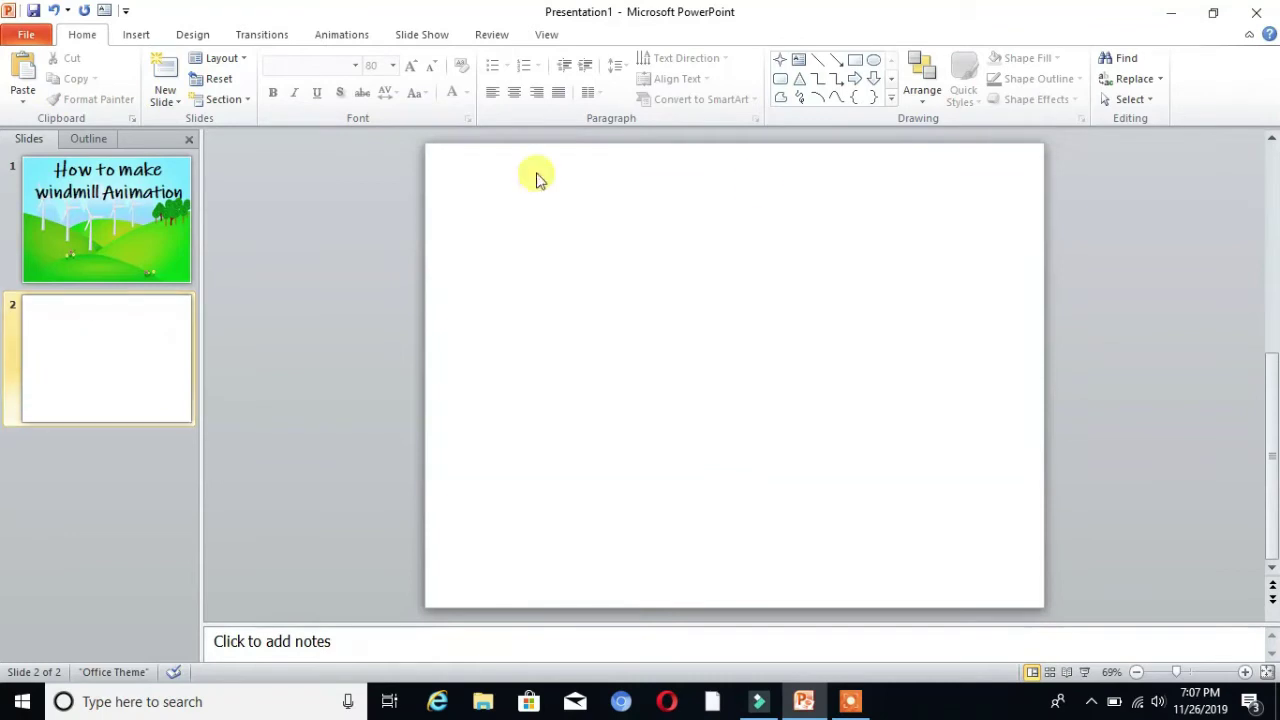
{"action": "left_click", "coordinate": [131, 37]}
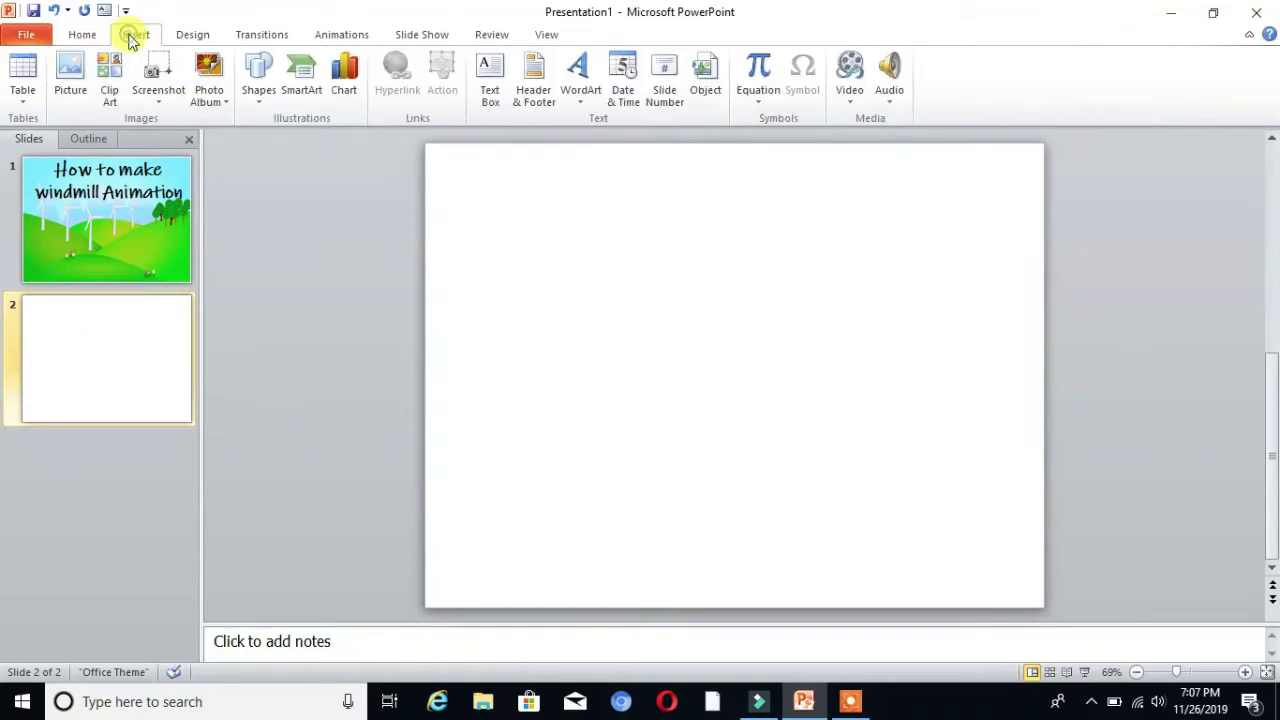
{"action": "left_click", "coordinate": [260, 107]}
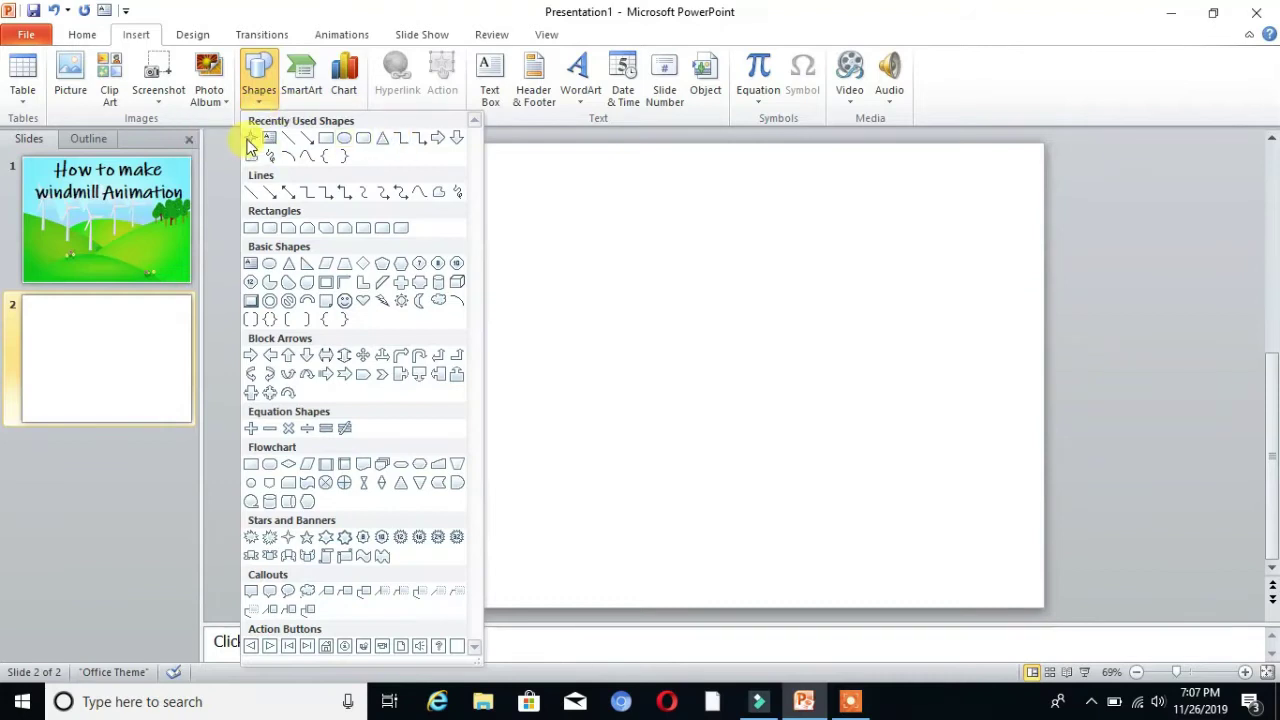
{"action": "left_click", "coordinate": [249, 138]}
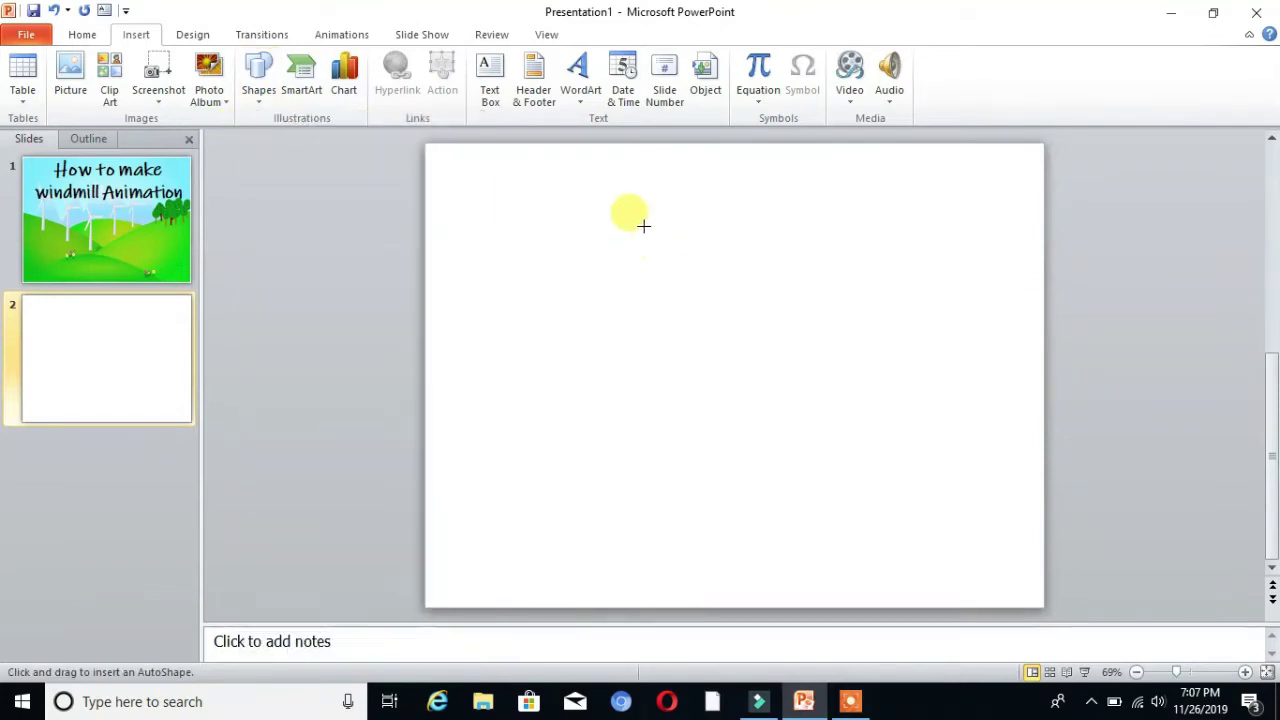
{"action": "mouse_move", "coordinate": [644, 225]}
{"action": "left_mouse_down"}
{"action": "mouse_move", "coordinate": [663, 277]}
{"action": "mouse_move", "coordinate": [706, 323]}
{"action": "mouse_move", "coordinate": [897, 451]}
{"action": "mouse_move", "coordinate": [900, 467]}
{"action": "mouse_move", "coordinate": [890, 450]}
{"action": "left_mouse_up"}
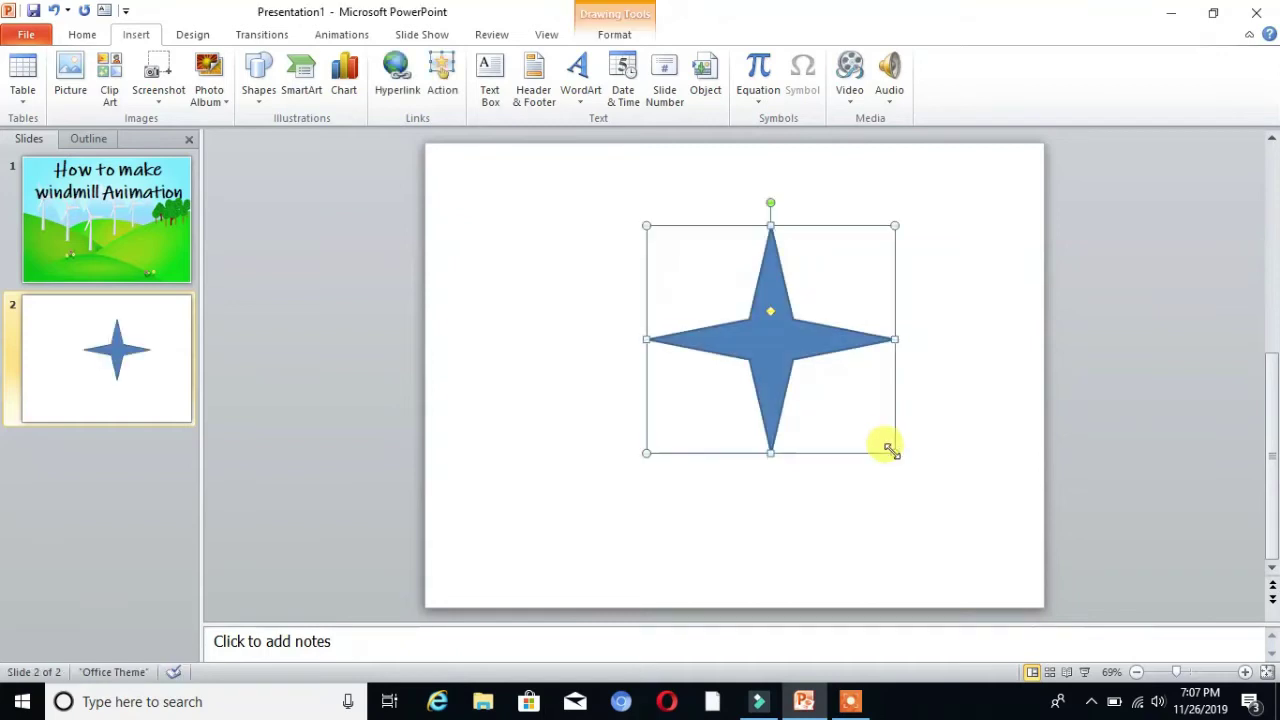
{"action": "left_click_drag", "start_coordinate": [783, 346], "coordinate": [732, 338]}
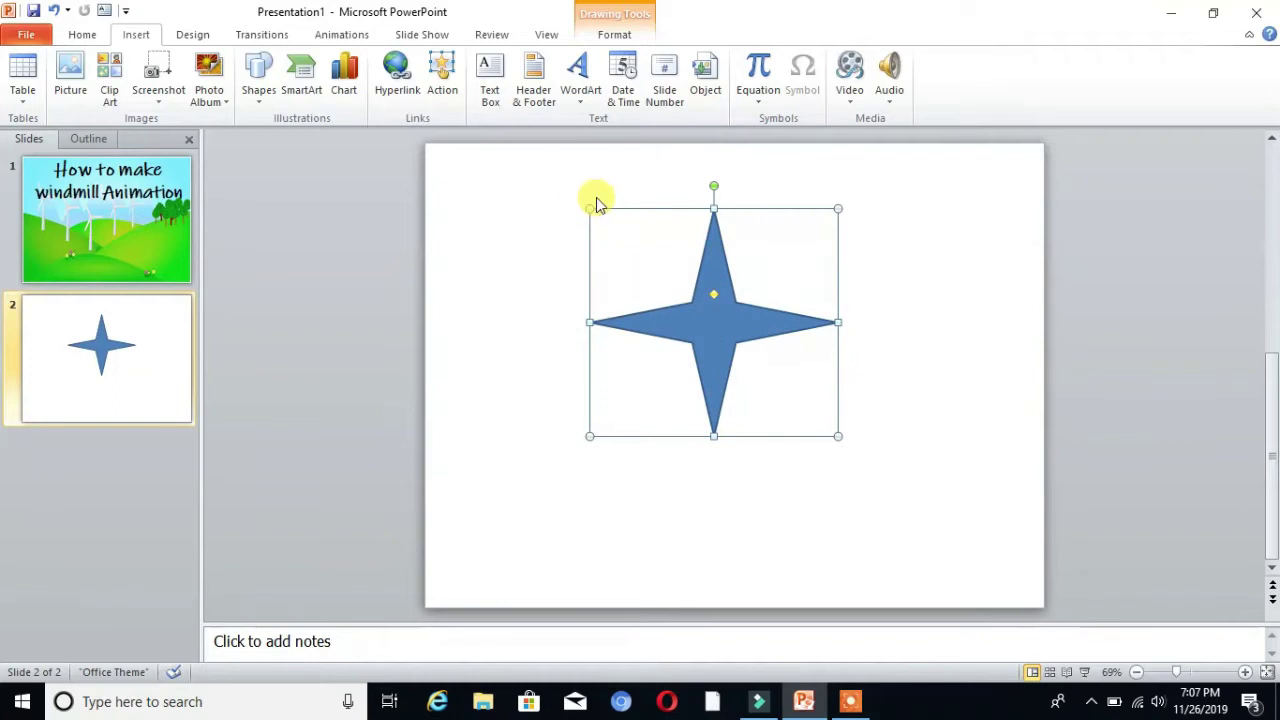
Fill the star with a lighter blue and set its outline to No Outline.
{"action": "left_click", "coordinate": [604, 40]}
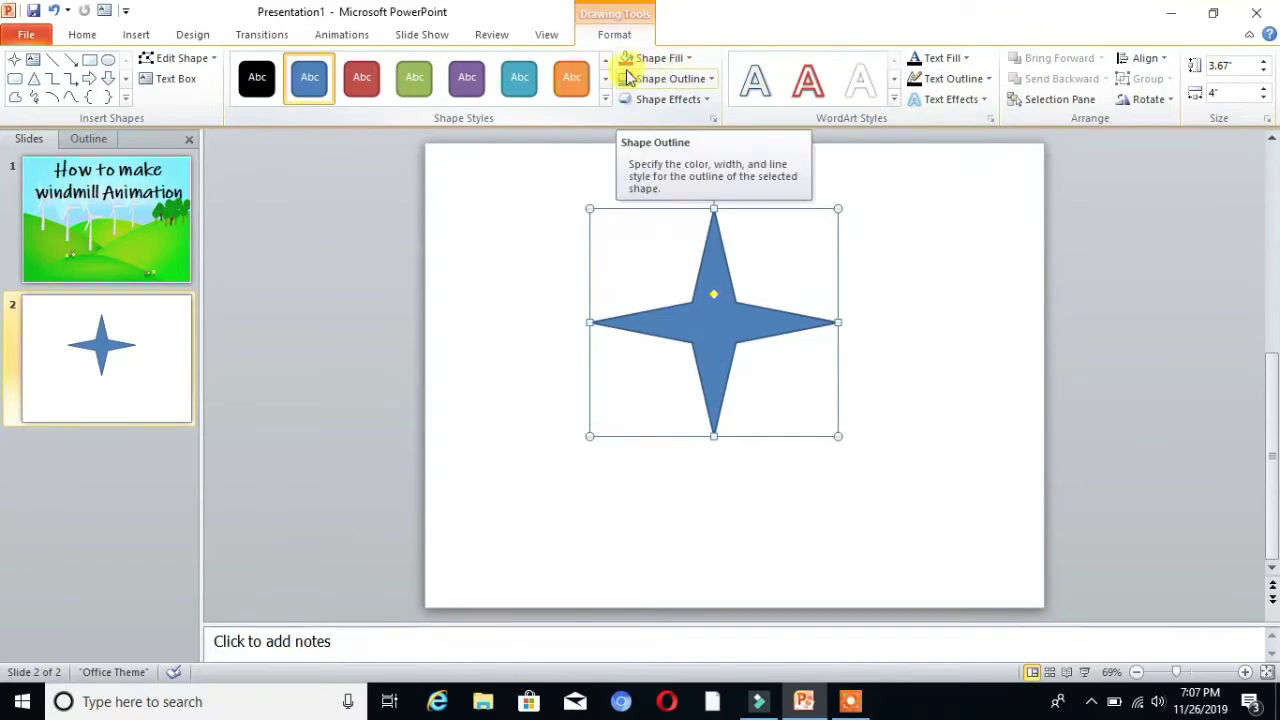
{"action": "left_click", "coordinate": [684, 58]}
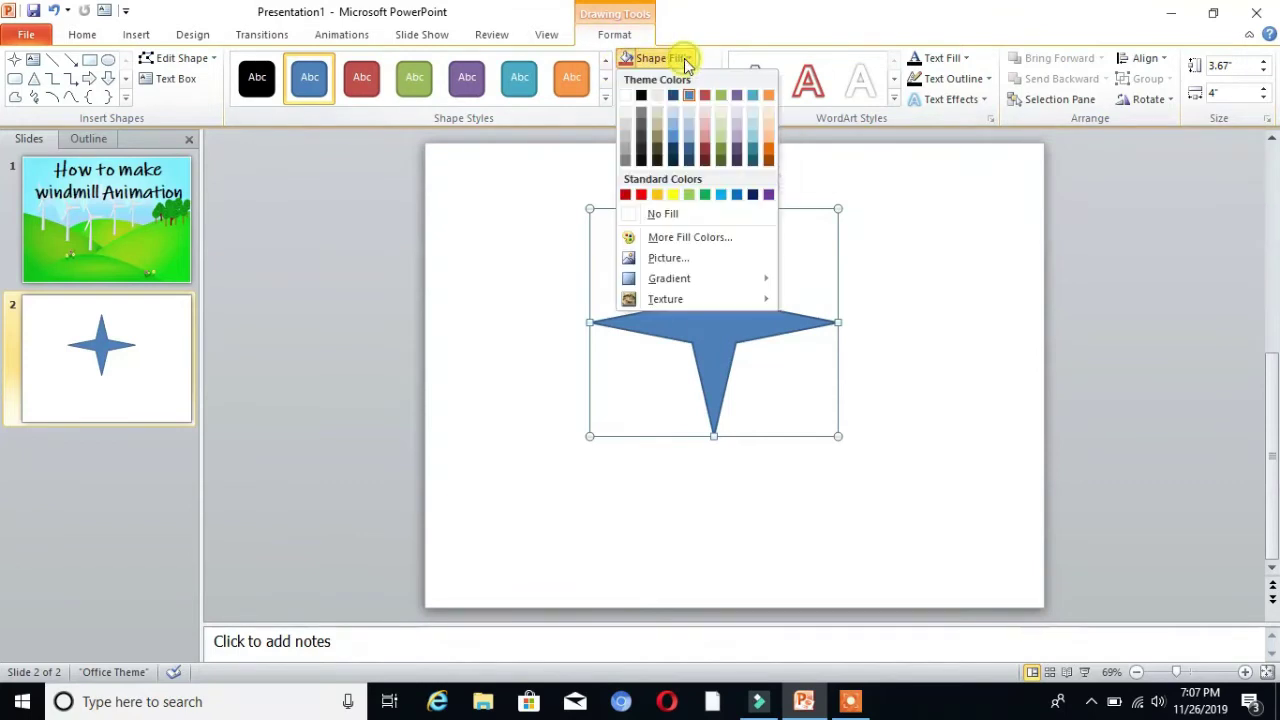
{"action": "left_click", "coordinate": [672, 127]}
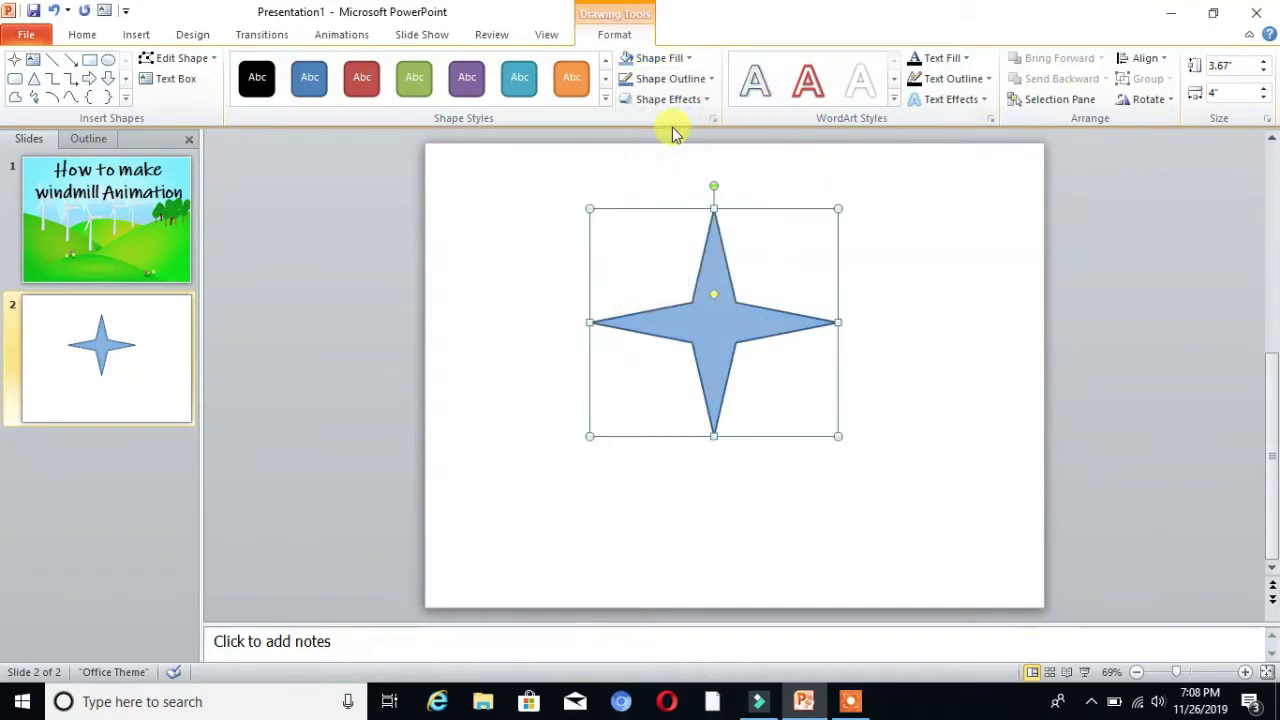
{"action": "left_click", "coordinate": [708, 80]}
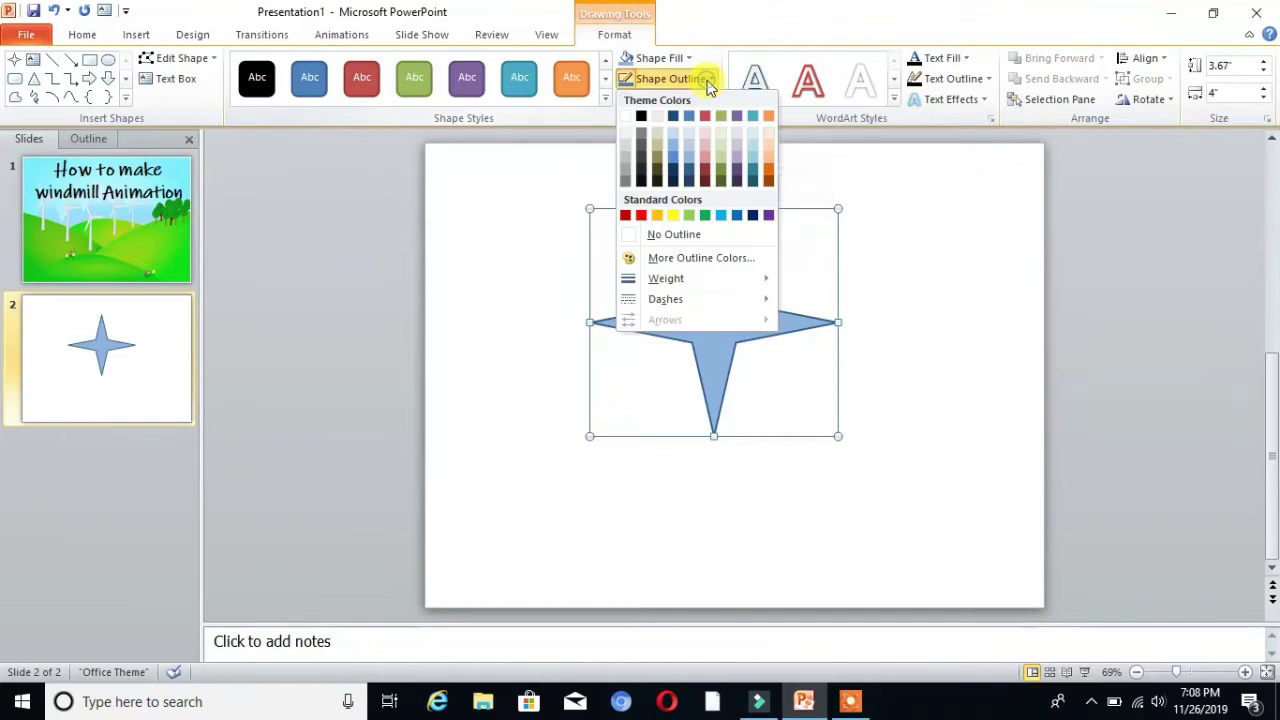
{"action": "left_click", "coordinate": [669, 235]}
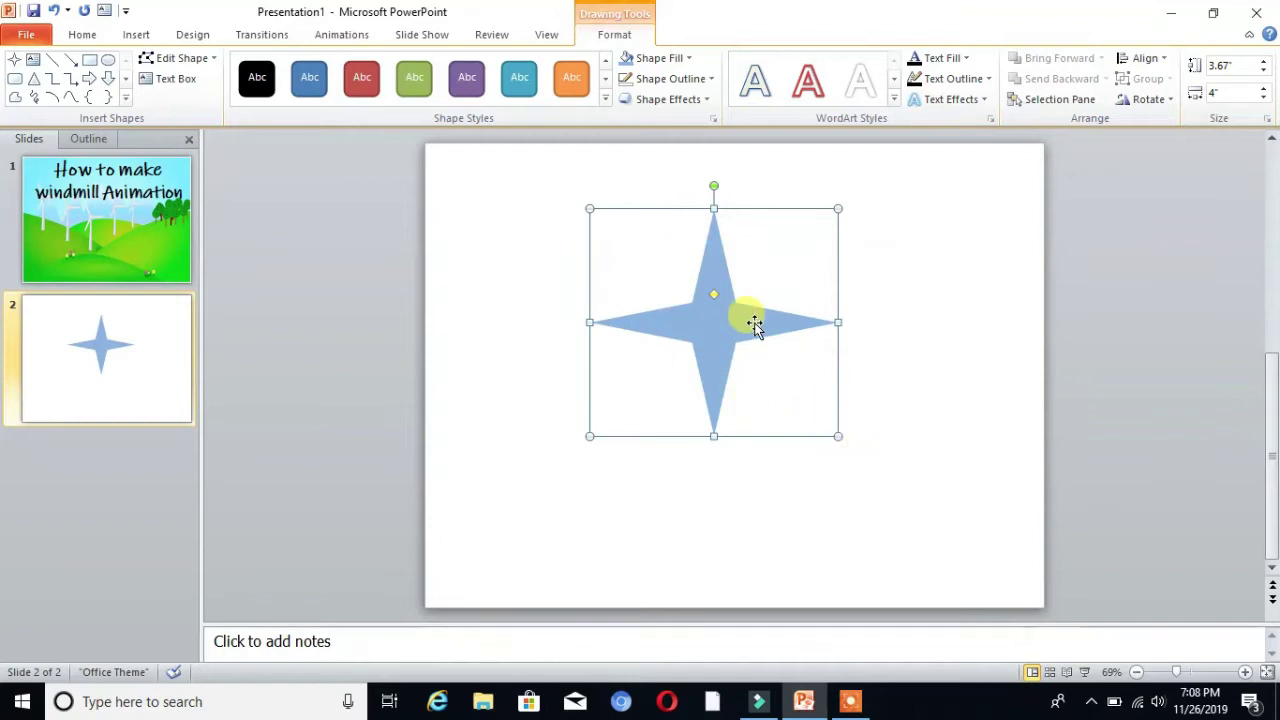
Set the star's Top and Bottom bevel to Circle (6 pt) in Format Shape's 3-D Format.
{"action": "right_click", "coordinate": [702, 333]}
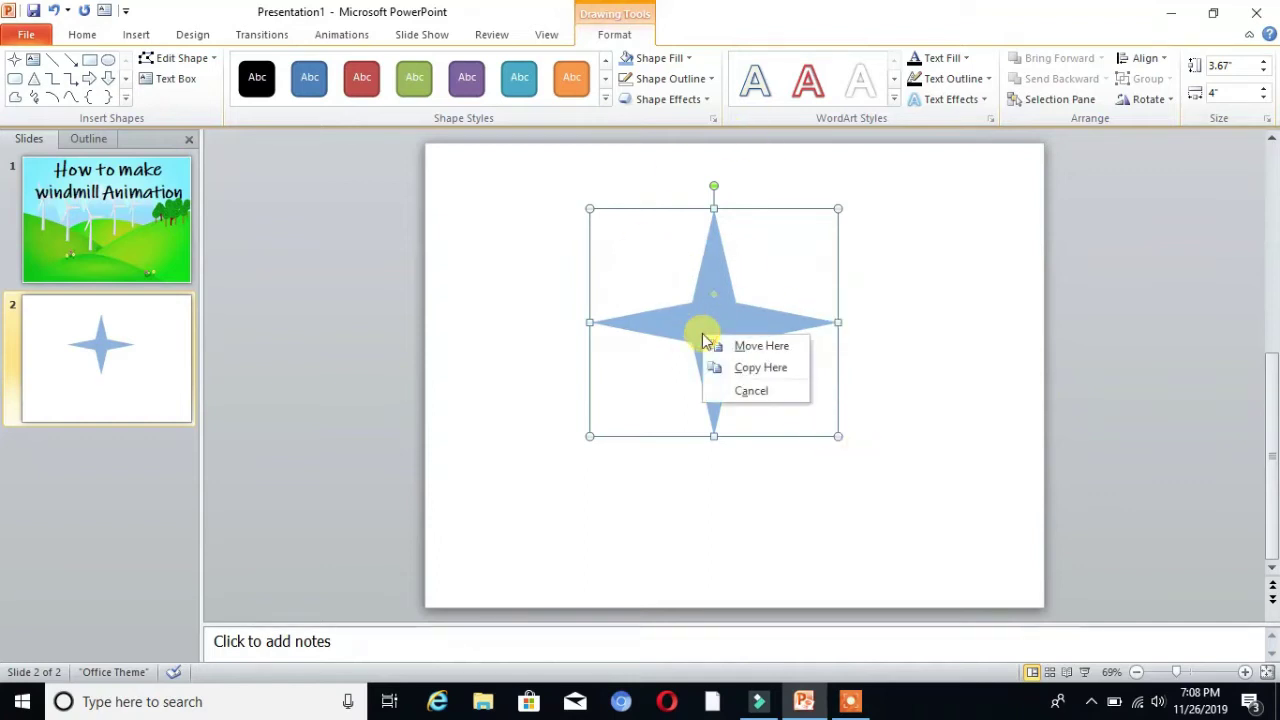
{"action": "left_click", "coordinate": [666, 333]}
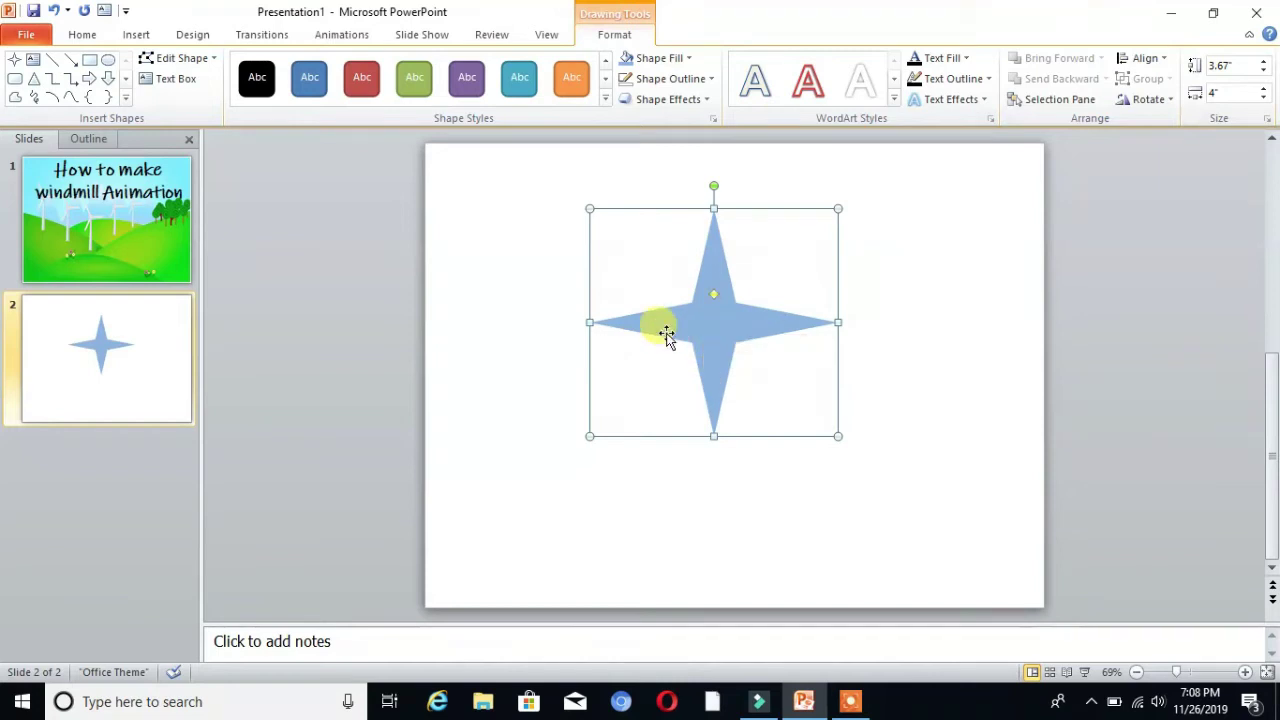
{"action": "right_click", "coordinate": [666, 333]}
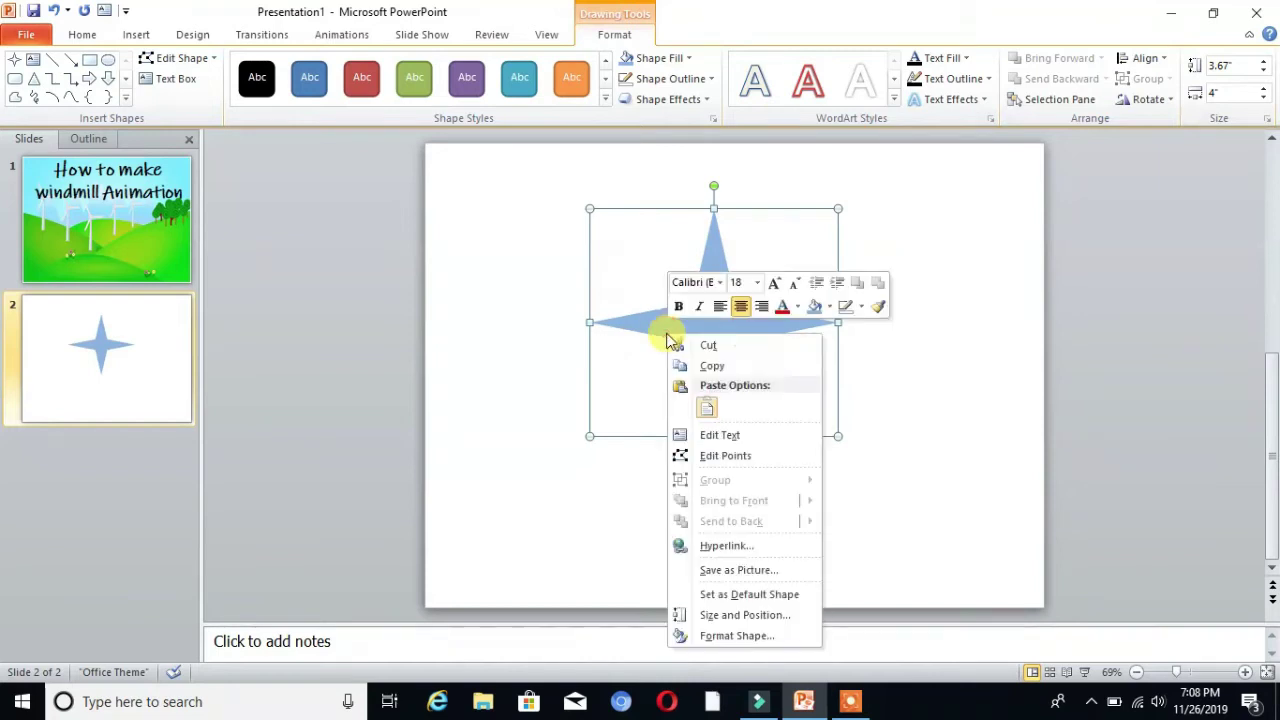
{"action": "left_click", "coordinate": [751, 634]}
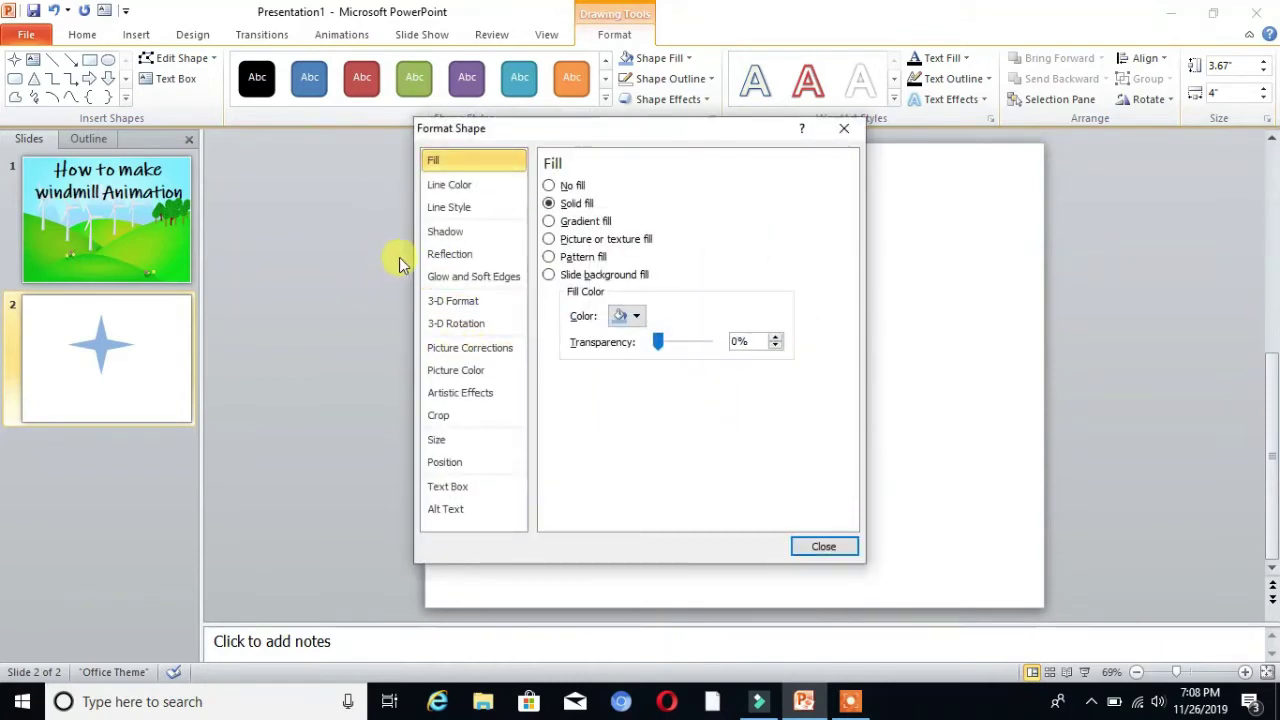
{"action": "left_click", "coordinate": [474, 311]}
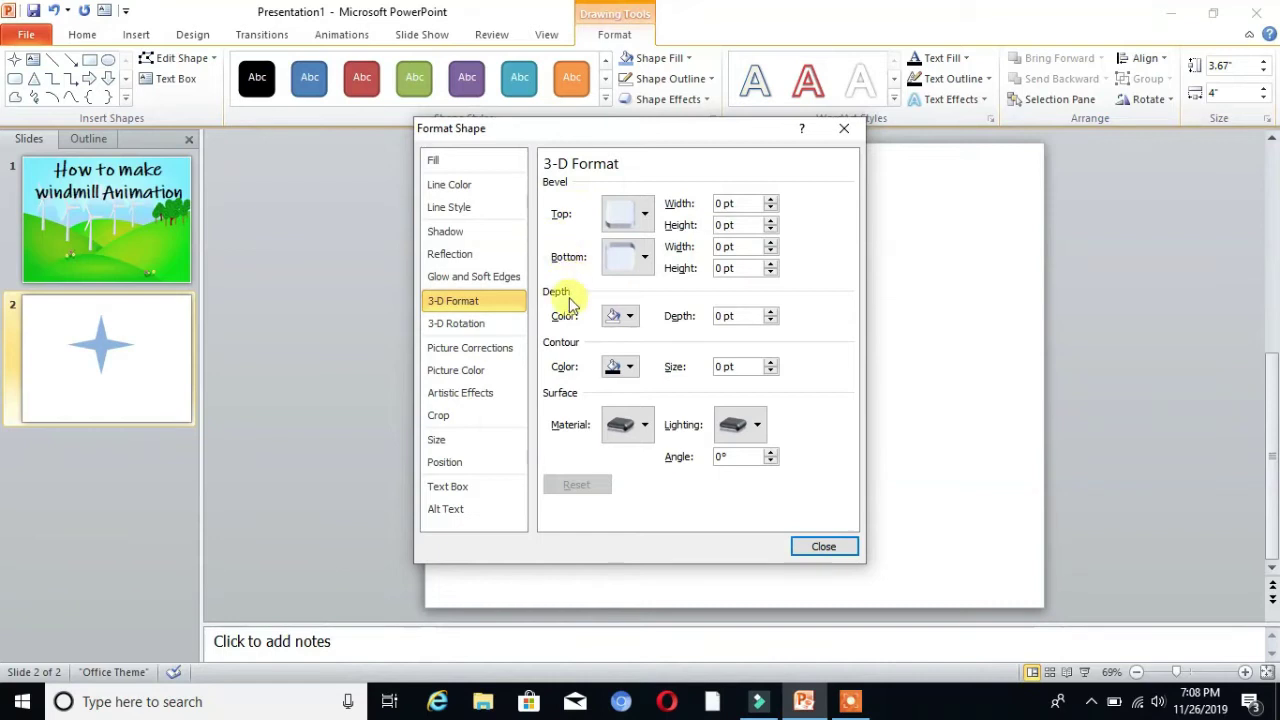
{"action": "left_click", "coordinate": [645, 215]}
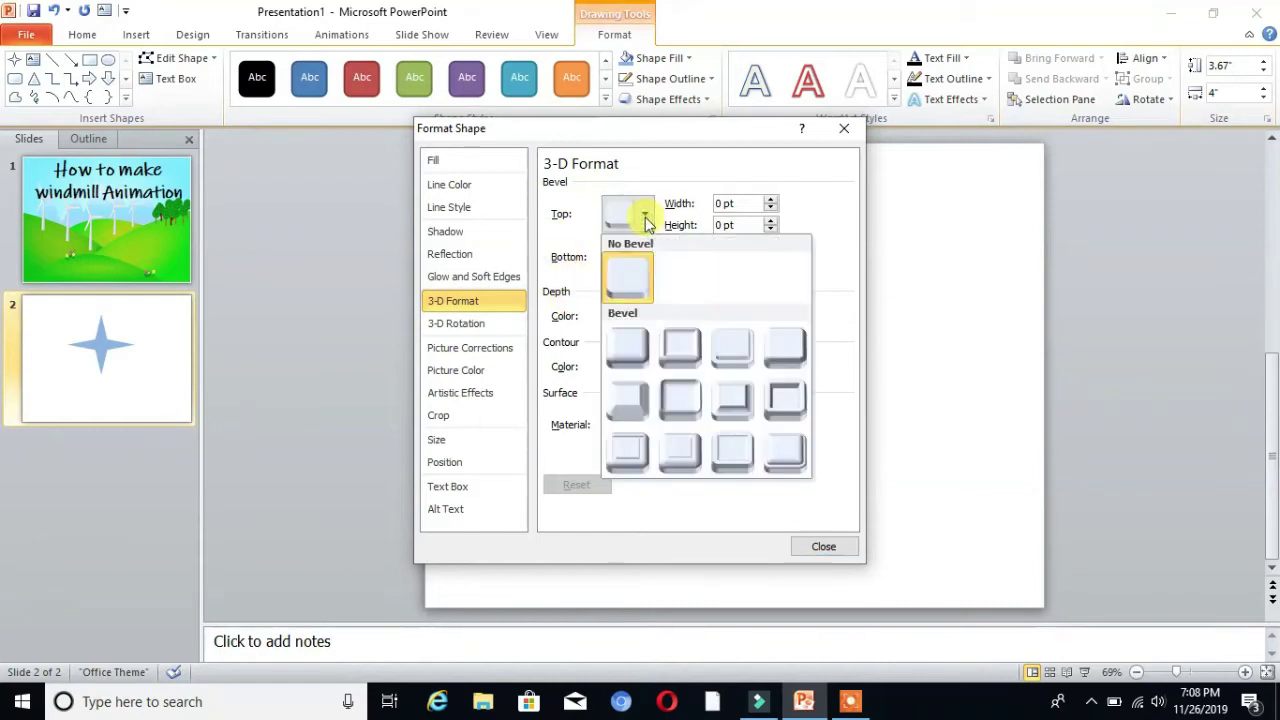
{"action": "left_click", "coordinate": [631, 347]}
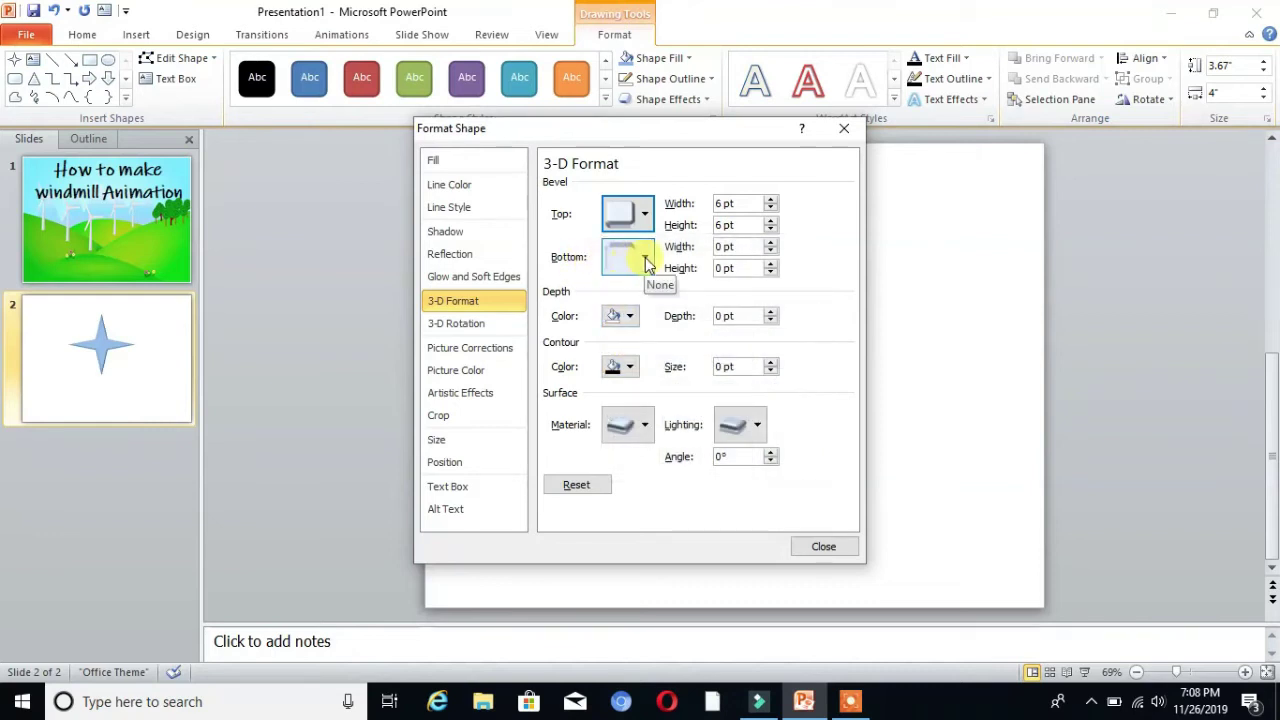
{"action": "left_click", "coordinate": [645, 262]}
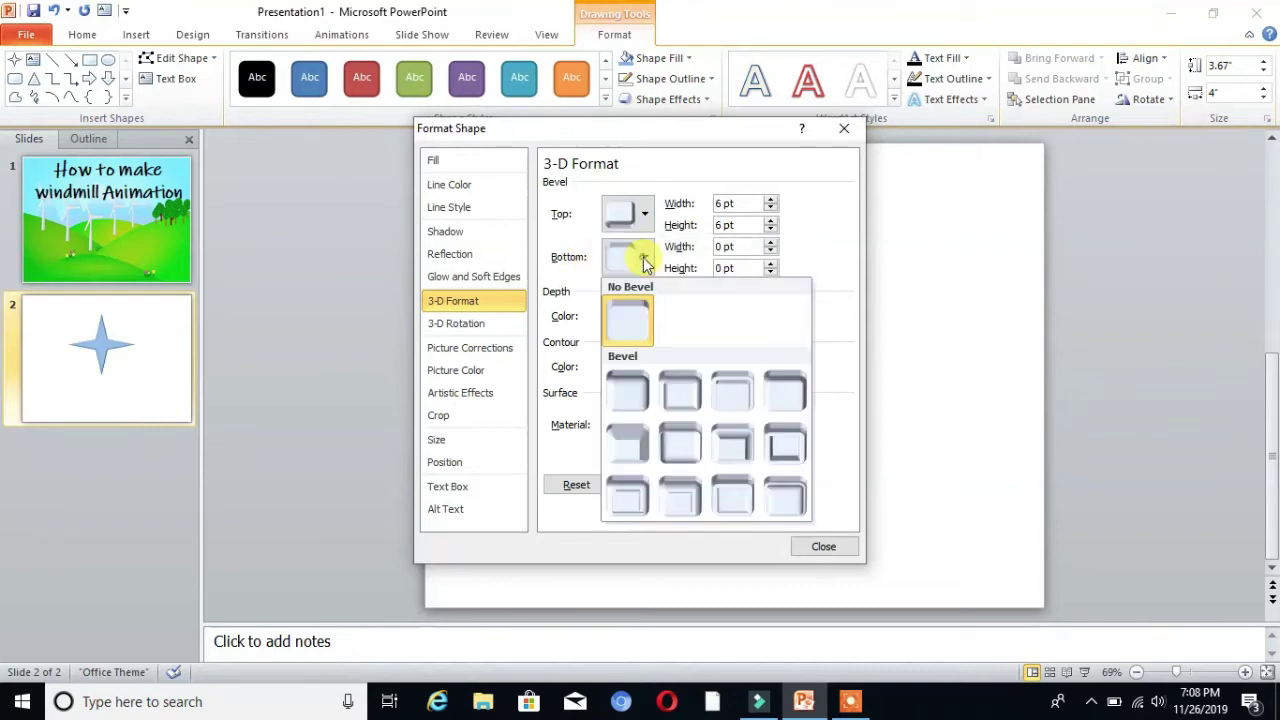
{"action": "left_click", "coordinate": [640, 393]}
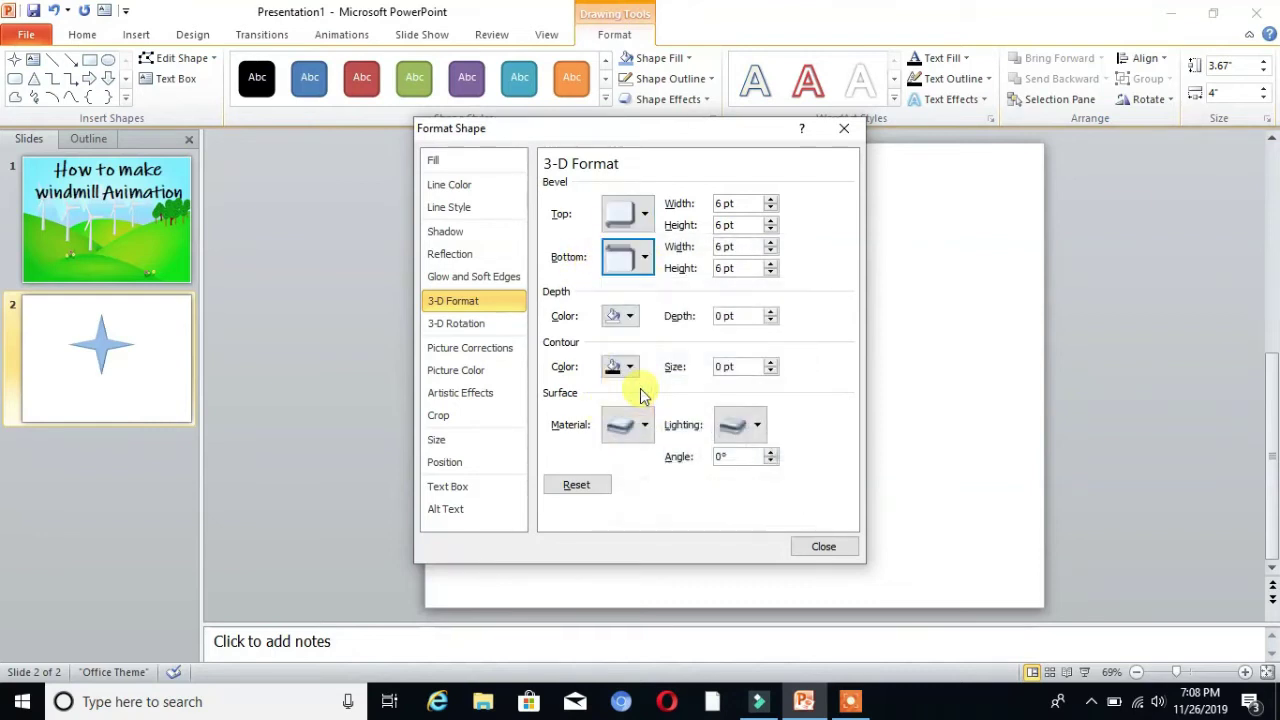
{"action": "left_click", "coordinate": [824, 548]}
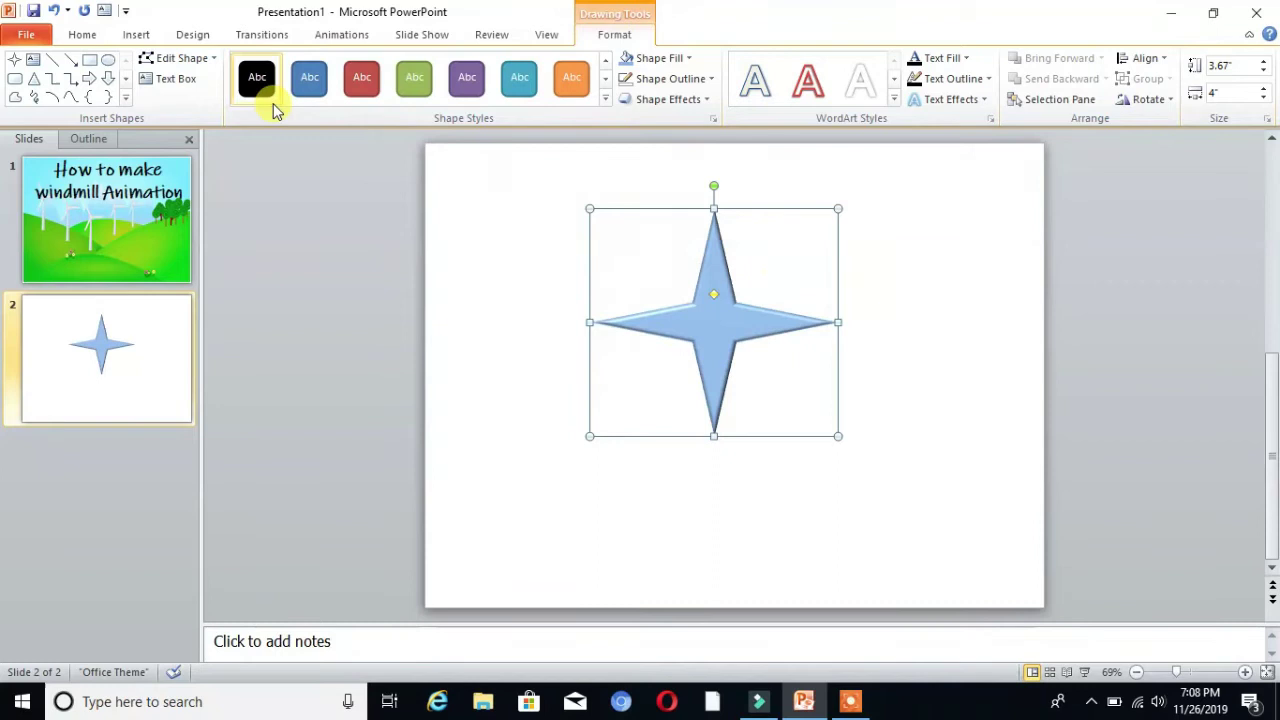
Draw a small 0.83-inch oval circle over the star's centre as the hub.
{"action": "left_click", "coordinate": [107, 63]}
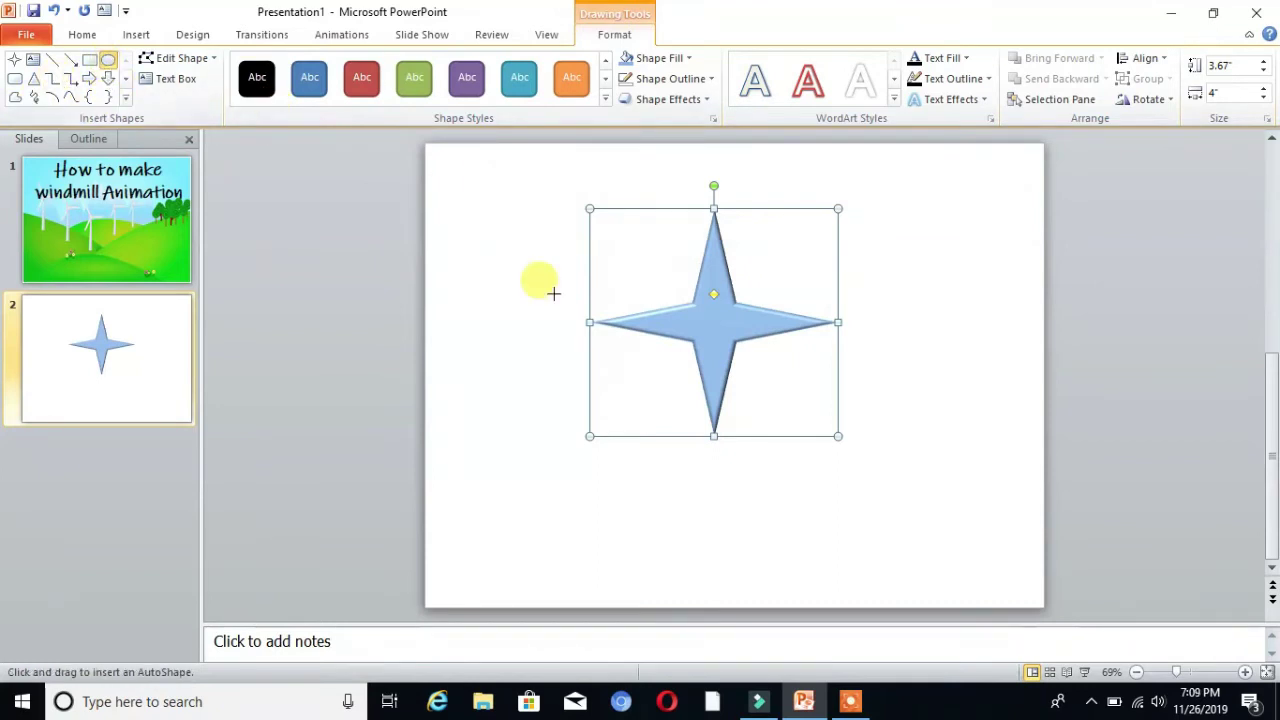
{"action": "left_click_drag", "start_coordinate": [692, 302], "coordinate": [717, 332]}
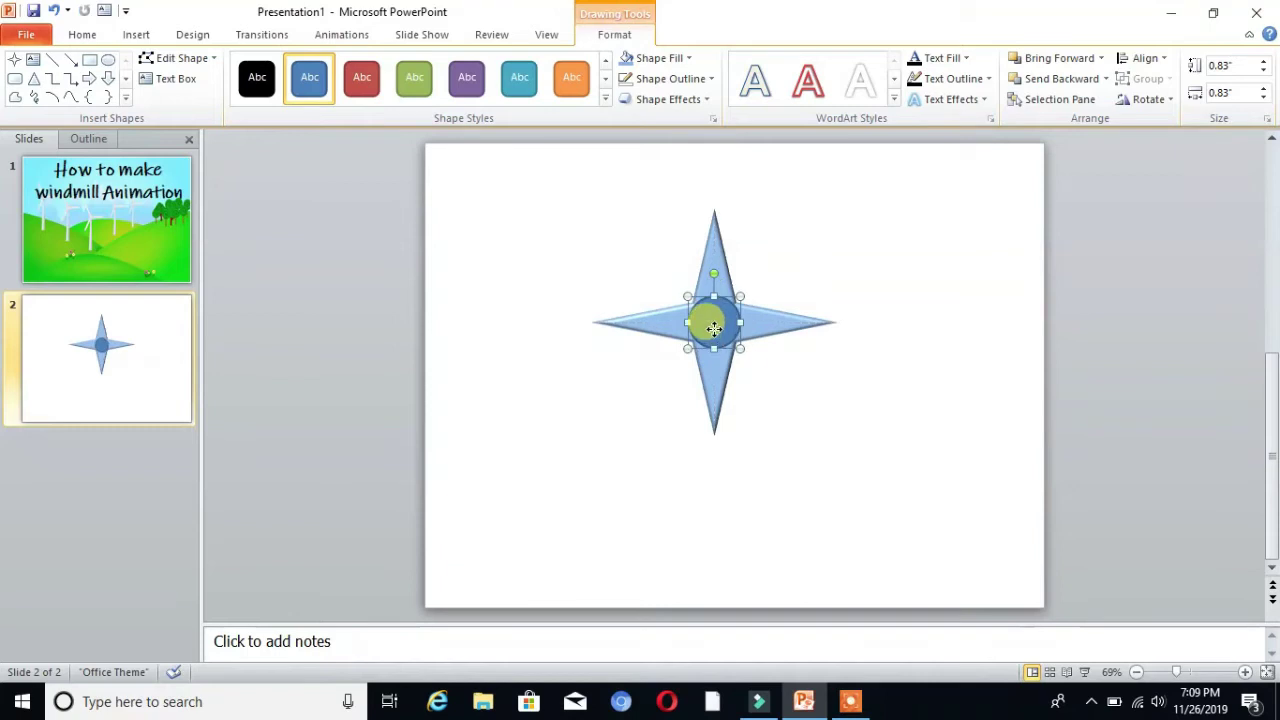
{"action": "left_click", "coordinate": [776, 370]}
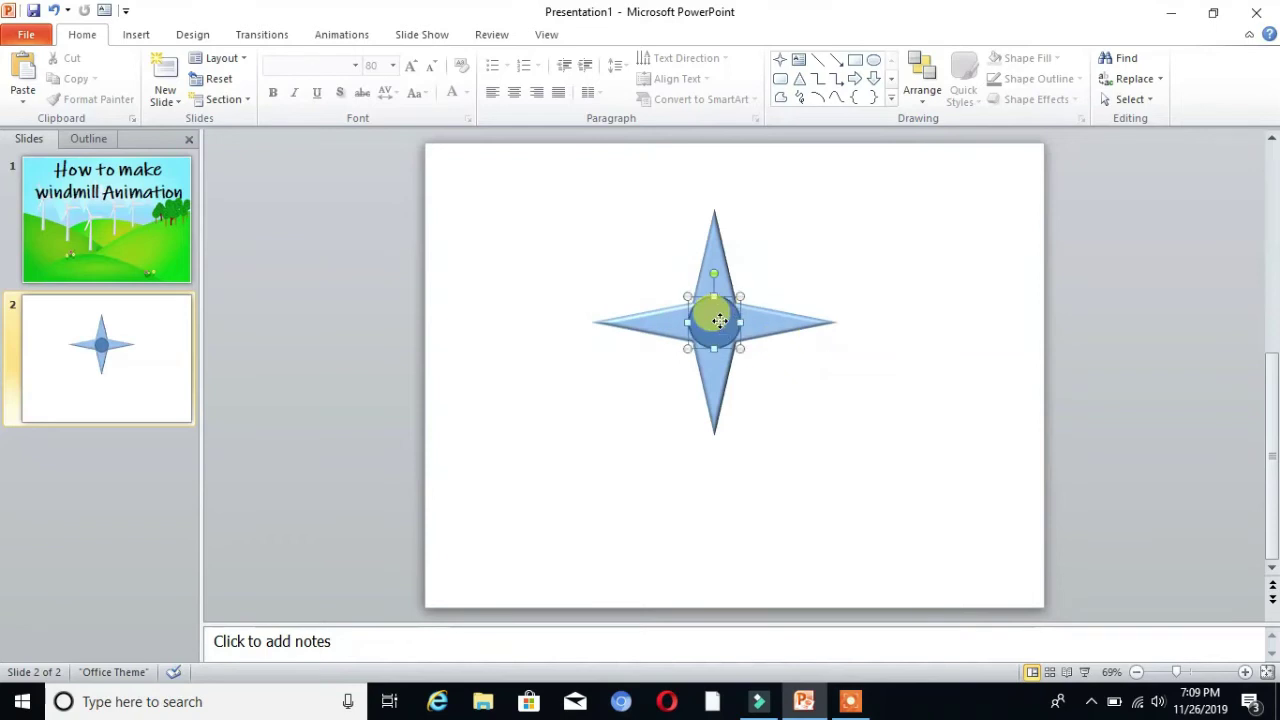
Fill the hub circle with Black, Text 1, Lighter 25% and remove its outline.
{"action": "left_click", "coordinate": [720, 321]}
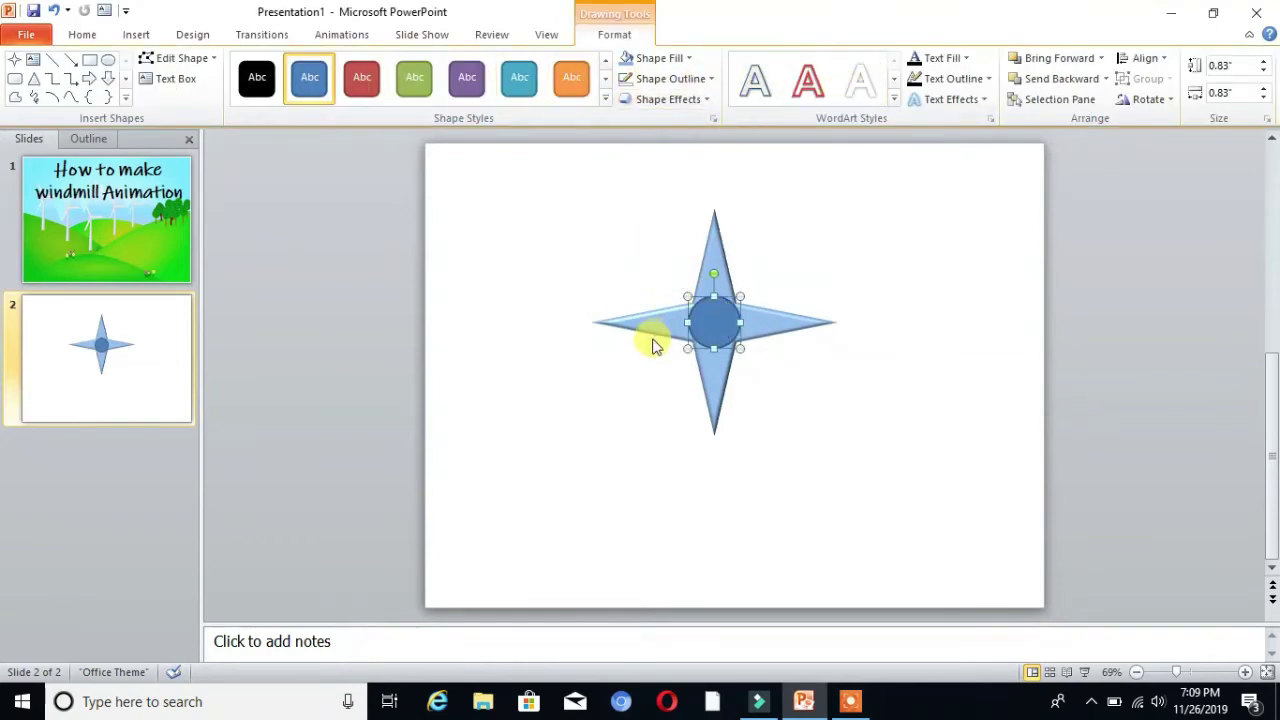
{"action": "left_click", "coordinate": [687, 57]}
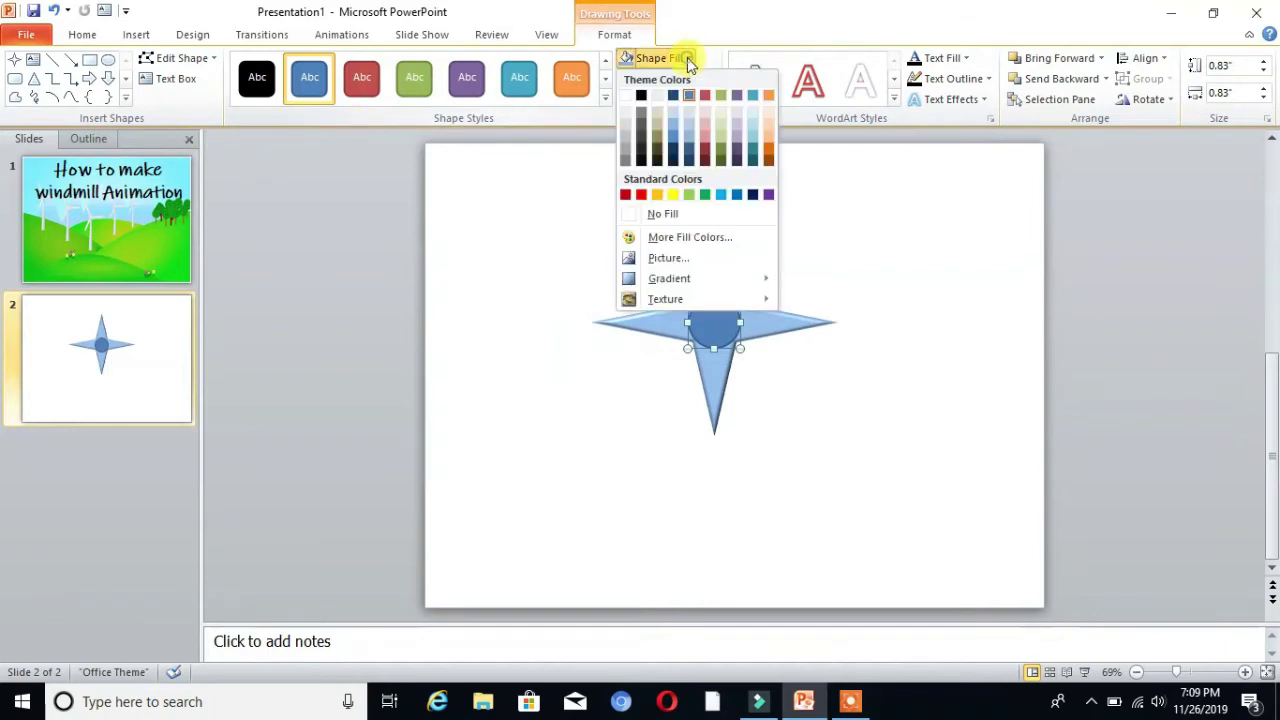
{"action": "left_click", "coordinate": [637, 134]}
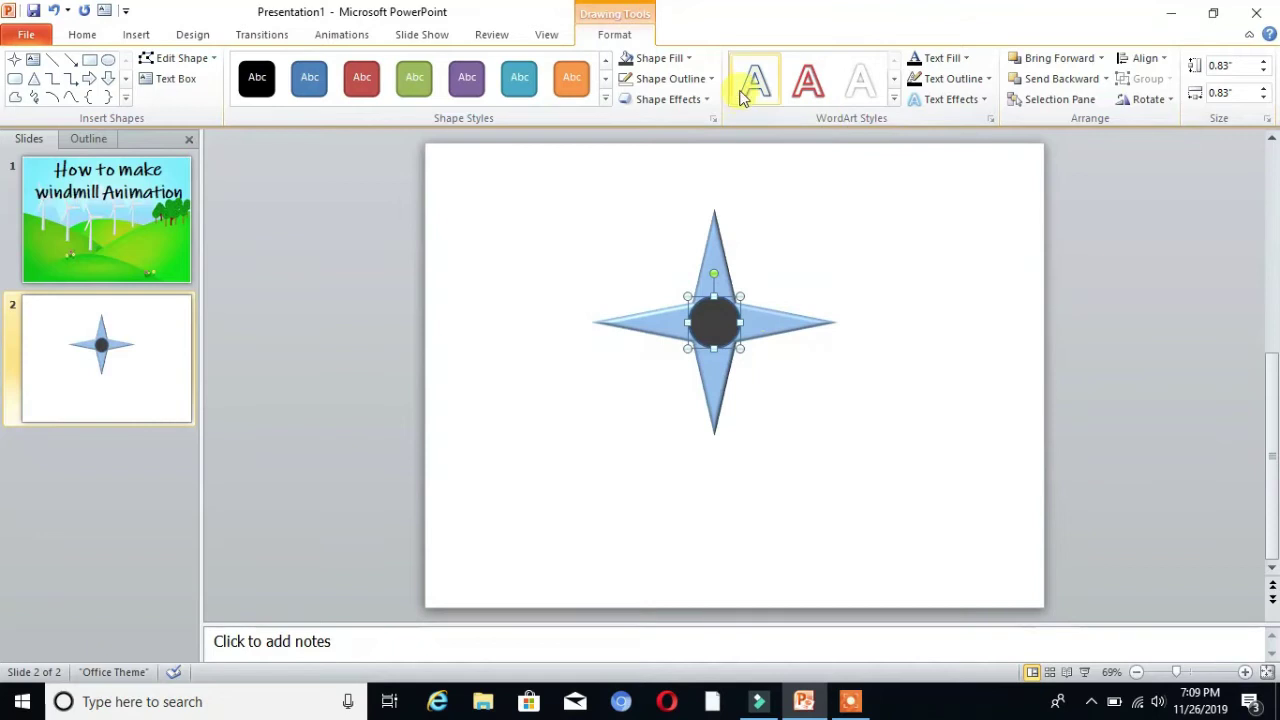
{"action": "left_click", "coordinate": [703, 84]}
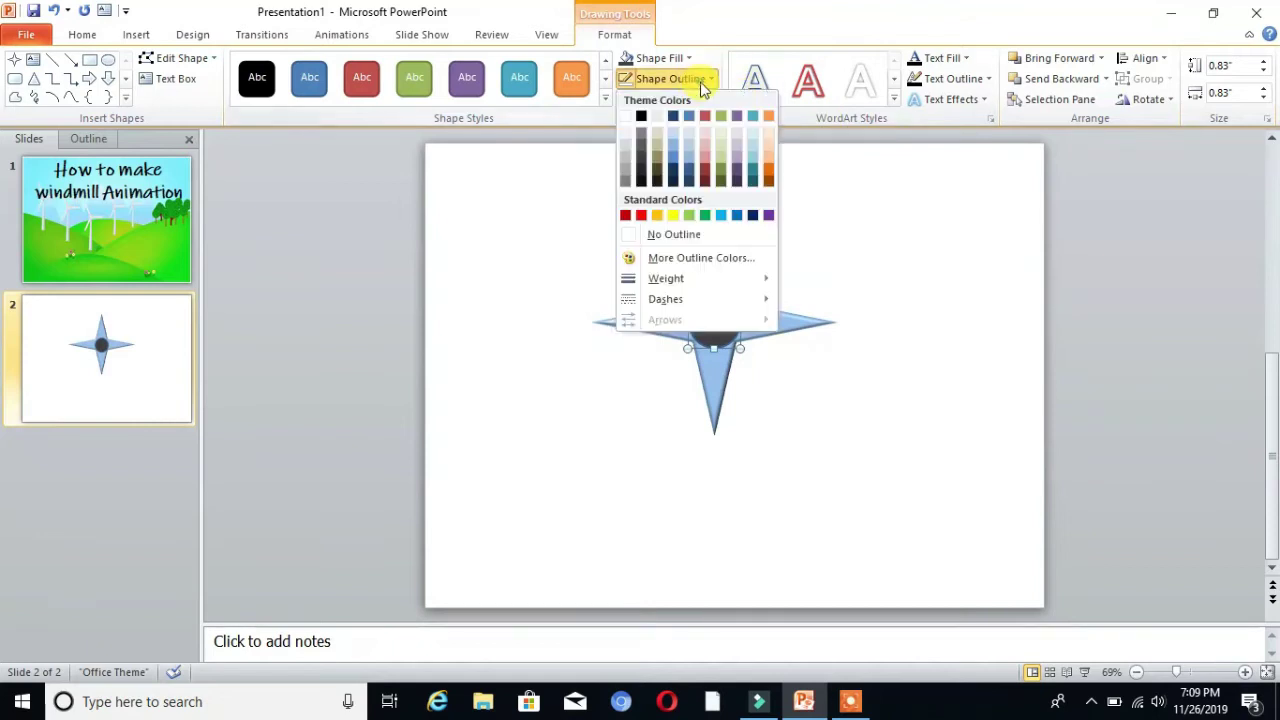
{"action": "left_click", "coordinate": [677, 240]}
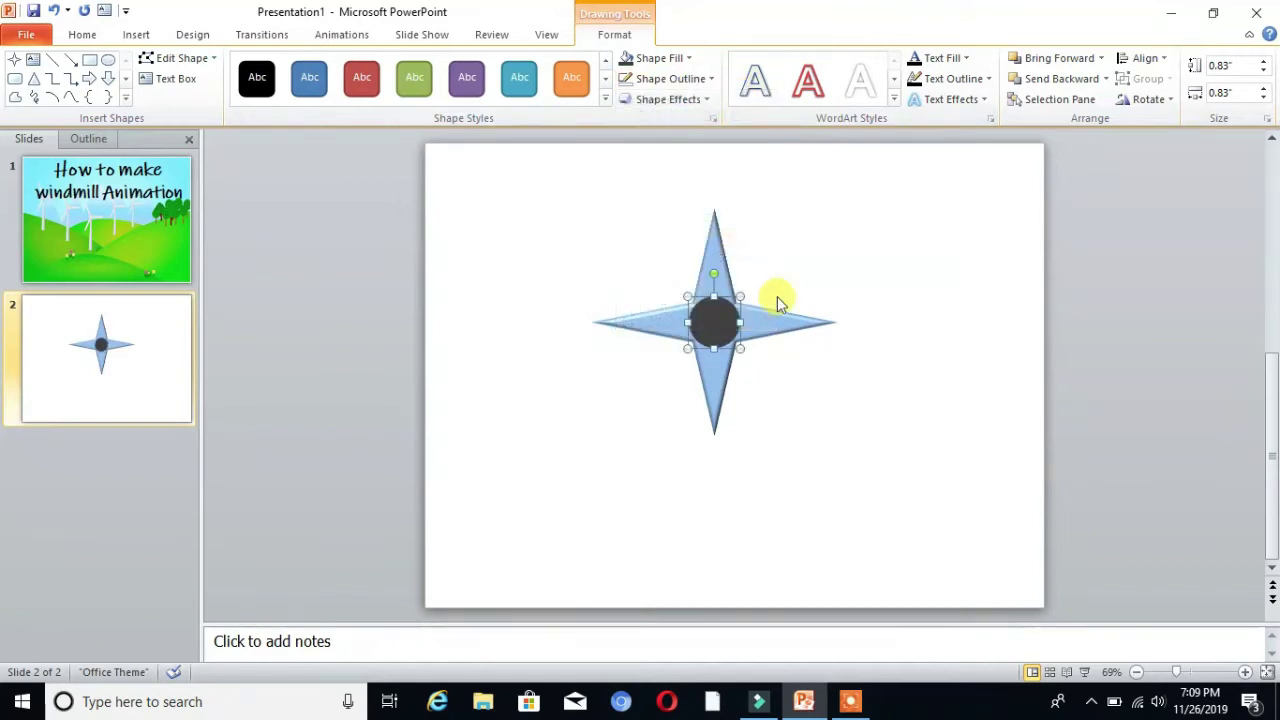
Apply the first 6 pt bevel preset to the hub circle's top and bottom.
{"action": "right_click", "coordinate": [718, 323]}
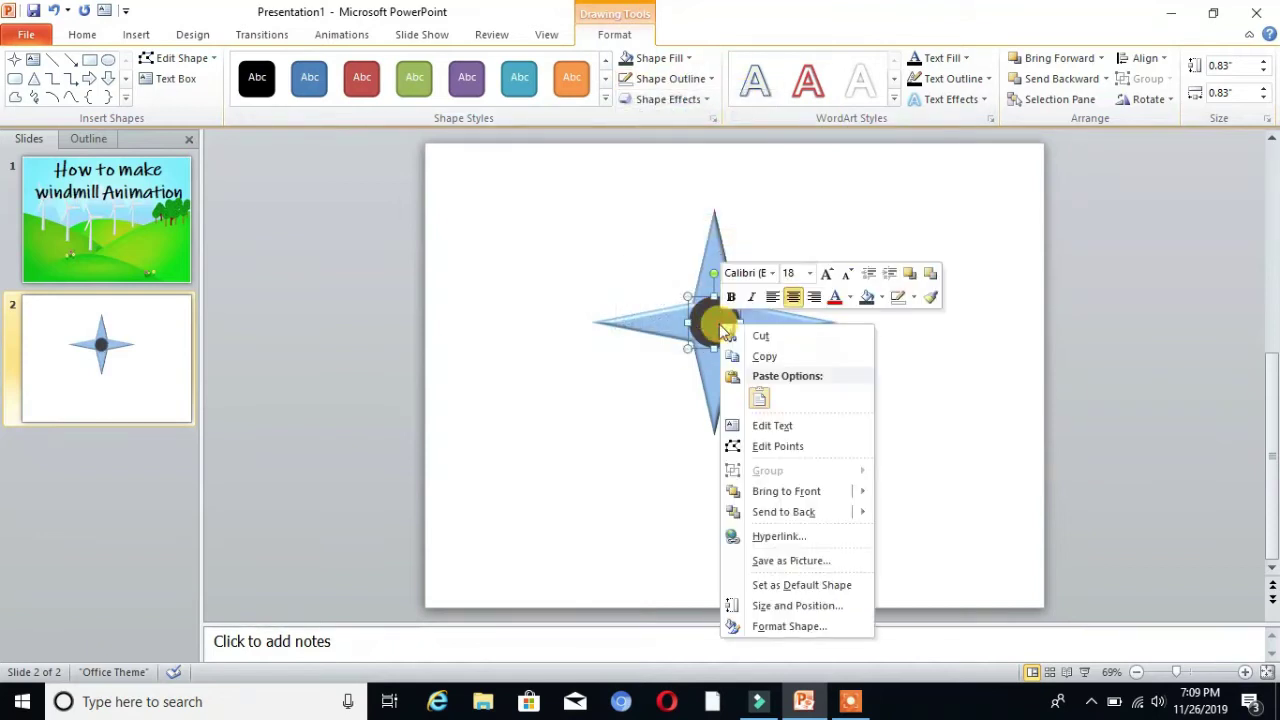
{"action": "left_click", "coordinate": [775, 627]}
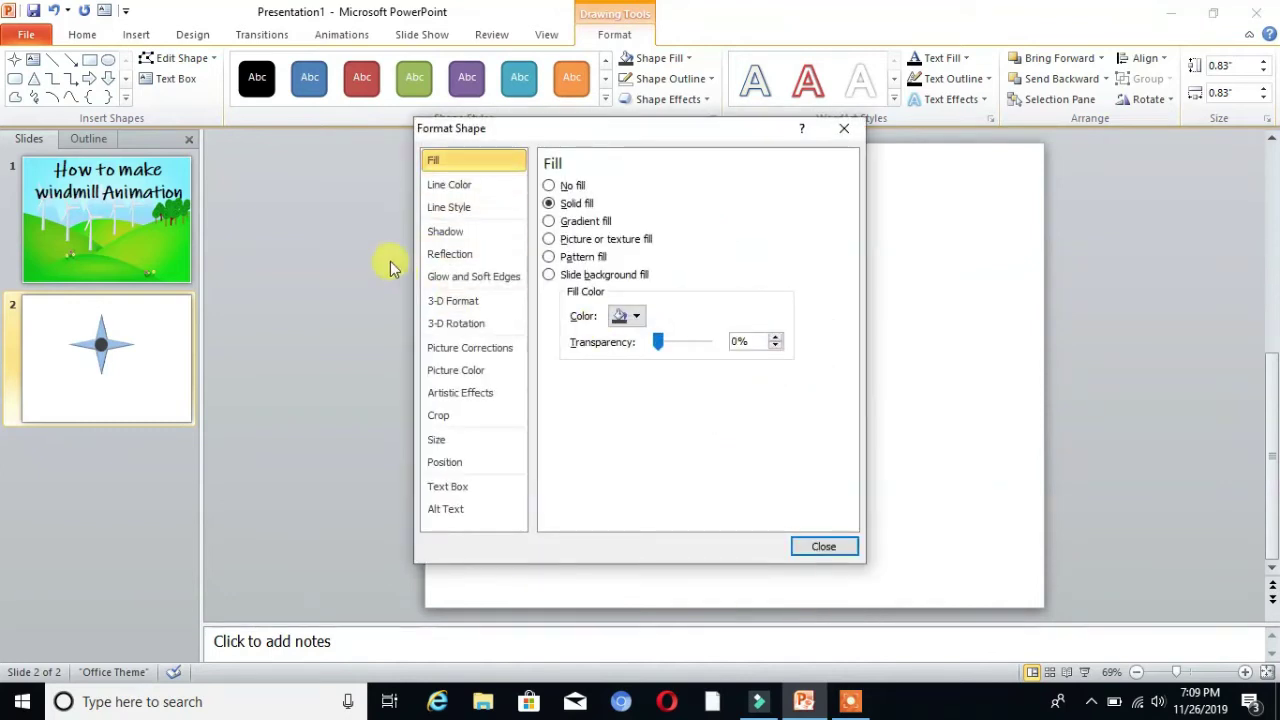
{"action": "left_click", "coordinate": [452, 300]}
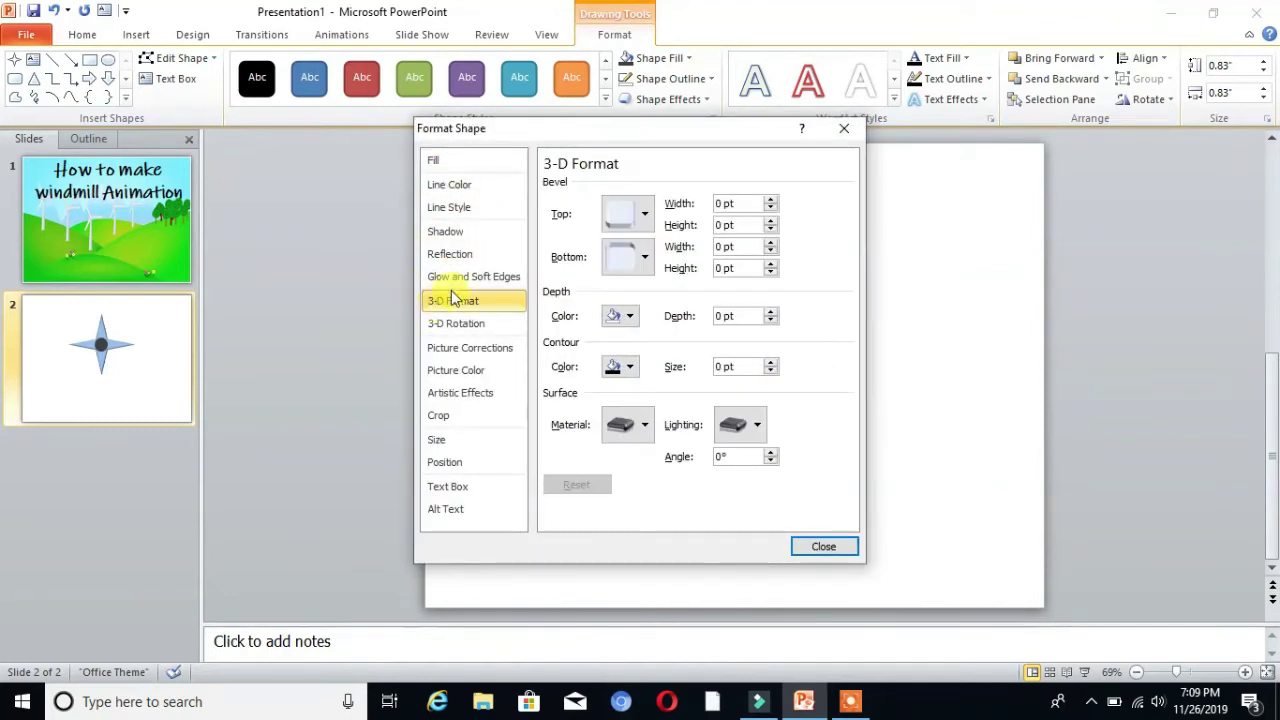
{"action": "left_click", "coordinate": [644, 214]}
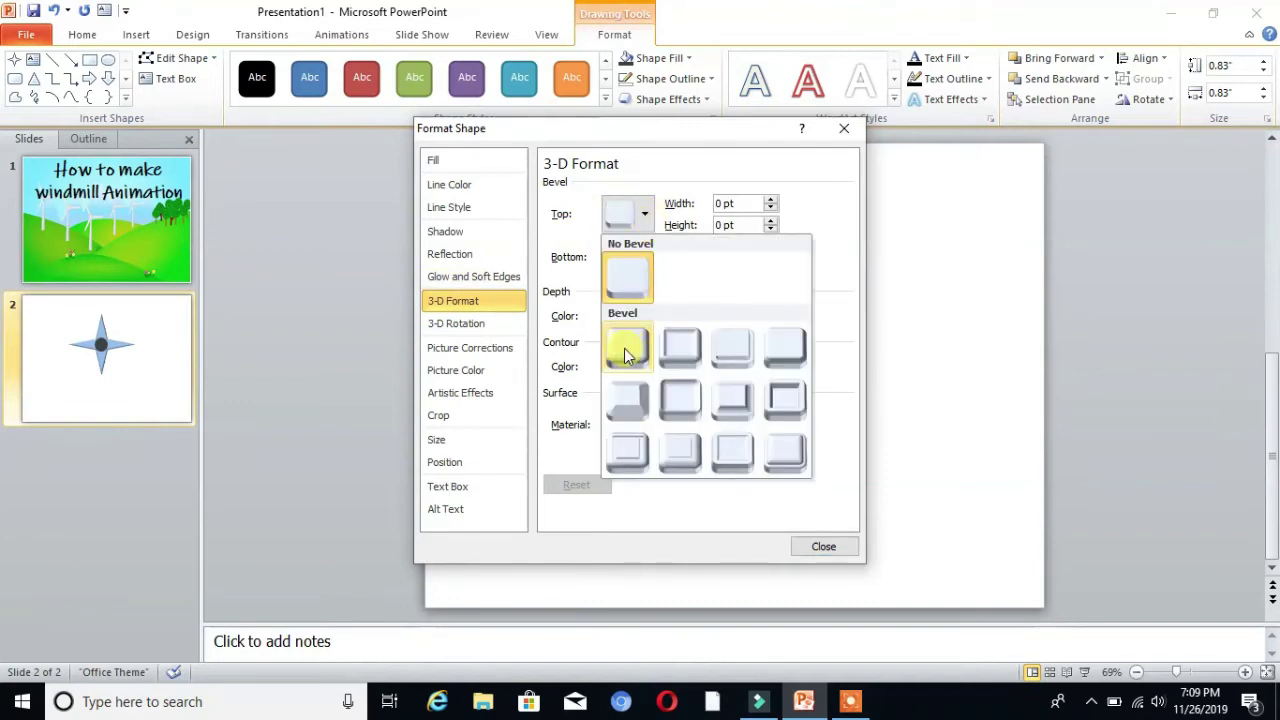
{"action": "left_click", "coordinate": [622, 350]}
{"action": "left_click", "coordinate": [640, 257]}
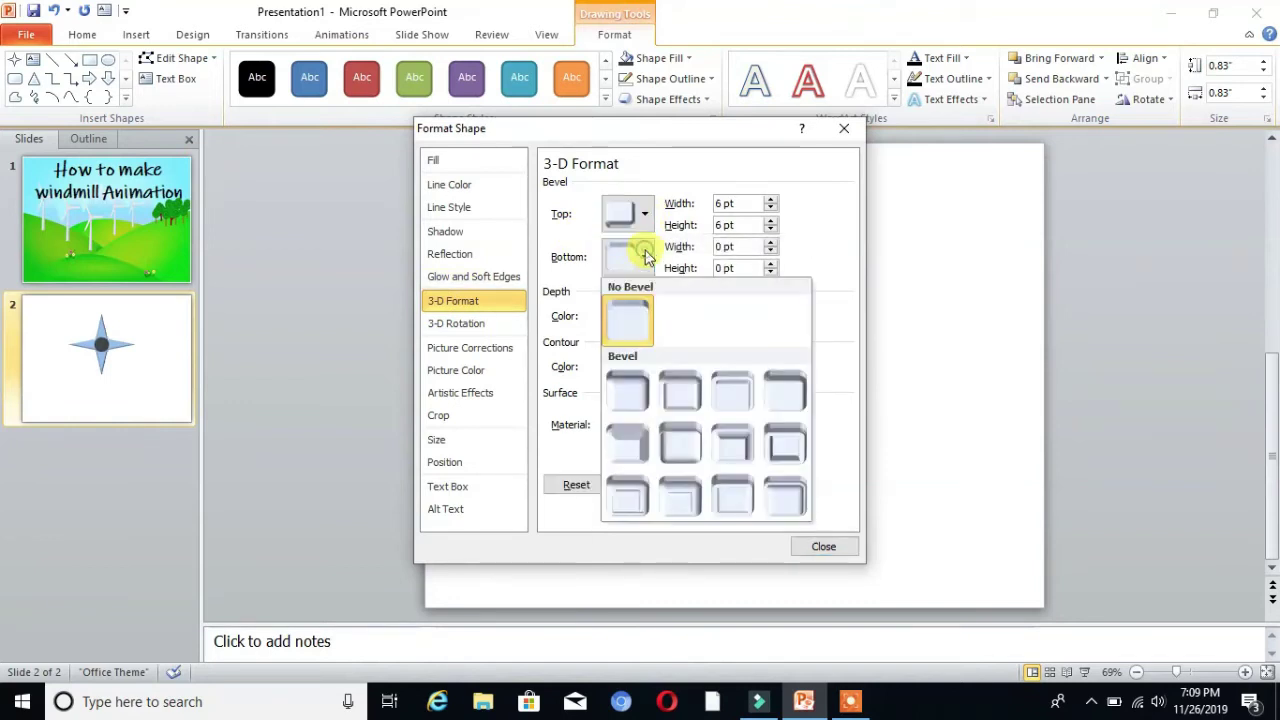
{"action": "left_click", "coordinate": [628, 391]}
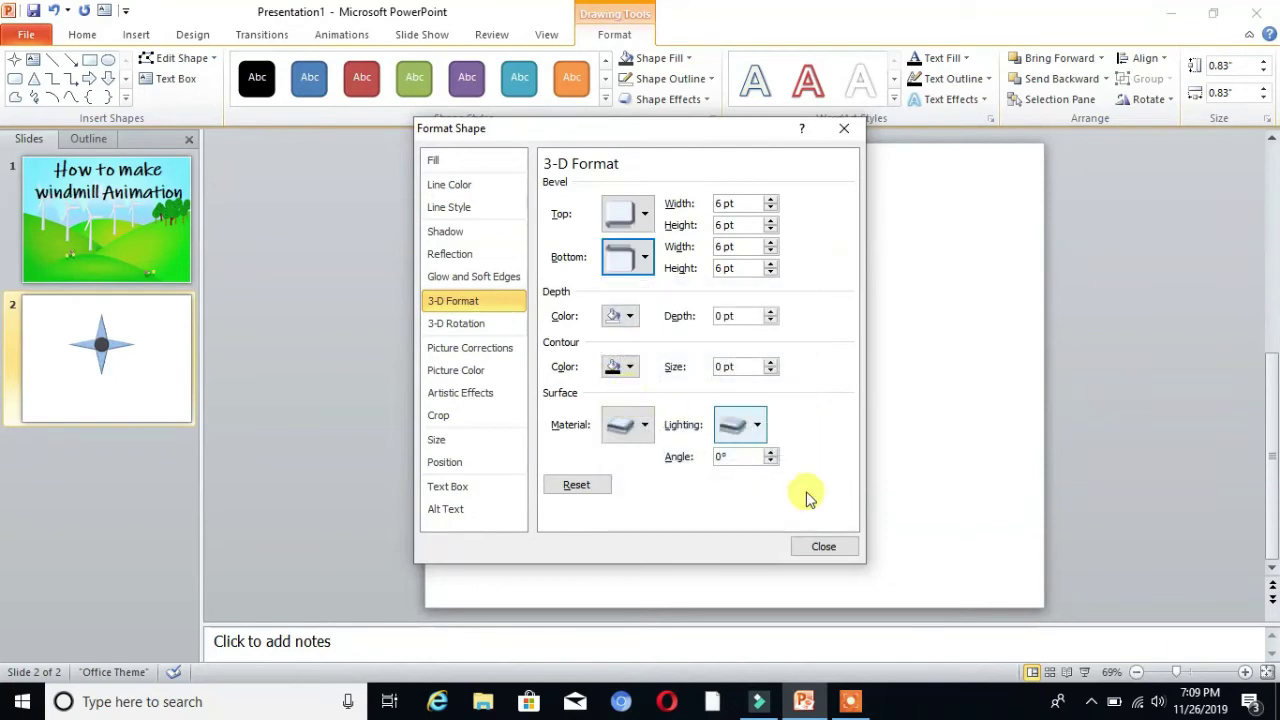
{"action": "left_click", "coordinate": [822, 547]}
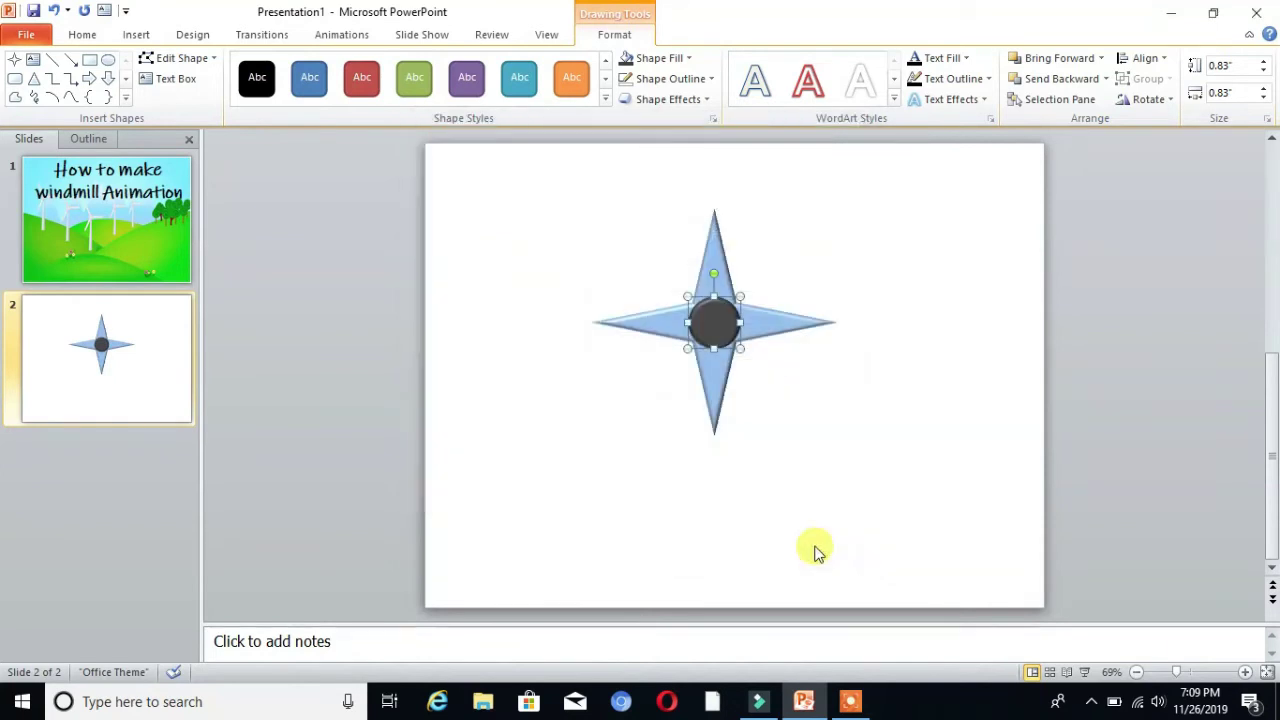
{"action": "left_click", "coordinate": [484, 431]}
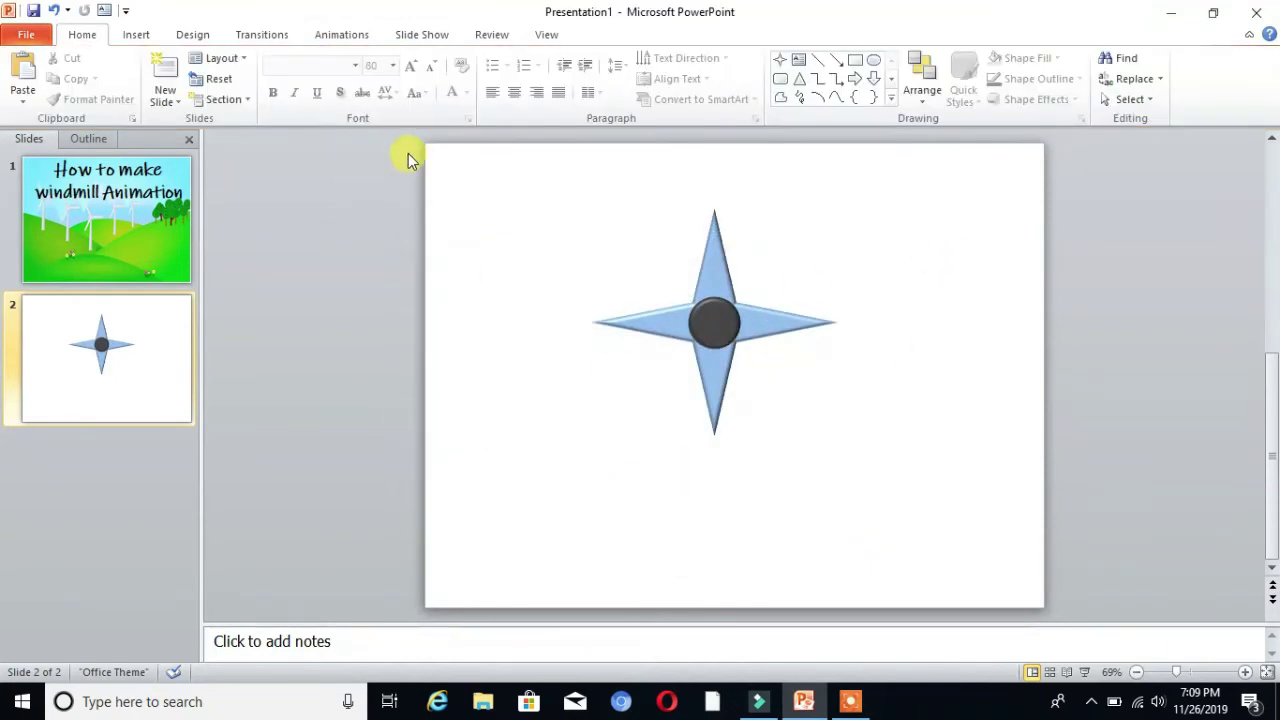
Draw a tall isosceles triangle down from the hub and centre it beneath the hub.
{"action": "left_click", "coordinate": [135, 36]}
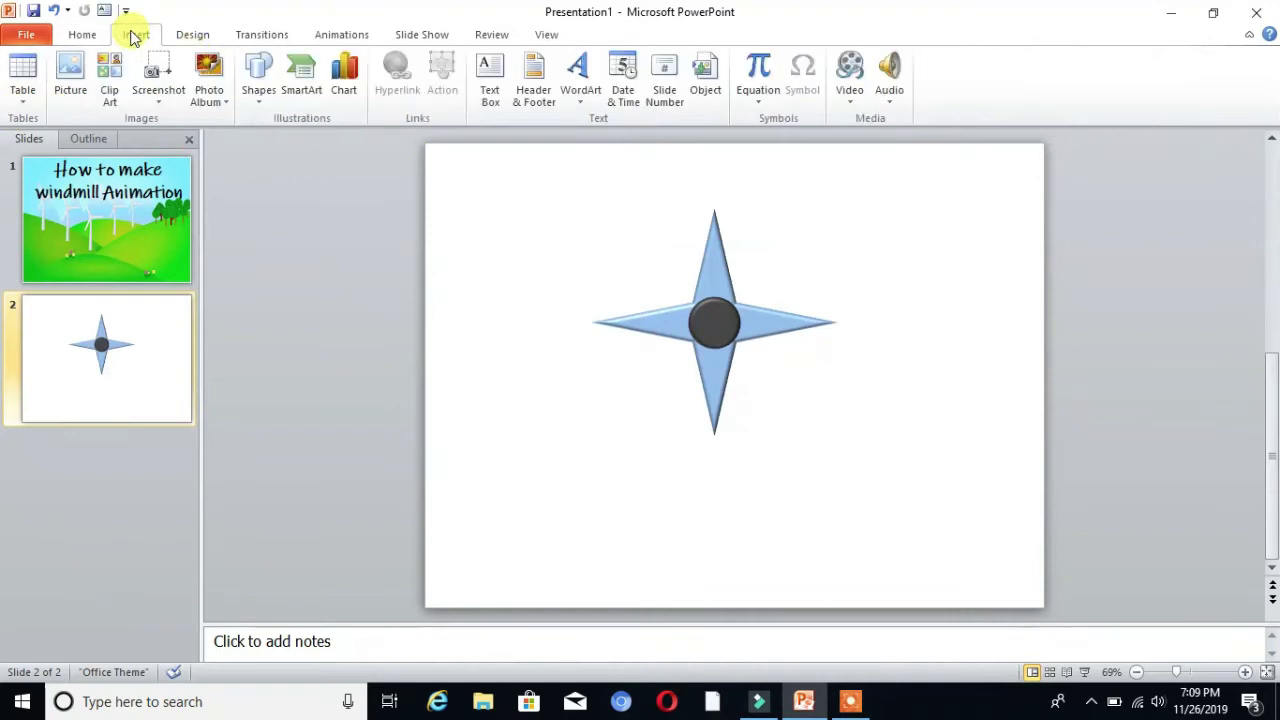
{"action": "left_click", "coordinate": [255, 107]}
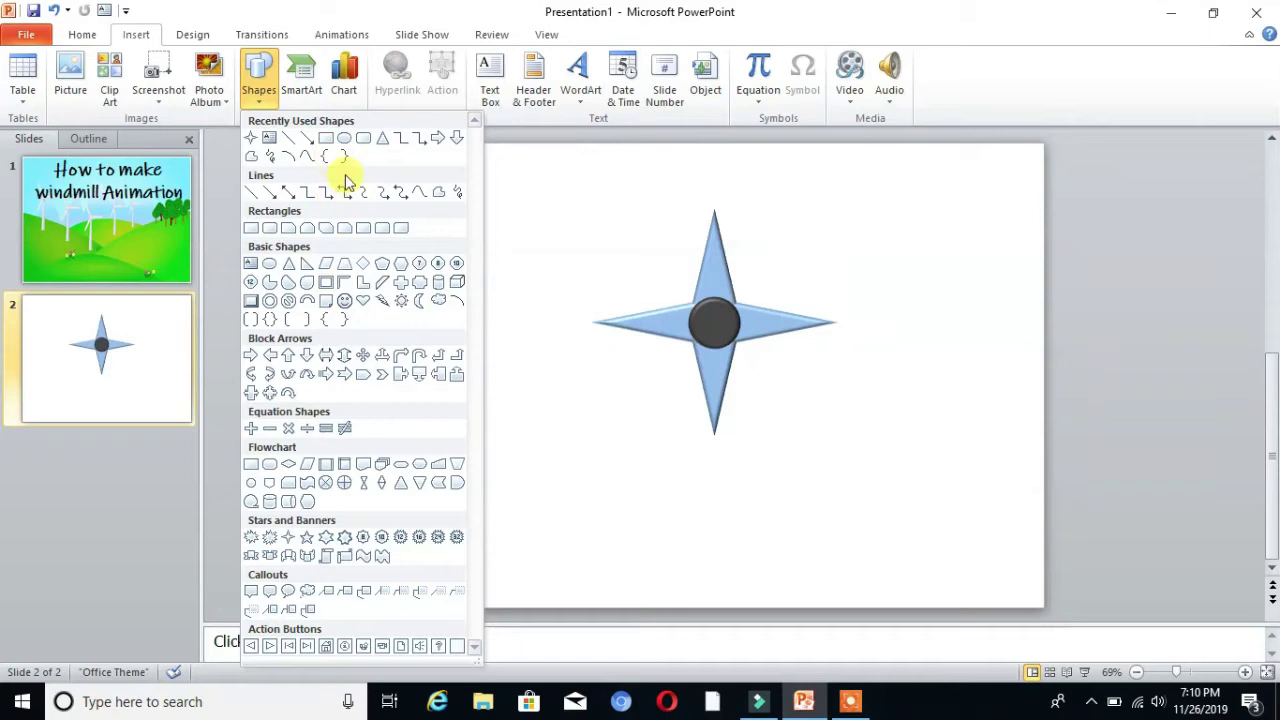
{"action": "left_click", "coordinate": [381, 141]}
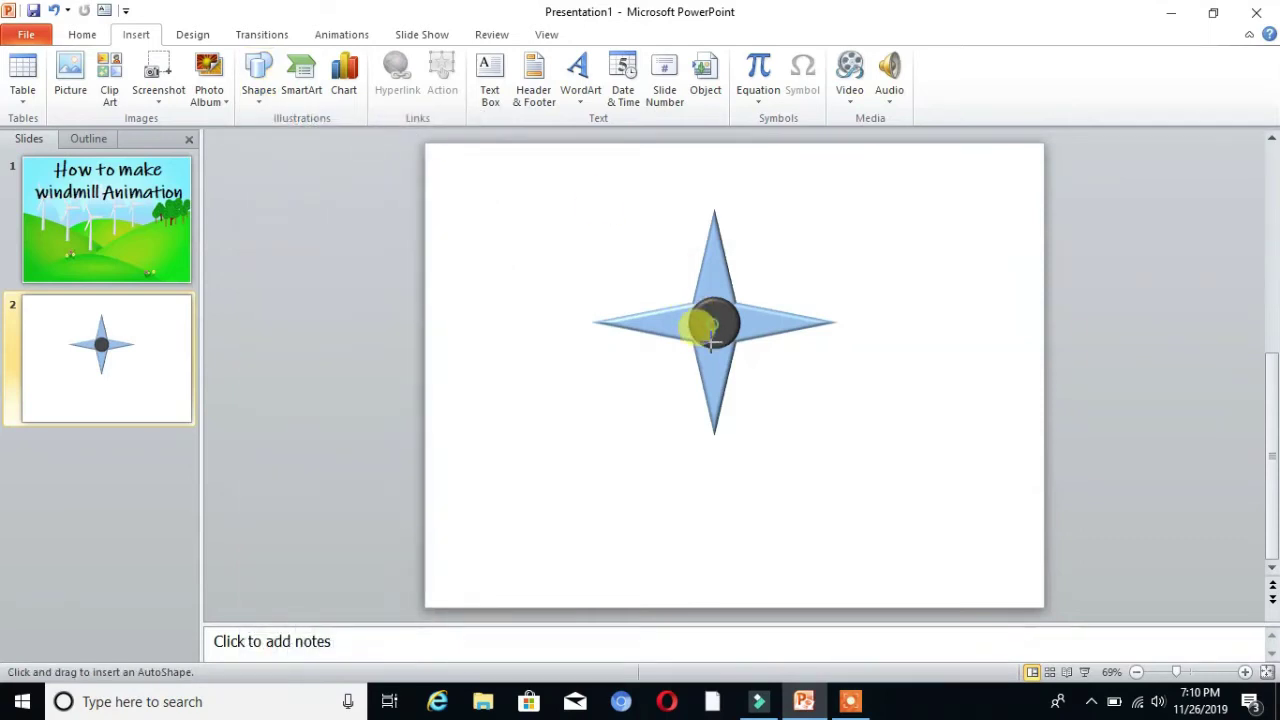
{"action": "left_click_drag", "start_coordinate": [714, 340], "coordinate": [647, 565]}
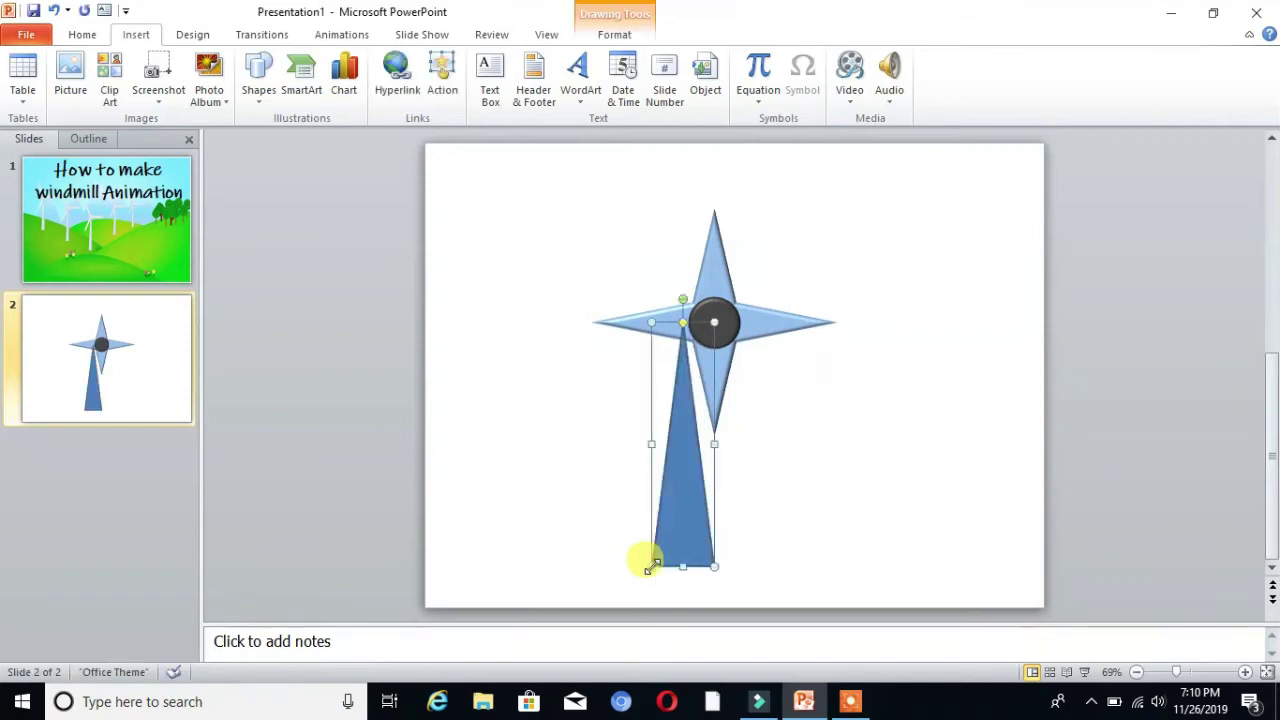
{"action": "left_click_drag", "start_coordinate": [679, 521], "coordinate": [691, 522]}
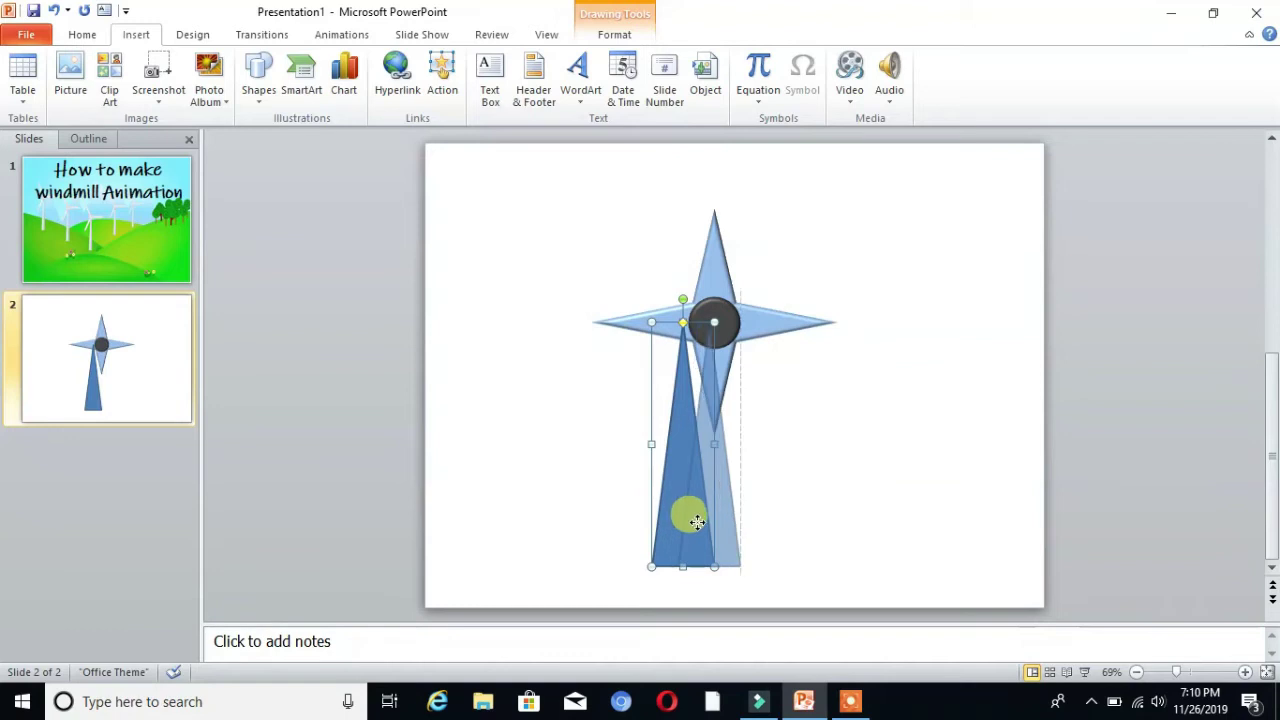
{"action": "left_click_drag", "start_coordinate": [697, 521], "coordinate": [706, 524]}
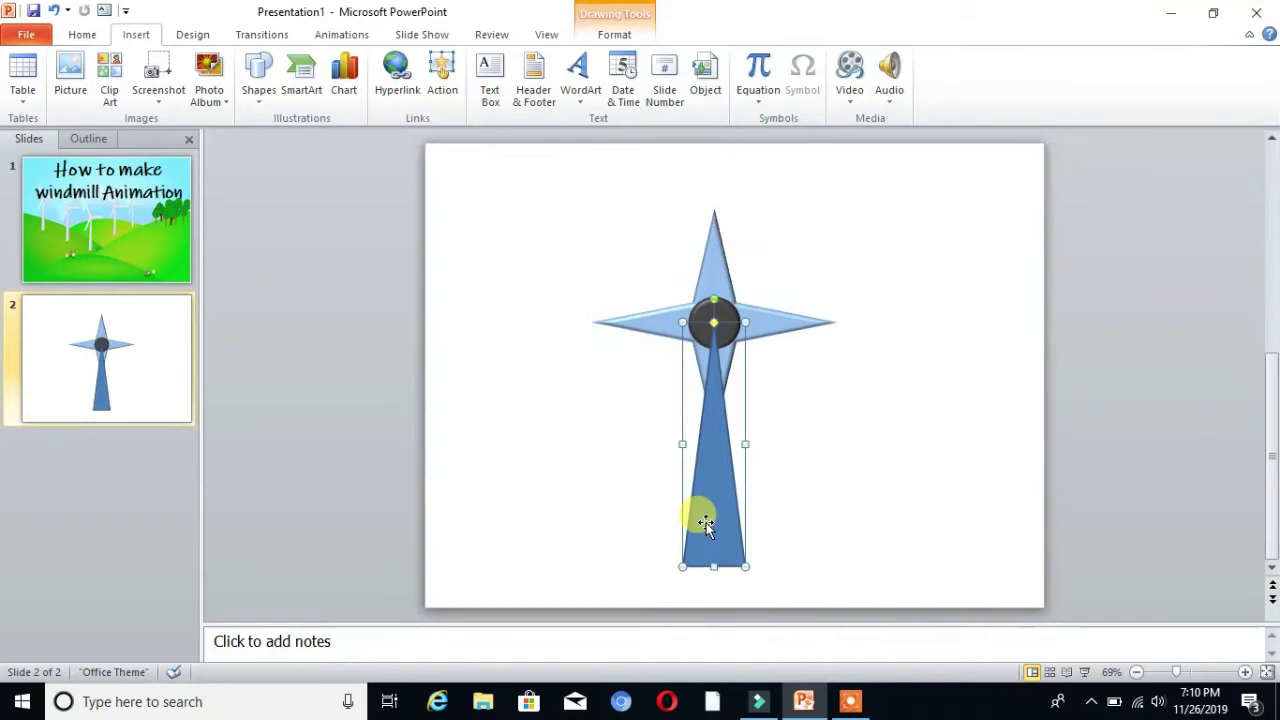
Fill the triangle tower dark grey and set its outline to No Outline.
{"action": "left_click", "coordinate": [614, 34]}
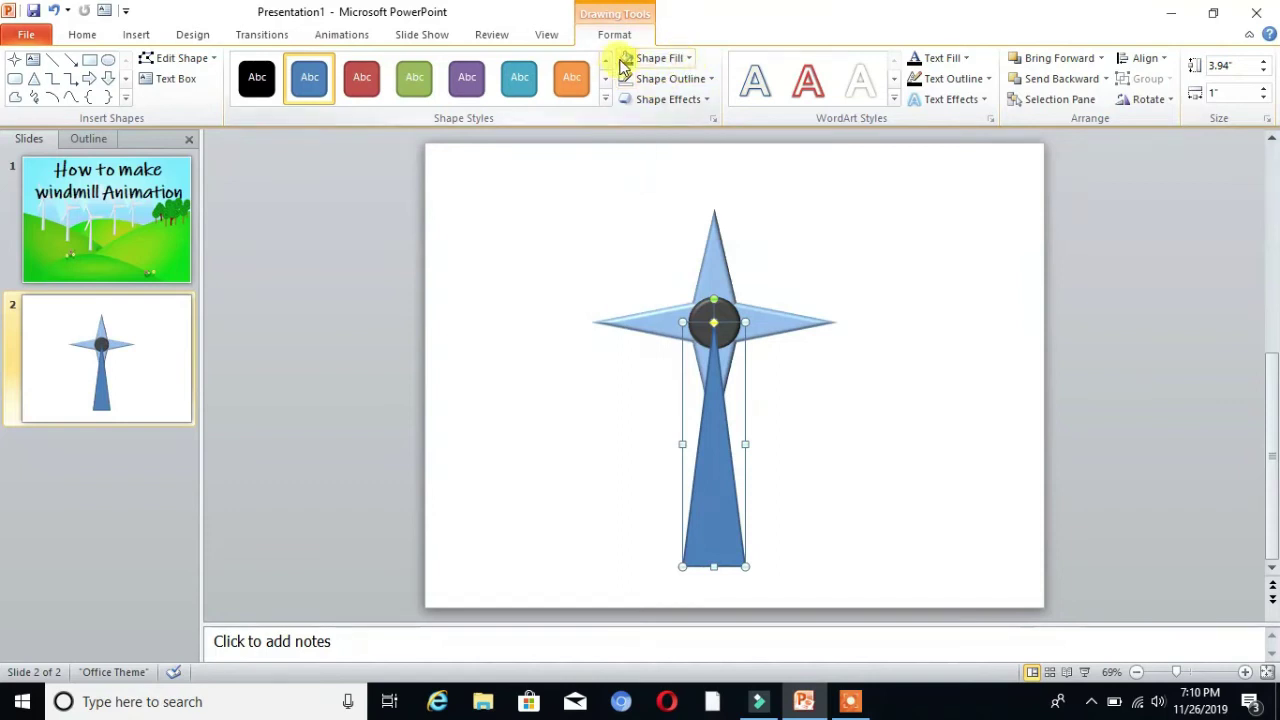
{"action": "left_click", "coordinate": [625, 60]}
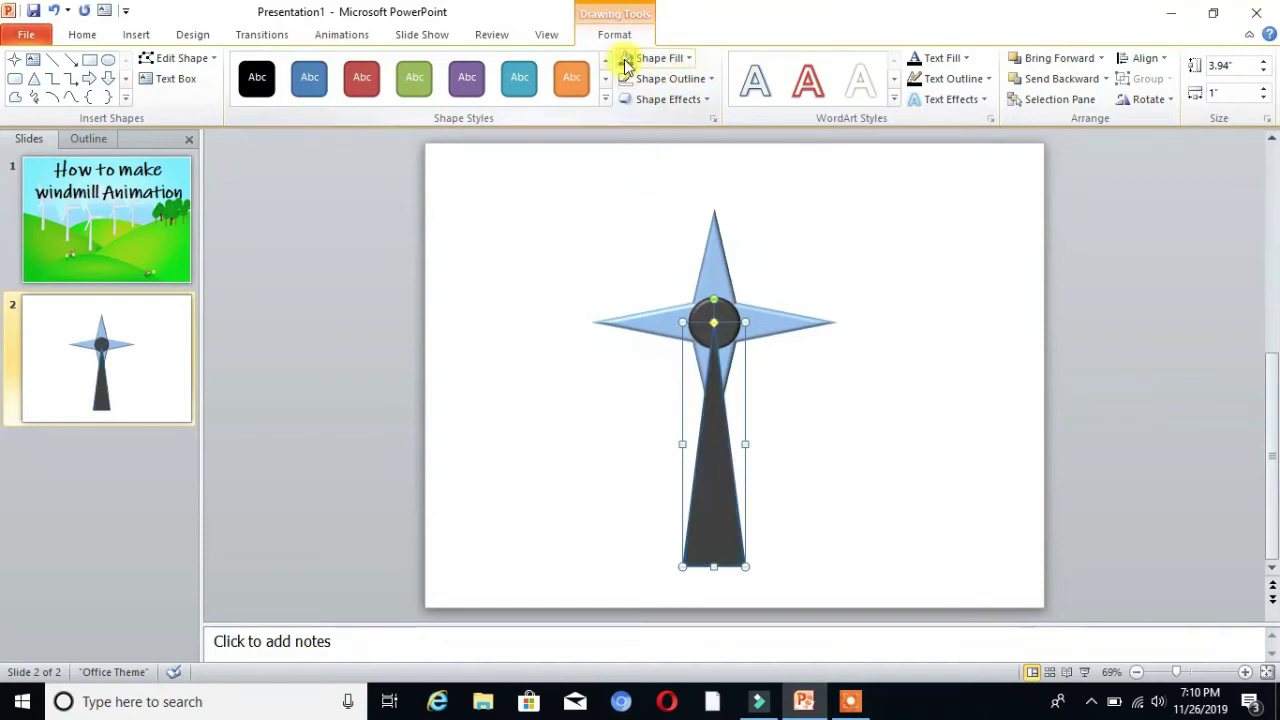
{"action": "left_click", "coordinate": [683, 79]}
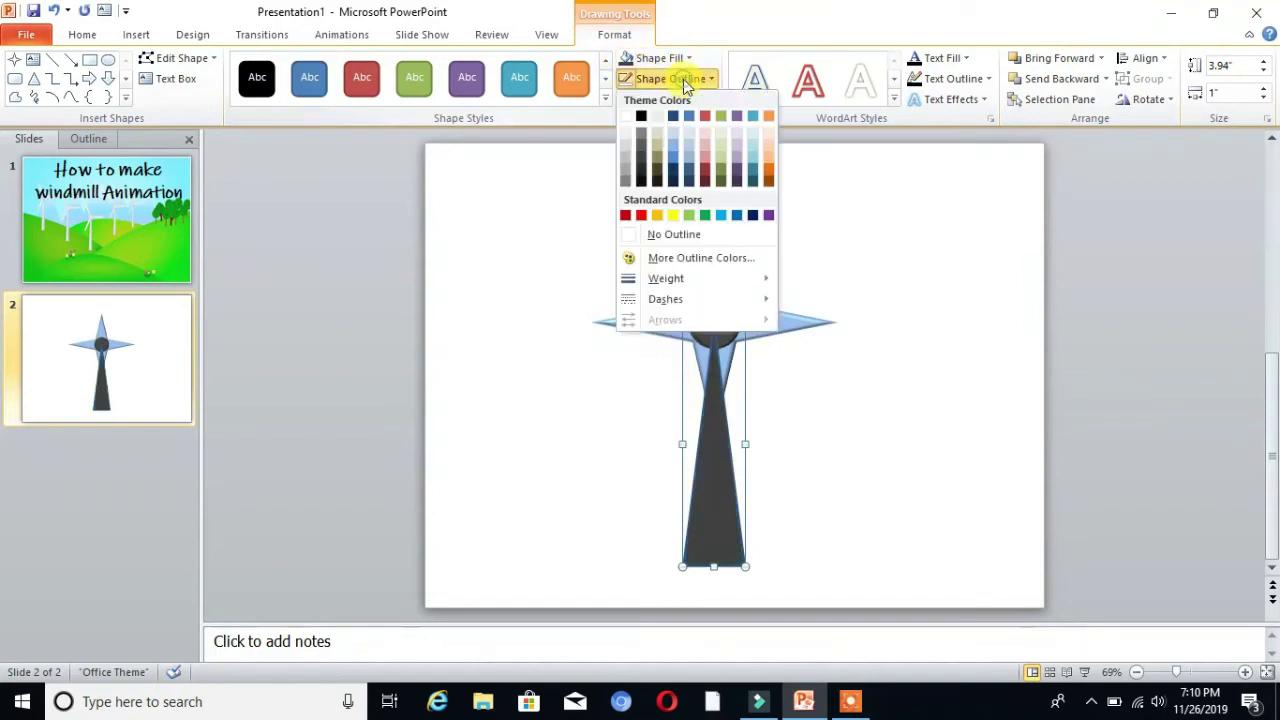
{"action": "left_click", "coordinate": [657, 237]}
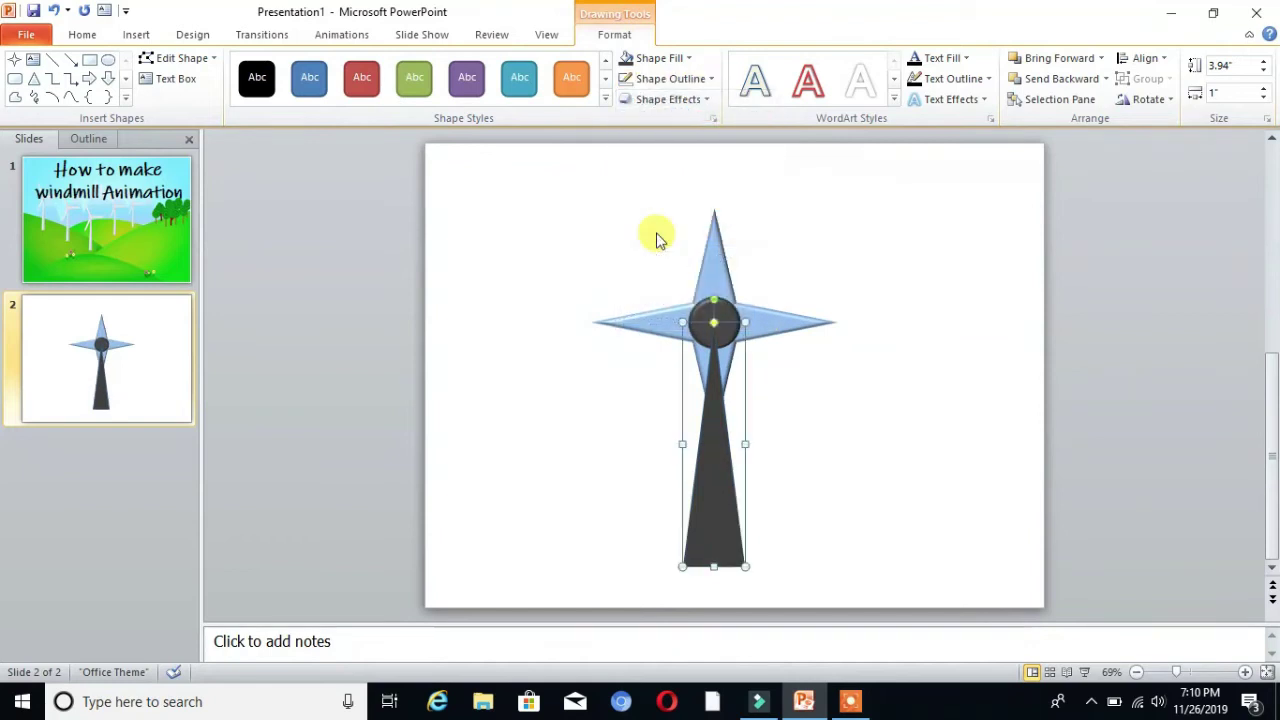
Apply the first 6 pt bevel preset to the tower's top and bottom faces.
{"action": "right_click", "coordinate": [715, 451]}
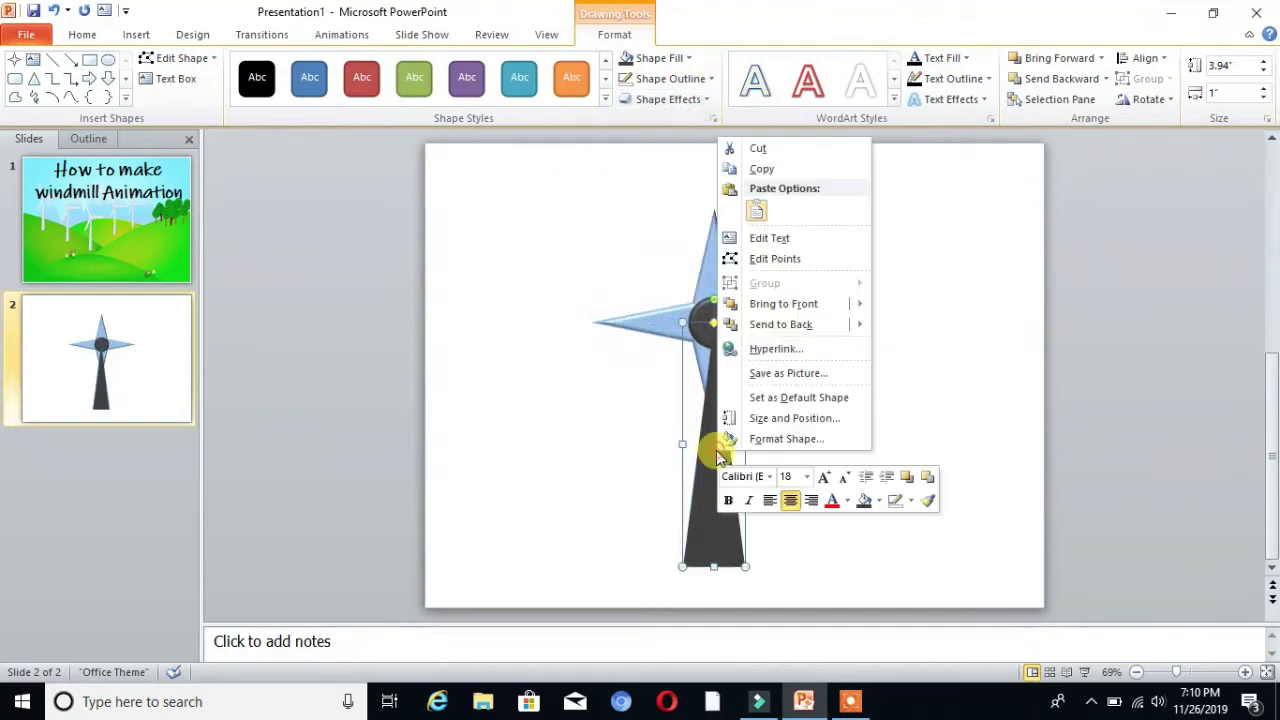
{"action": "left_click", "coordinate": [788, 439]}
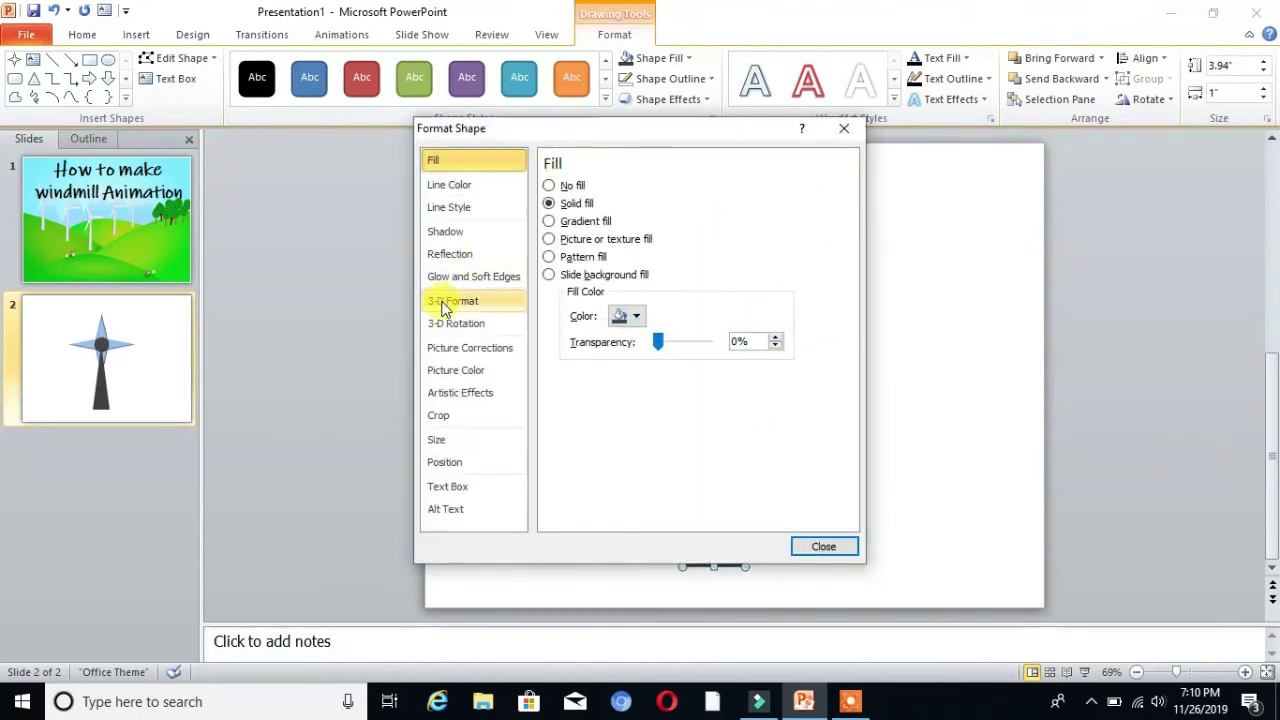
{"action": "left_click", "coordinate": [446, 304]}
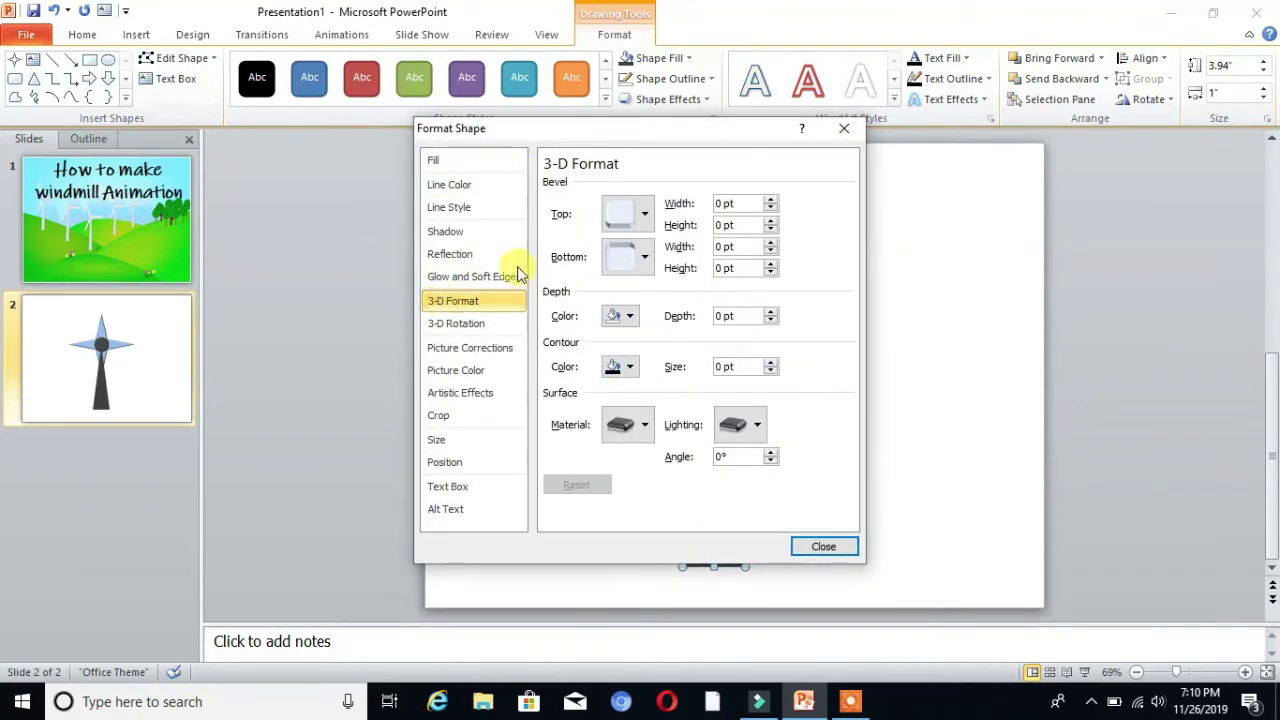
{"action": "left_click", "coordinate": [647, 212]}
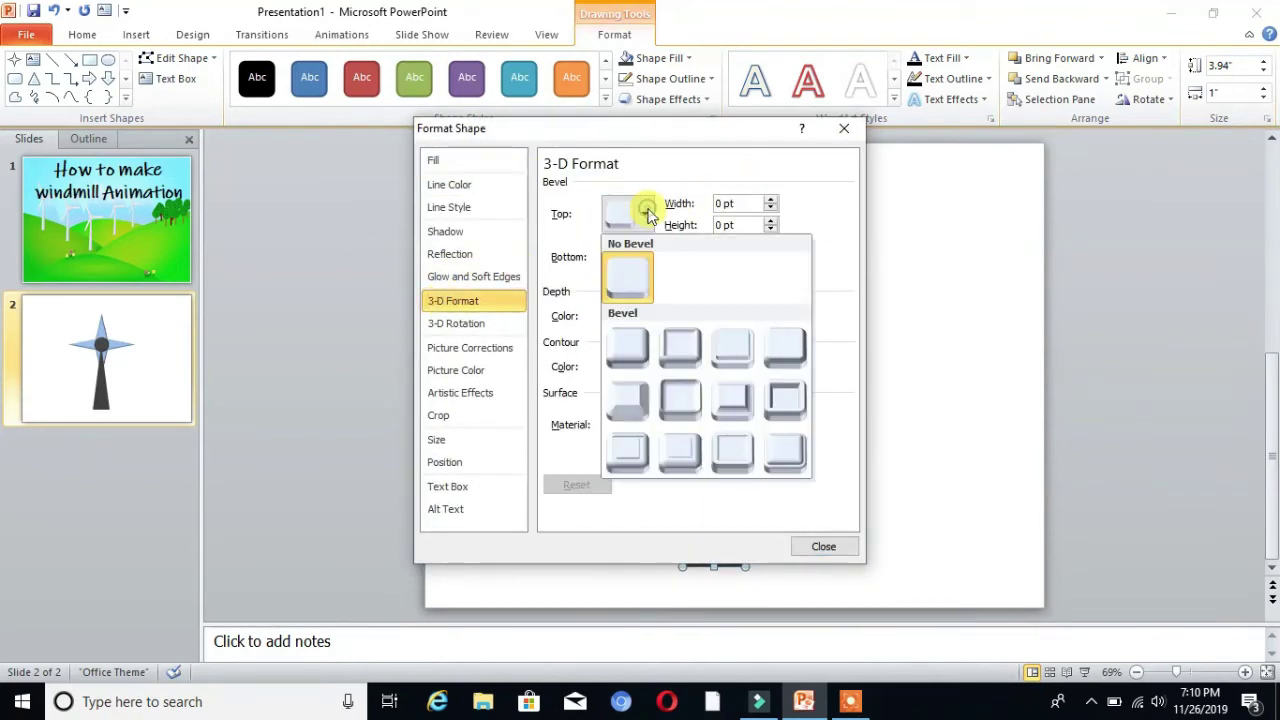
{"action": "left_click", "coordinate": [620, 365]}
{"action": "left_click", "coordinate": [644, 262]}
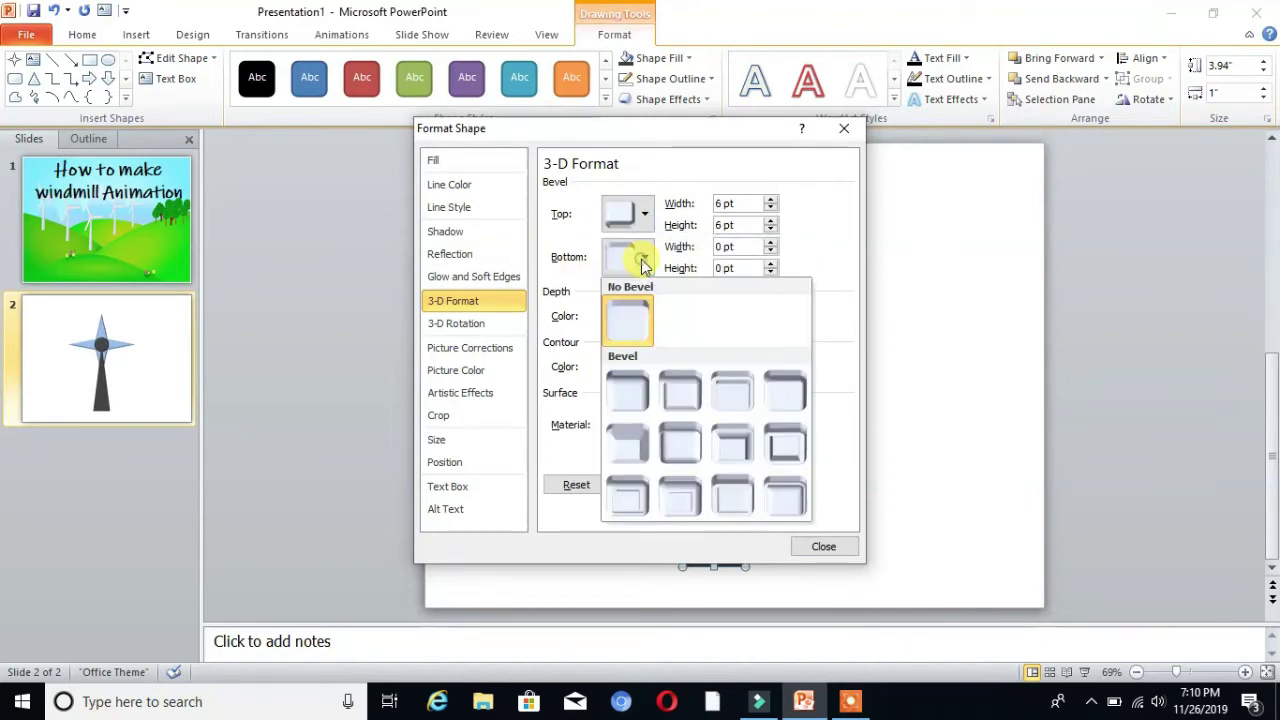
{"action": "left_click", "coordinate": [628, 385]}
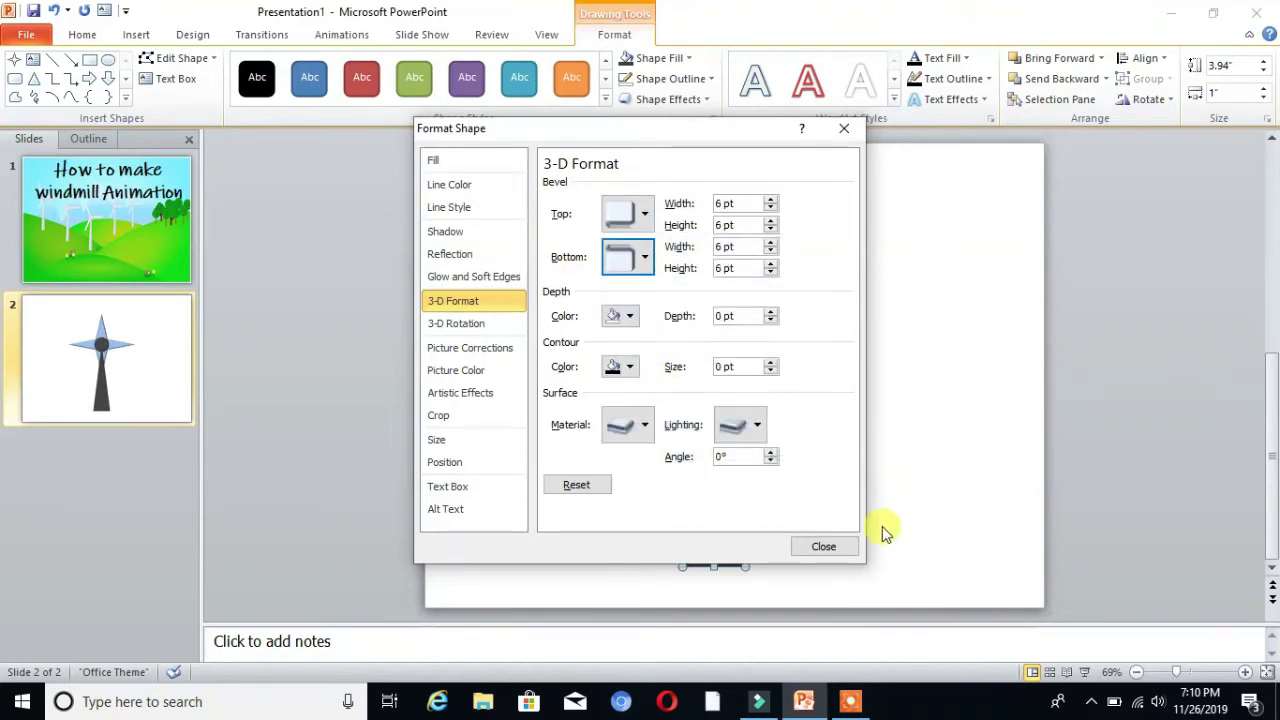
{"action": "left_click", "coordinate": [823, 547]}
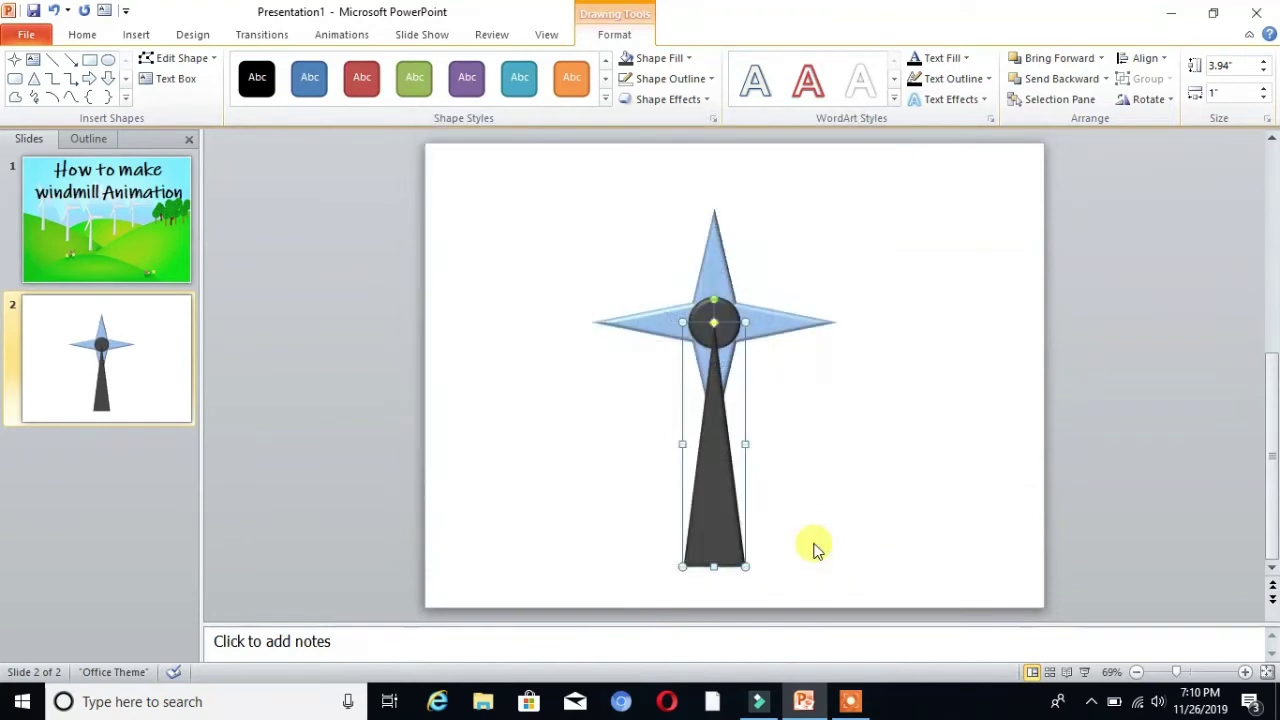
Send the tower to the back, then select the blue star blades.
{"action": "right_click", "coordinate": [713, 490]}
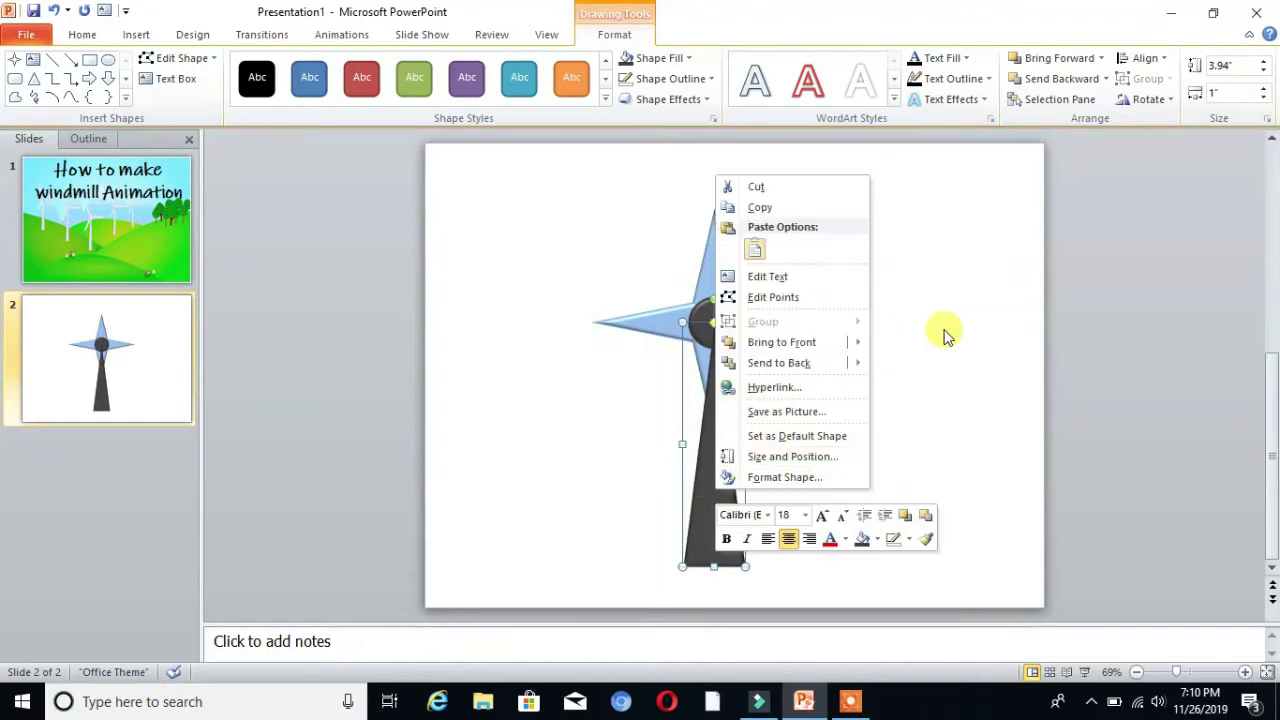
{"action": "left_click", "coordinate": [790, 364]}
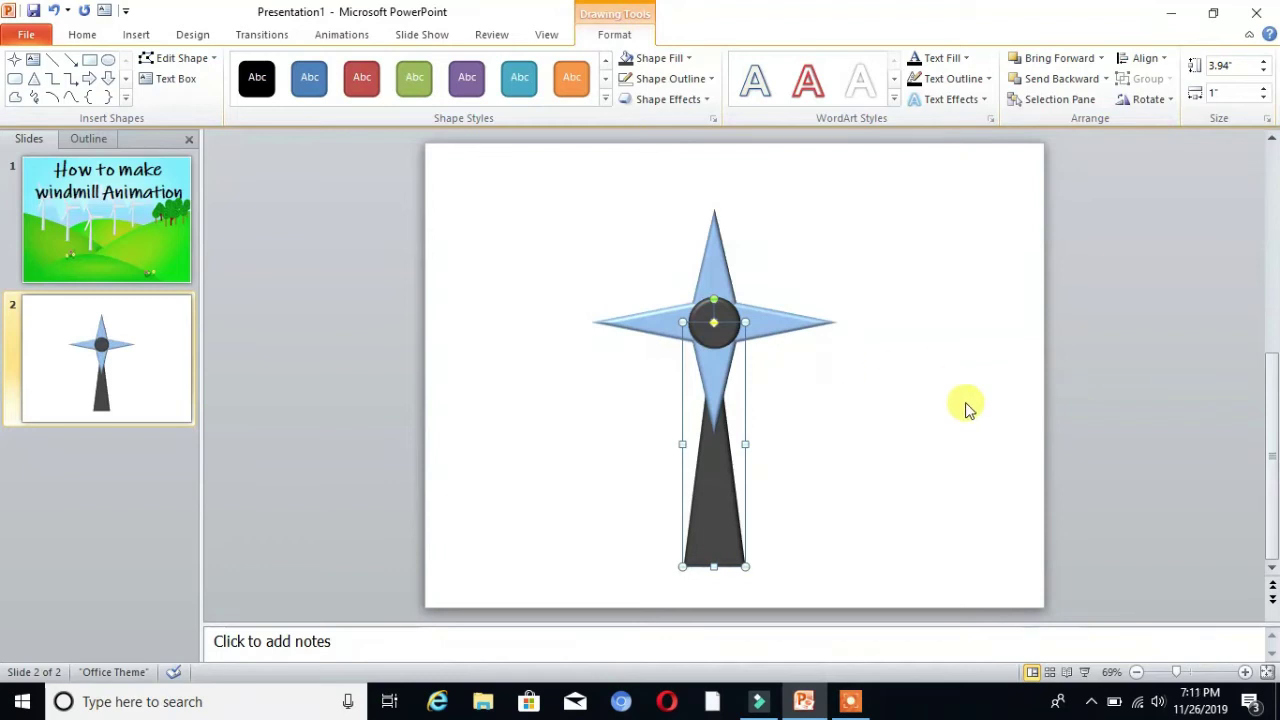
{"action": "left_click", "coordinate": [704, 276]}
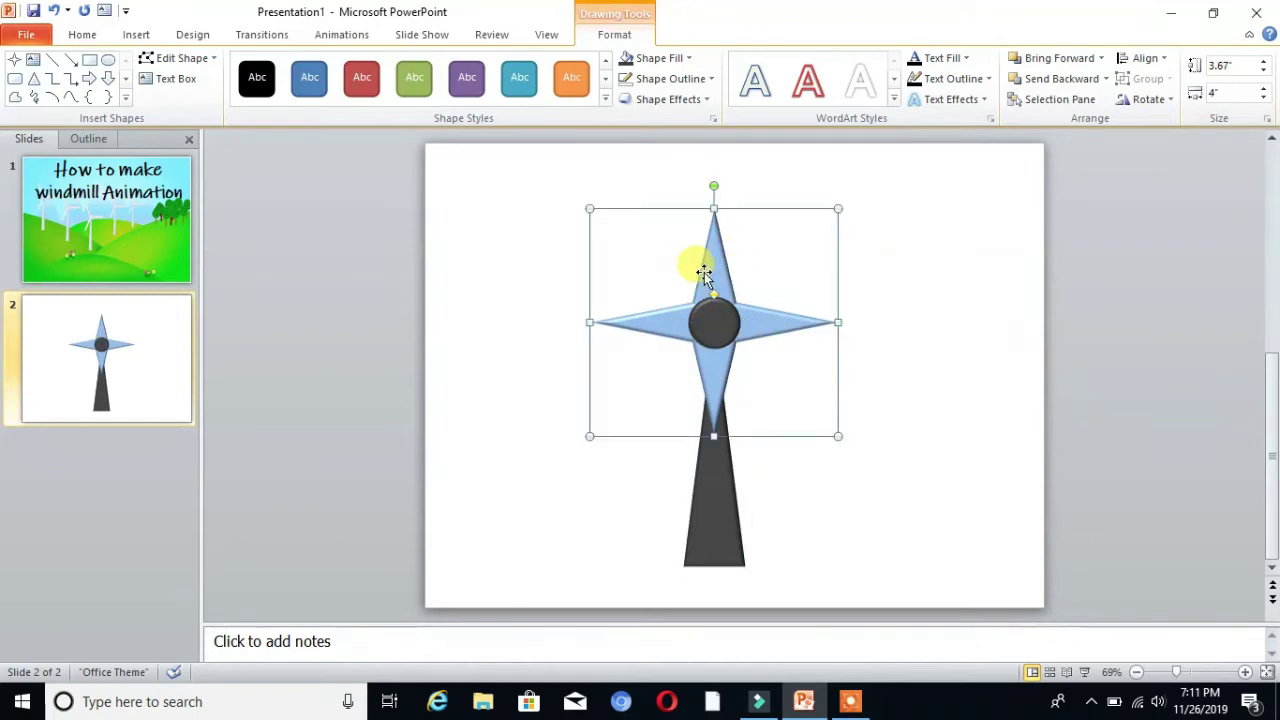
Add the Spin emphasis effect from More Emphasis Effects to the star blades and preview it.
{"action": "left_click", "coordinate": [341, 35]}
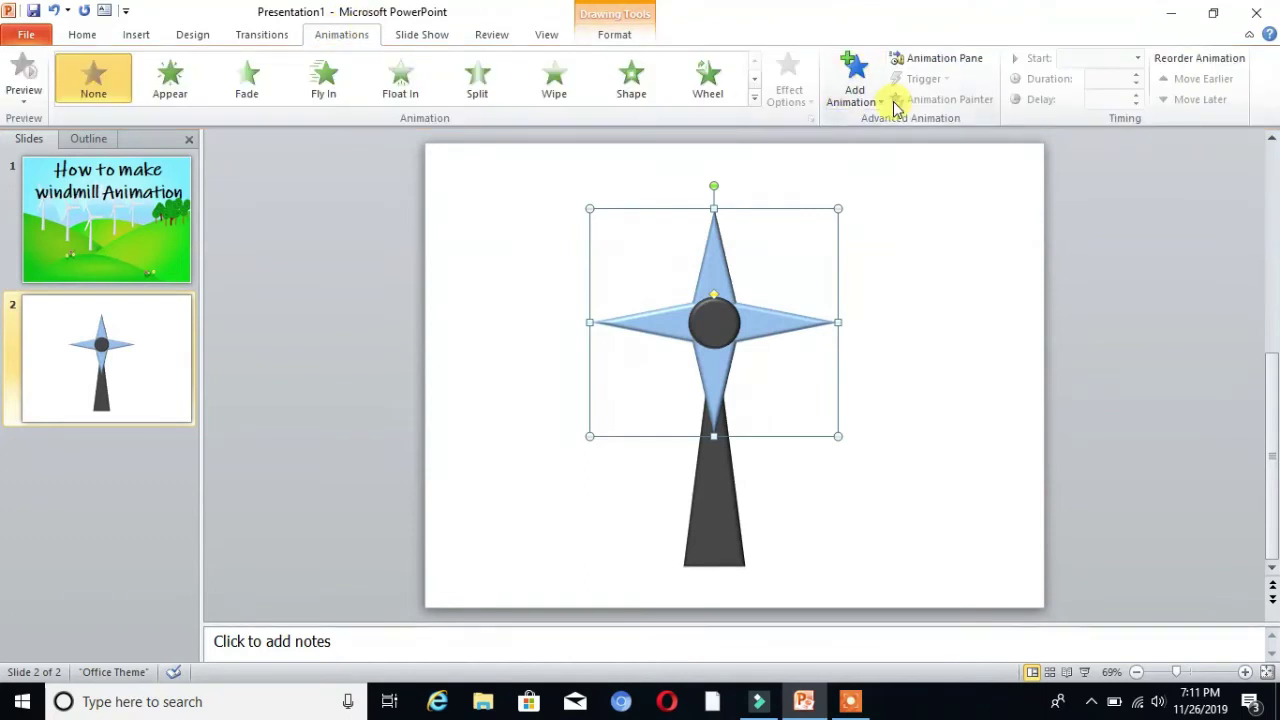
{"action": "left_click", "coordinate": [855, 85]}
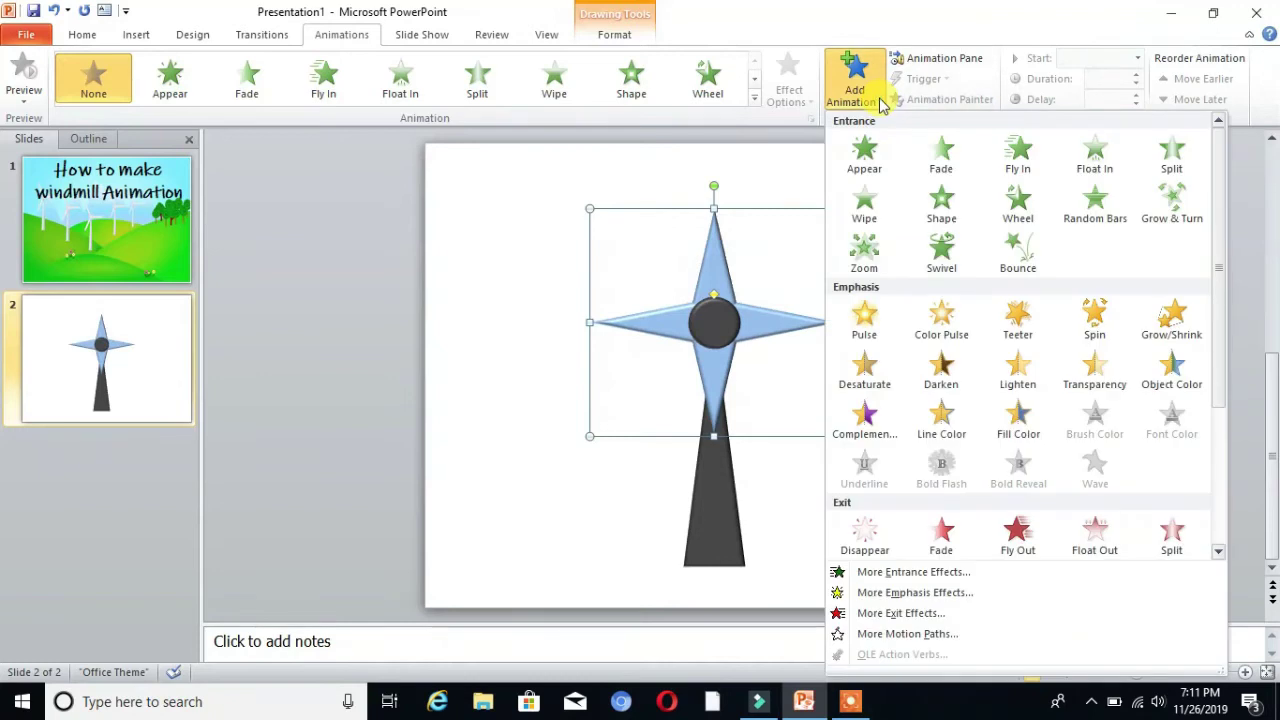
{"action": "left_click", "coordinate": [905, 595]}
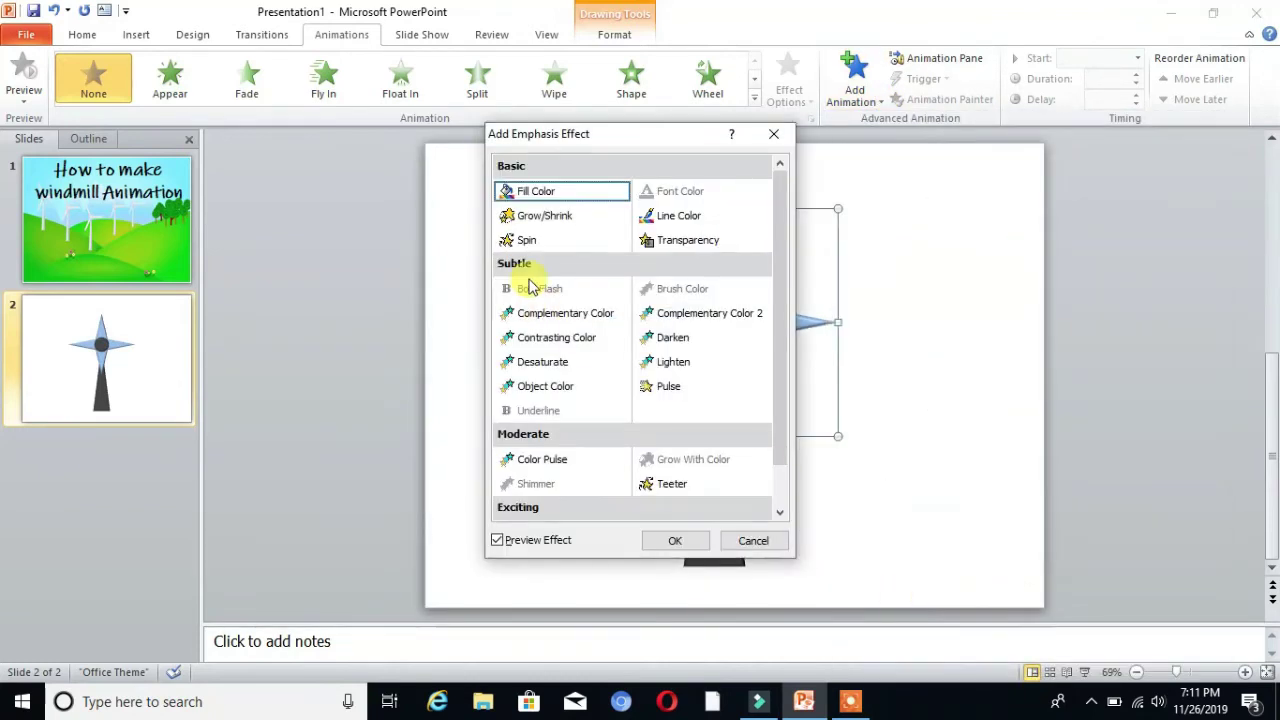
{"action": "left_click", "coordinate": [508, 242]}
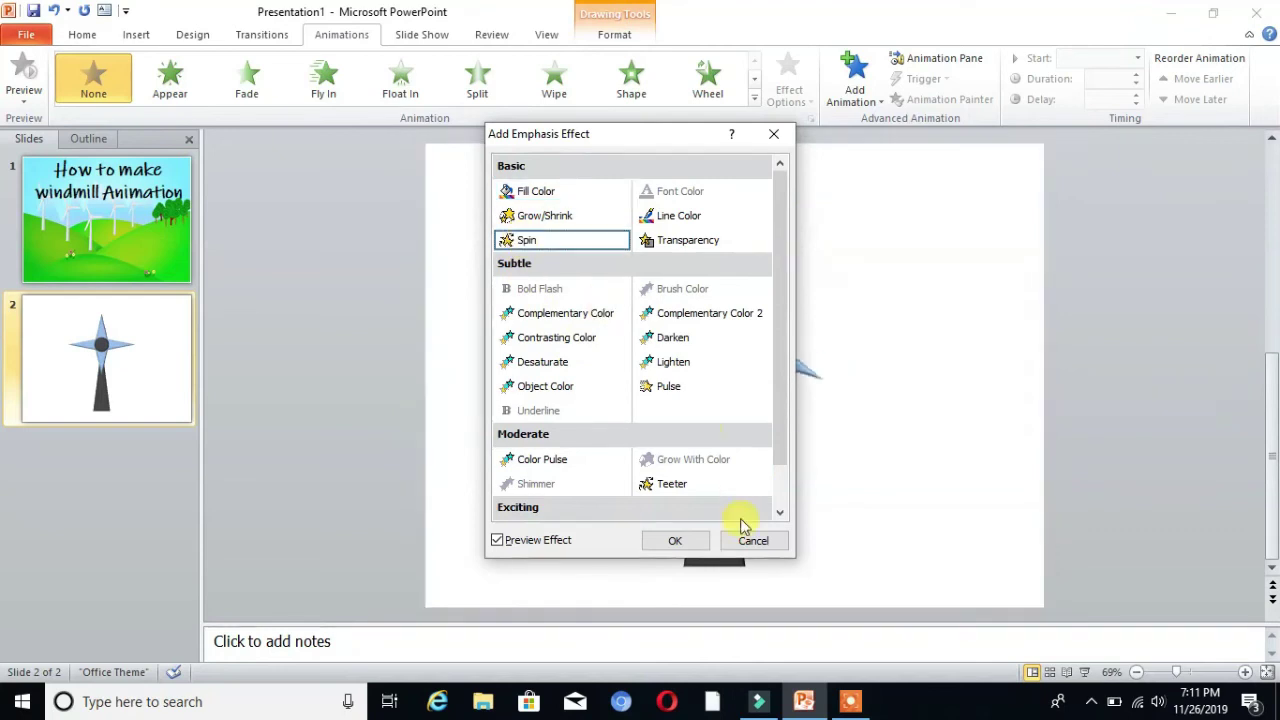
{"action": "left_click", "coordinate": [677, 543]}
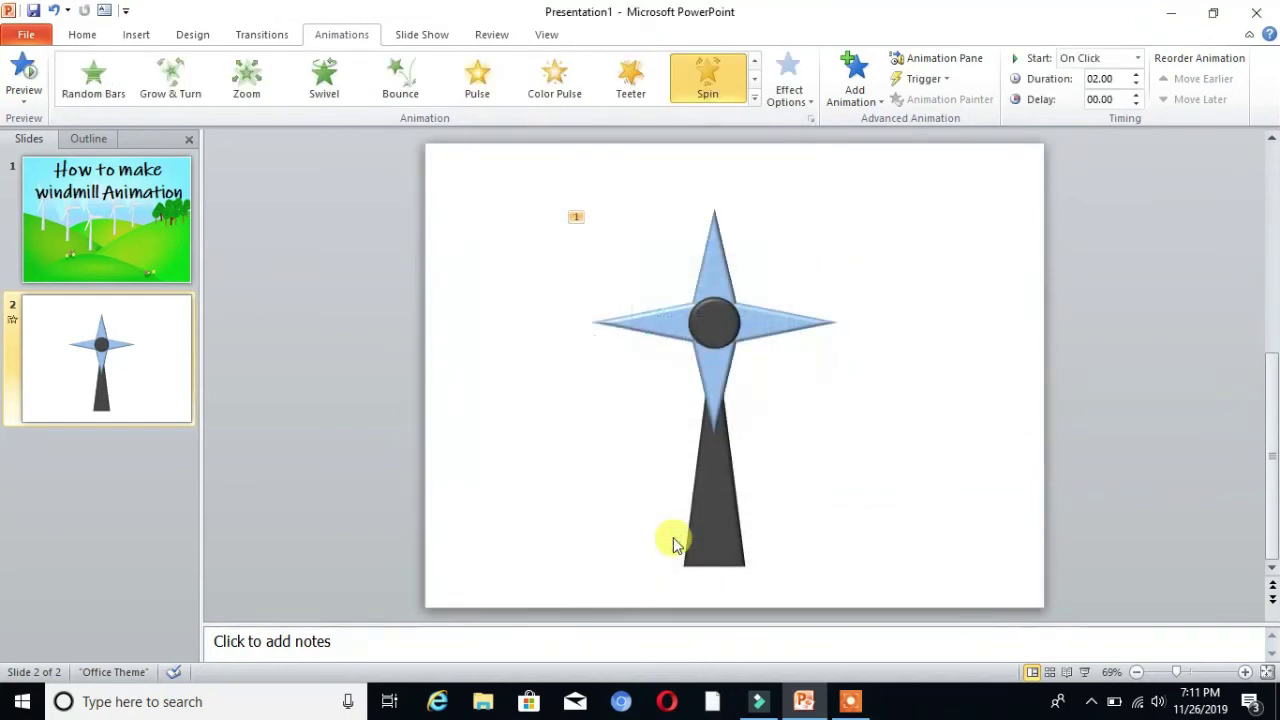
{"action": "left_click", "coordinate": [33, 75]}
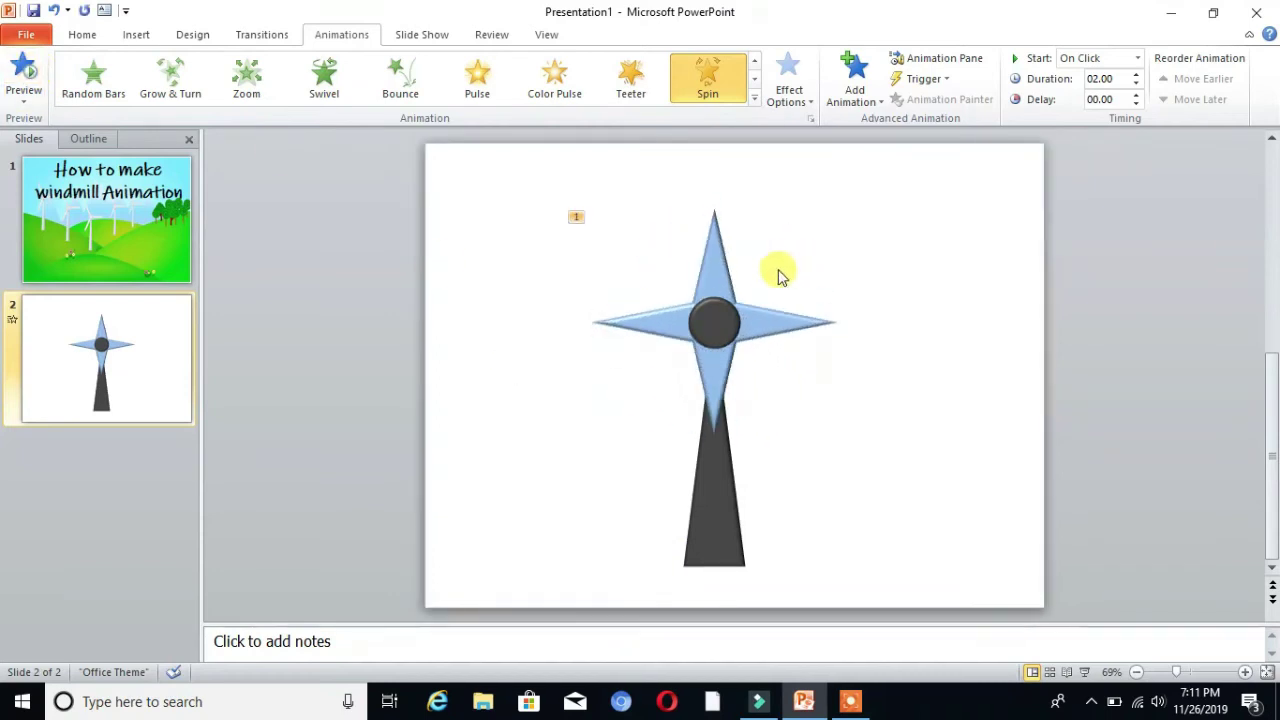
Set the star blades' Spin to start With Previous and last 10 seconds.
{"action": "left_click", "coordinate": [716, 286]}
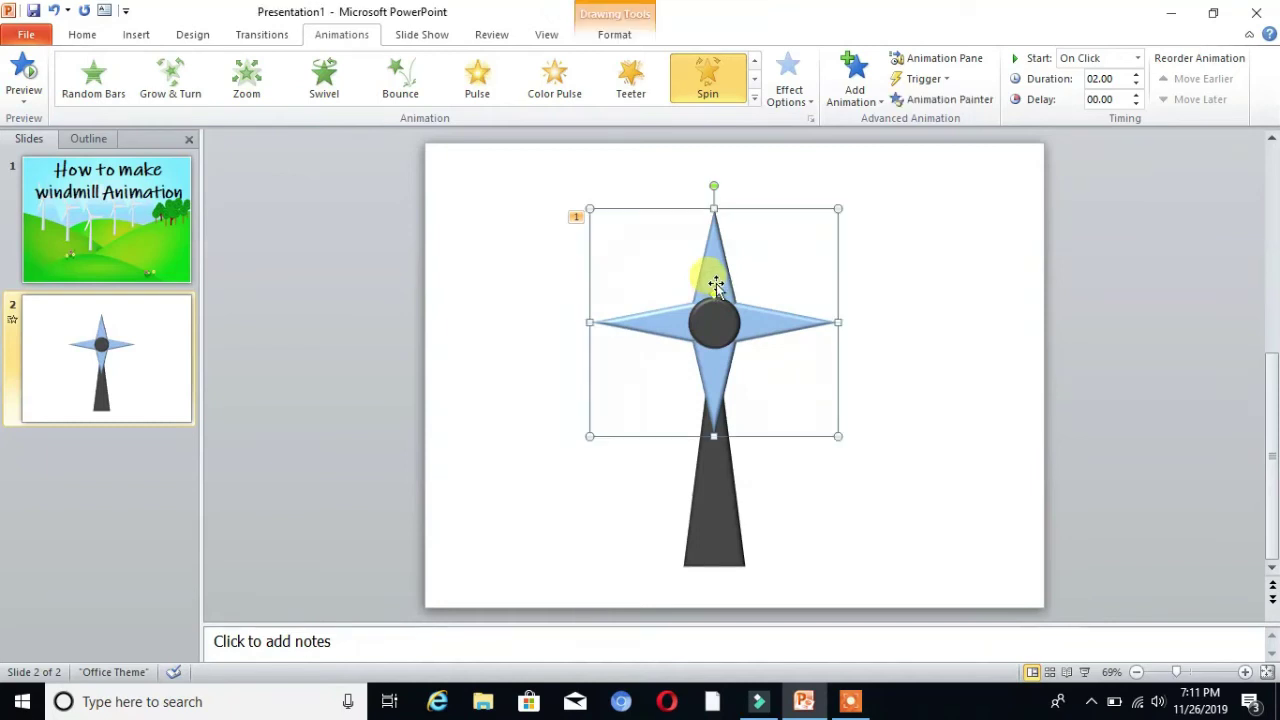
{"action": "left_click", "coordinate": [1138, 60]}
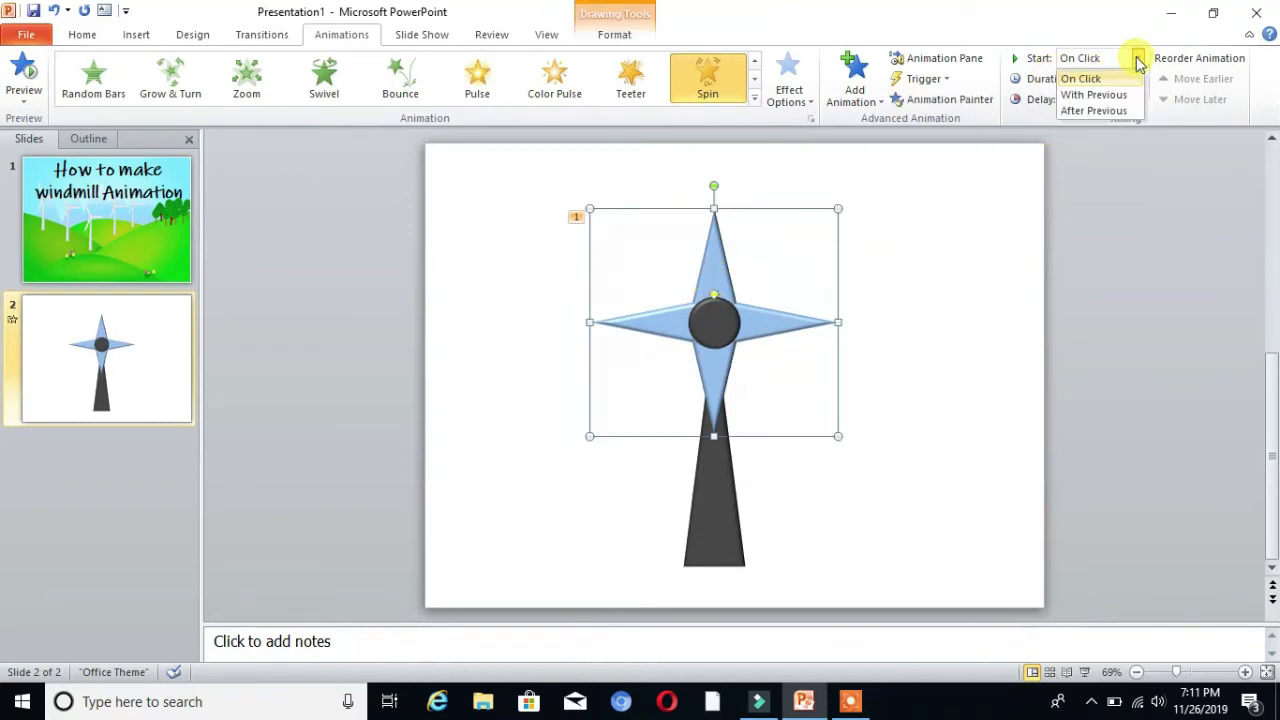
{"action": "left_click", "coordinate": [1095, 95]}
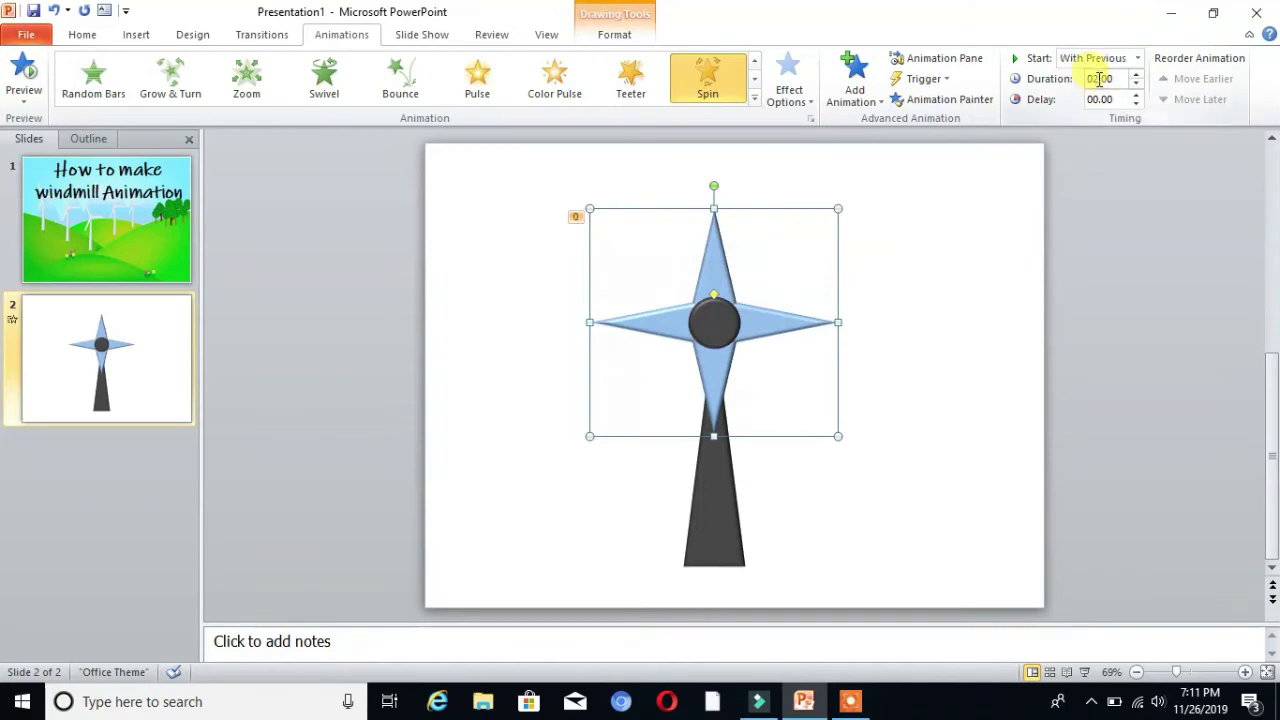
{"action": "double_click", "coordinate": [1100, 79]}
{"action": "left_click", "coordinate": [1101, 79]}
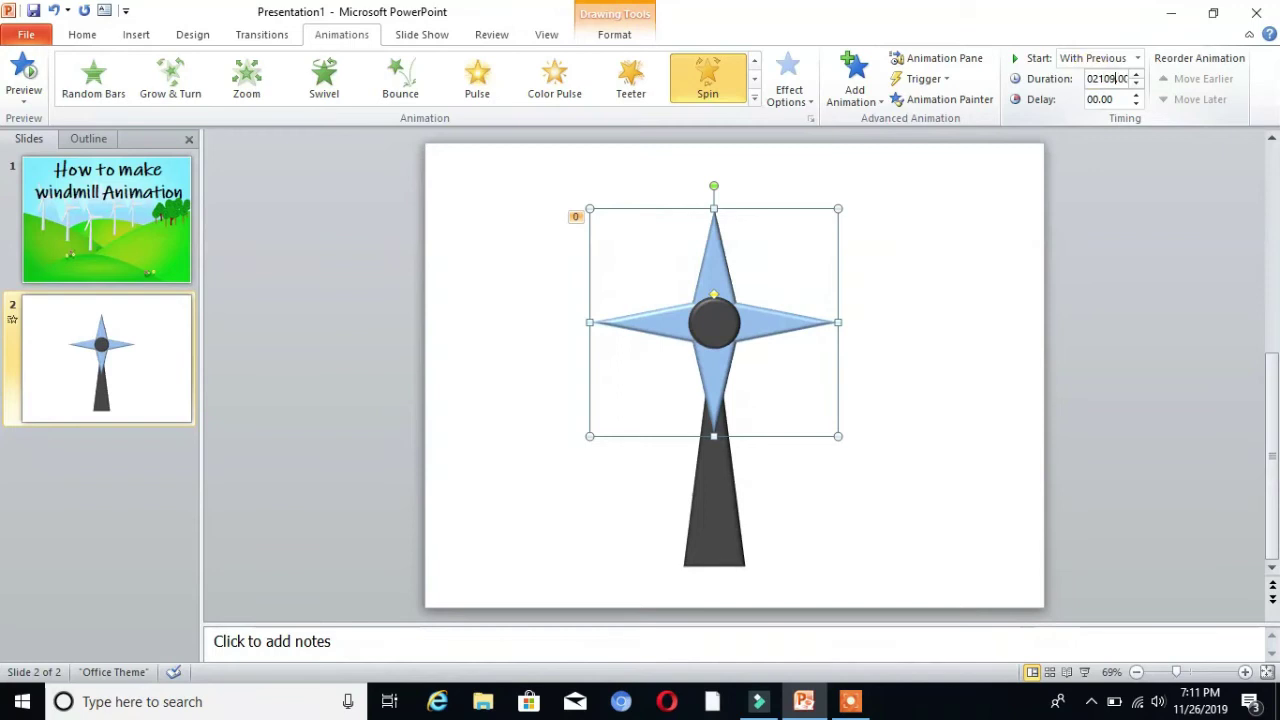
{"action": "key", "text": "BackSpace"}
{"action": "key", "text": "BackSpace"}
{"action": "key", "text": "BackSpace"}
{"action": "key", "text": "BackSpace"}
{"action": "key", "text": "BackSpace"}
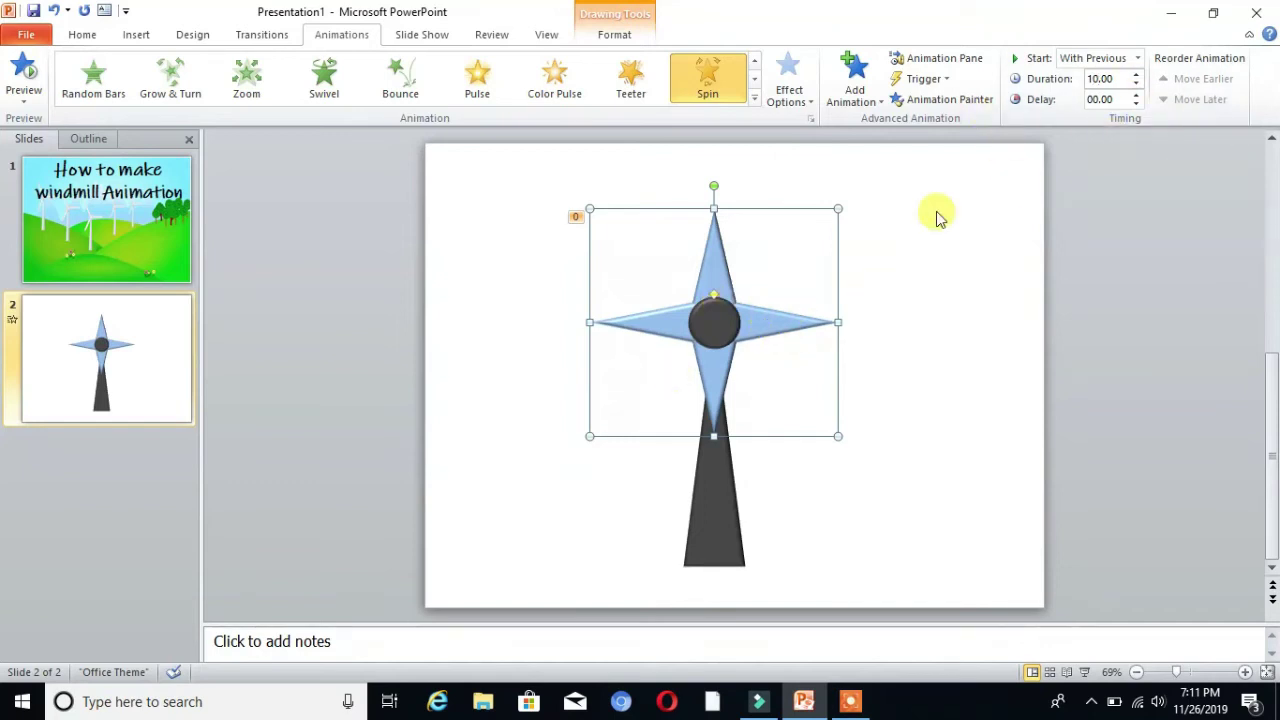
In the Animation Pane, set the 4-Point Star 1 Spin to repeat Until End of Slide.
{"action": "left_click", "coordinate": [958, 60]}
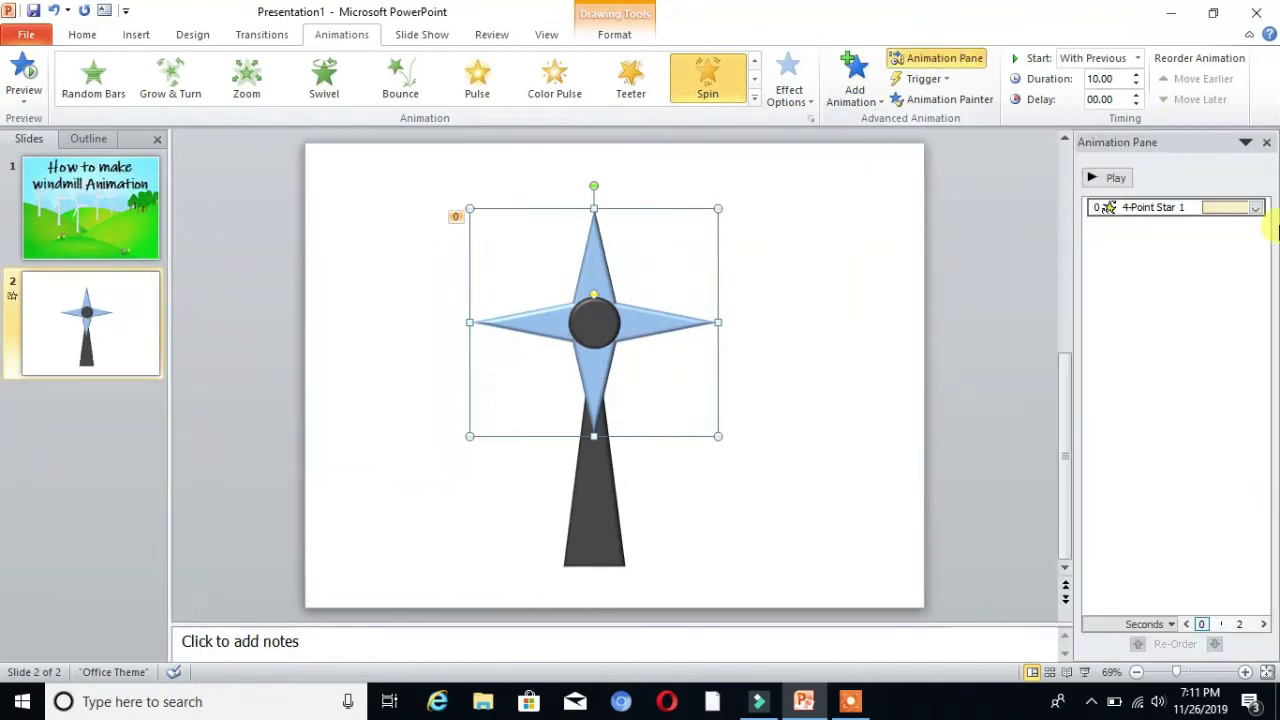
{"action": "left_click", "coordinate": [1255, 208]}
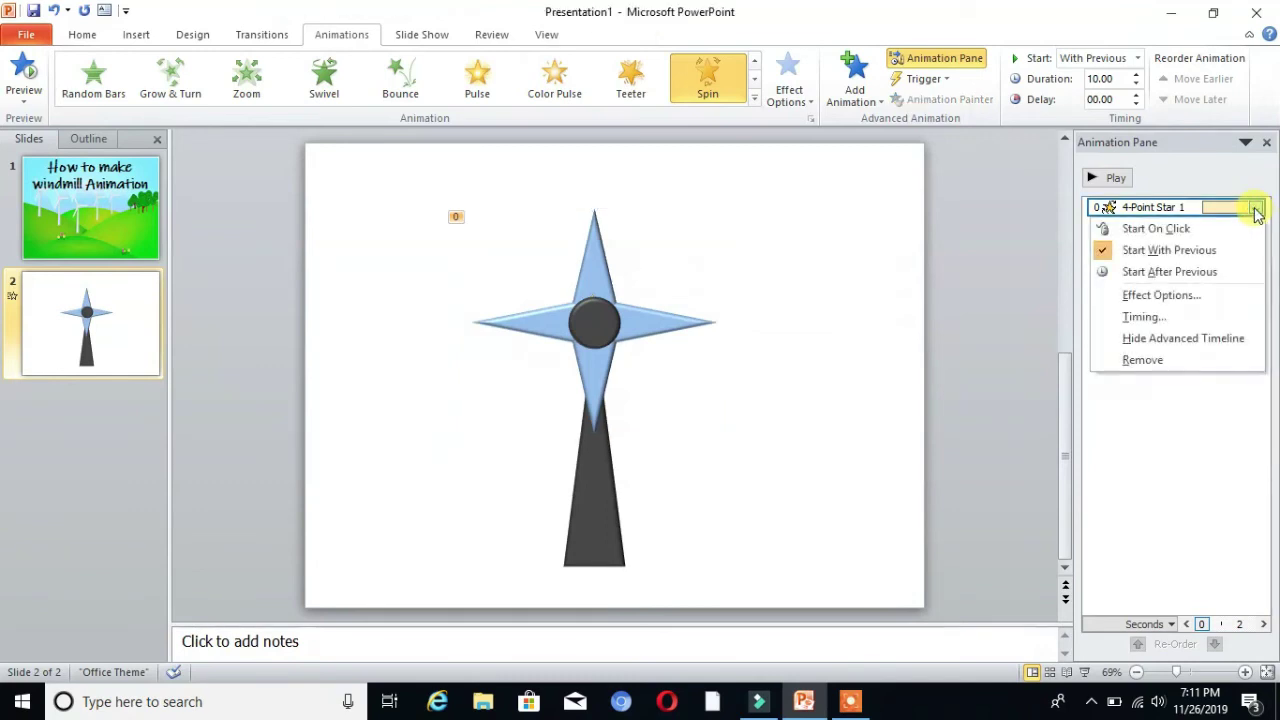
{"action": "left_click", "coordinate": [1172, 300]}
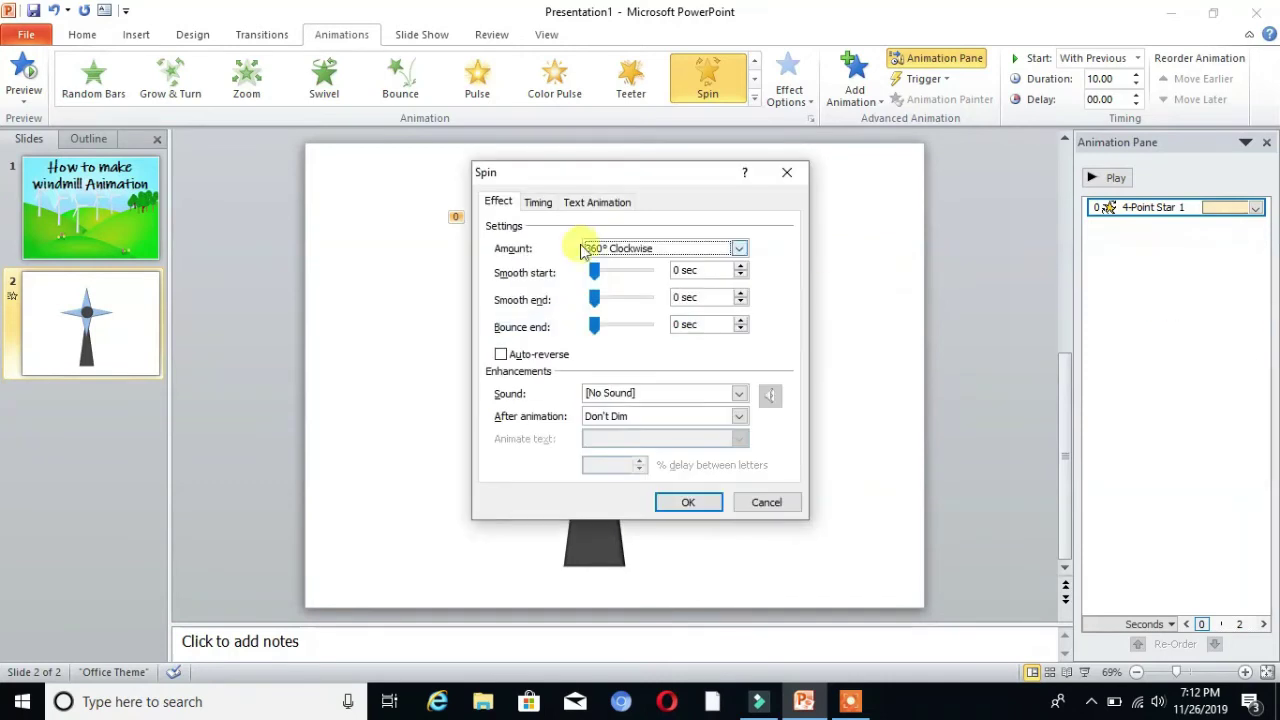
{"action": "left_click", "coordinate": [537, 203]}
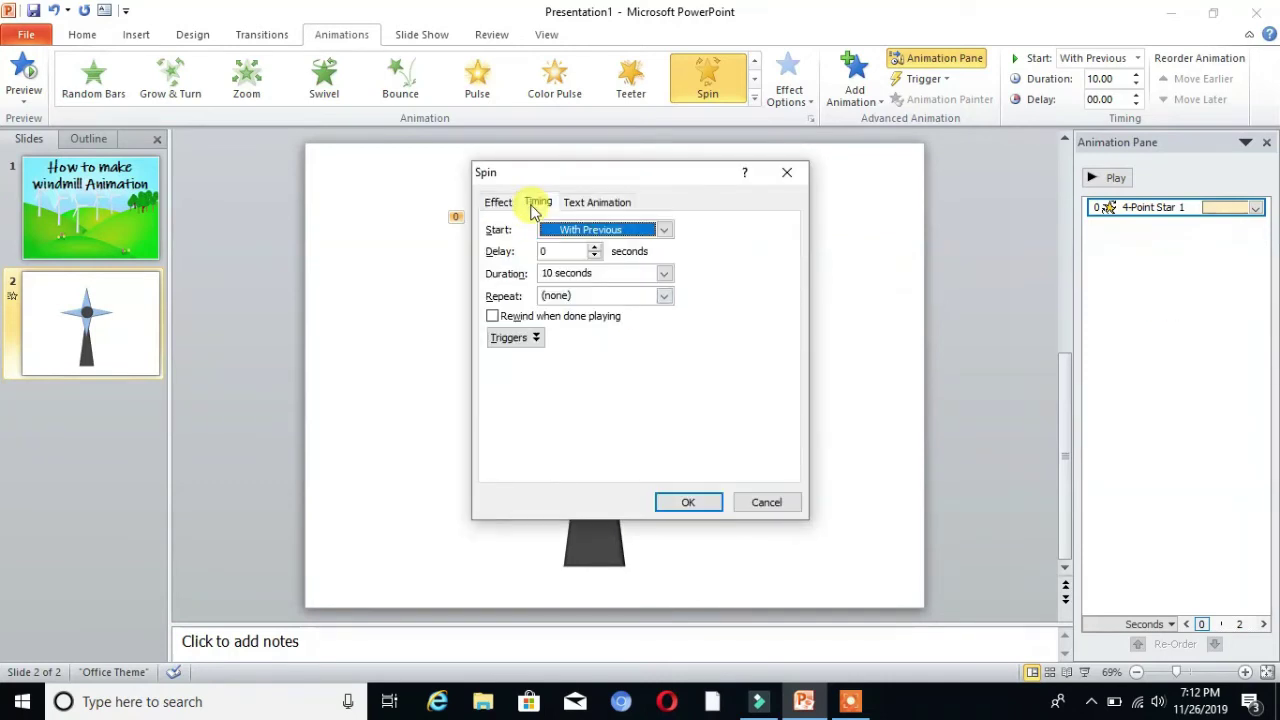
{"action": "left_click", "coordinate": [662, 297]}
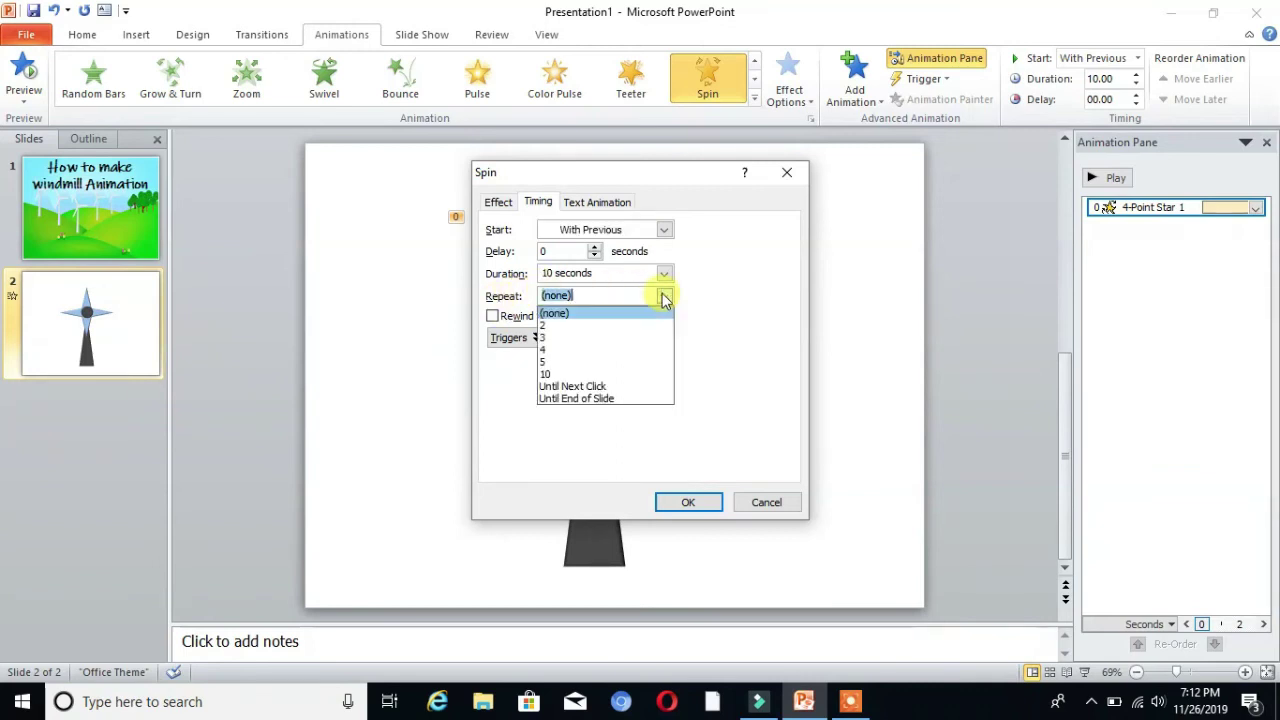
{"action": "left_click", "coordinate": [561, 399]}
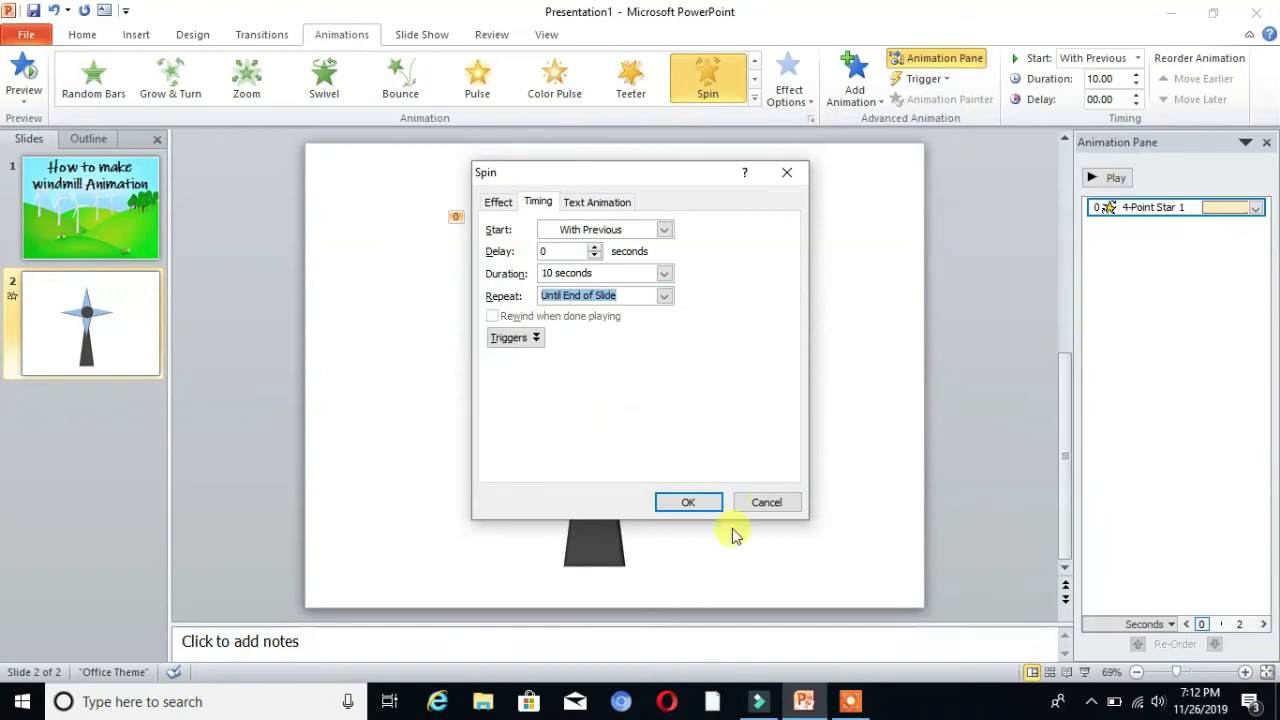
{"action": "left_click", "coordinate": [690, 503]}
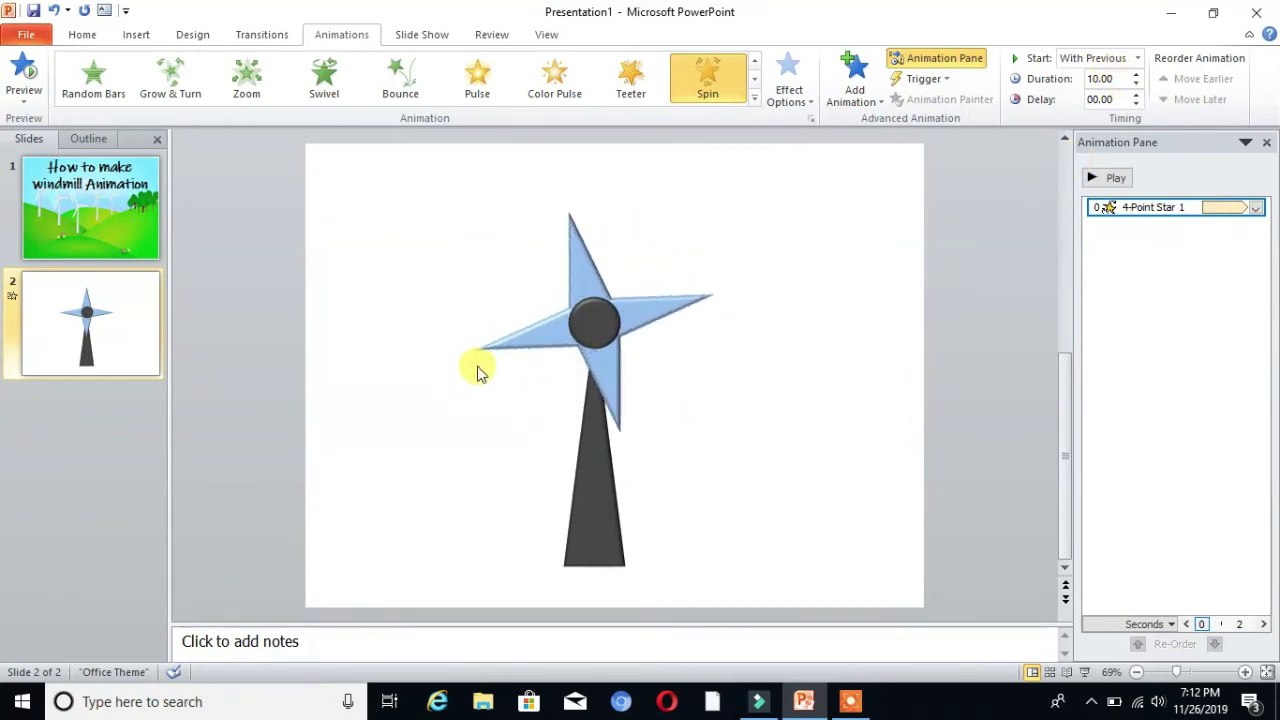
Set the blades' spin duration to 05.00 seconds and preview it.
{"action": "left_click", "coordinate": [620, 313]}
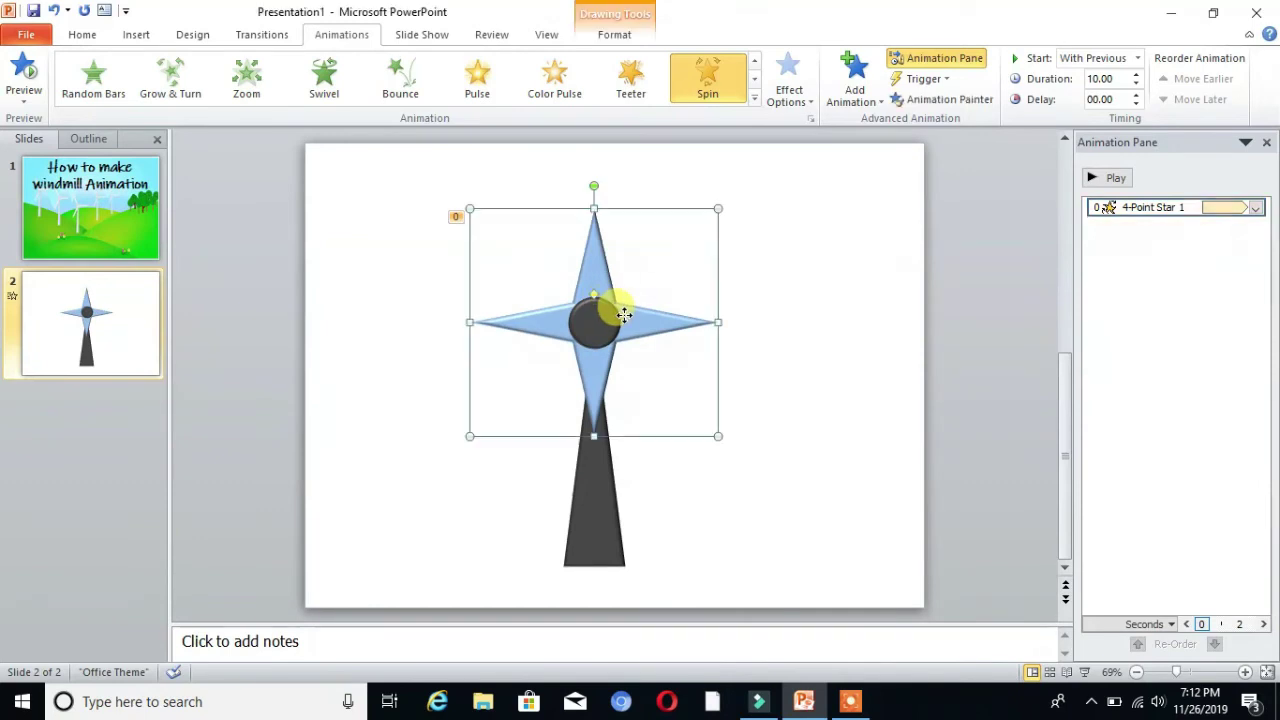
{"action": "left_click", "coordinate": [1099, 80]}
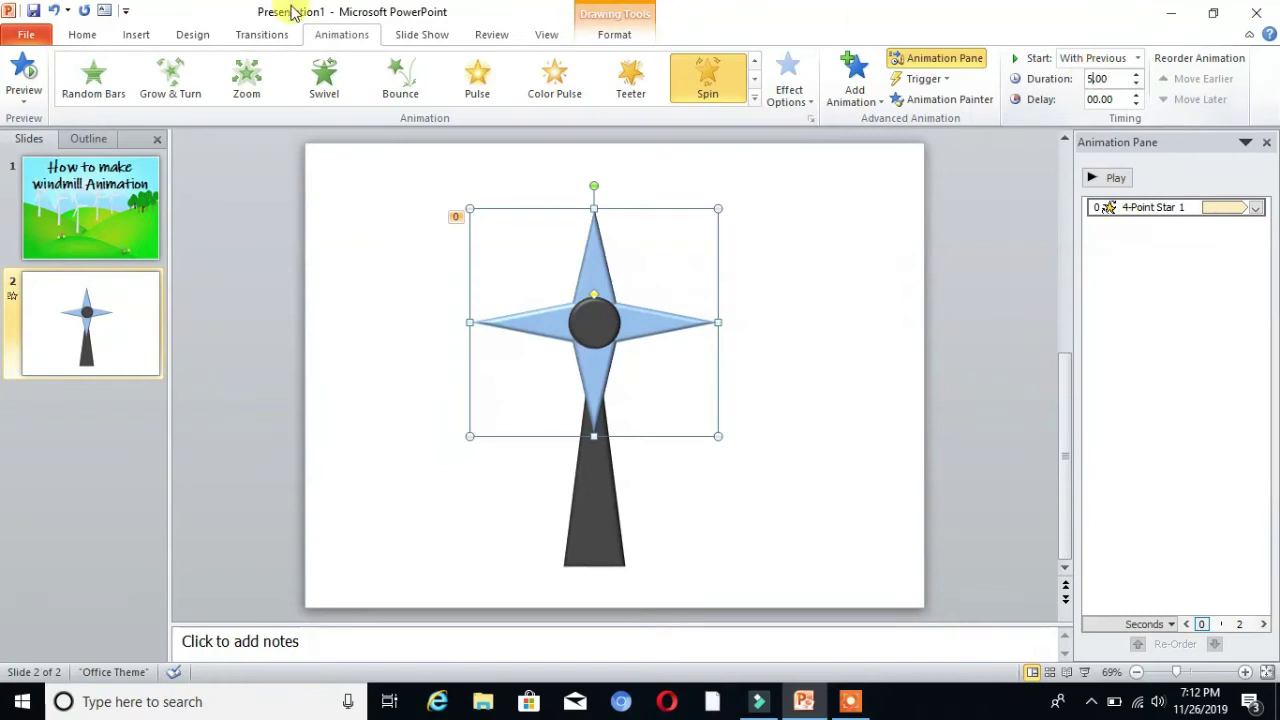
{"action": "type", "text": "5"}
{"action": "left_click", "coordinate": [24, 75]}
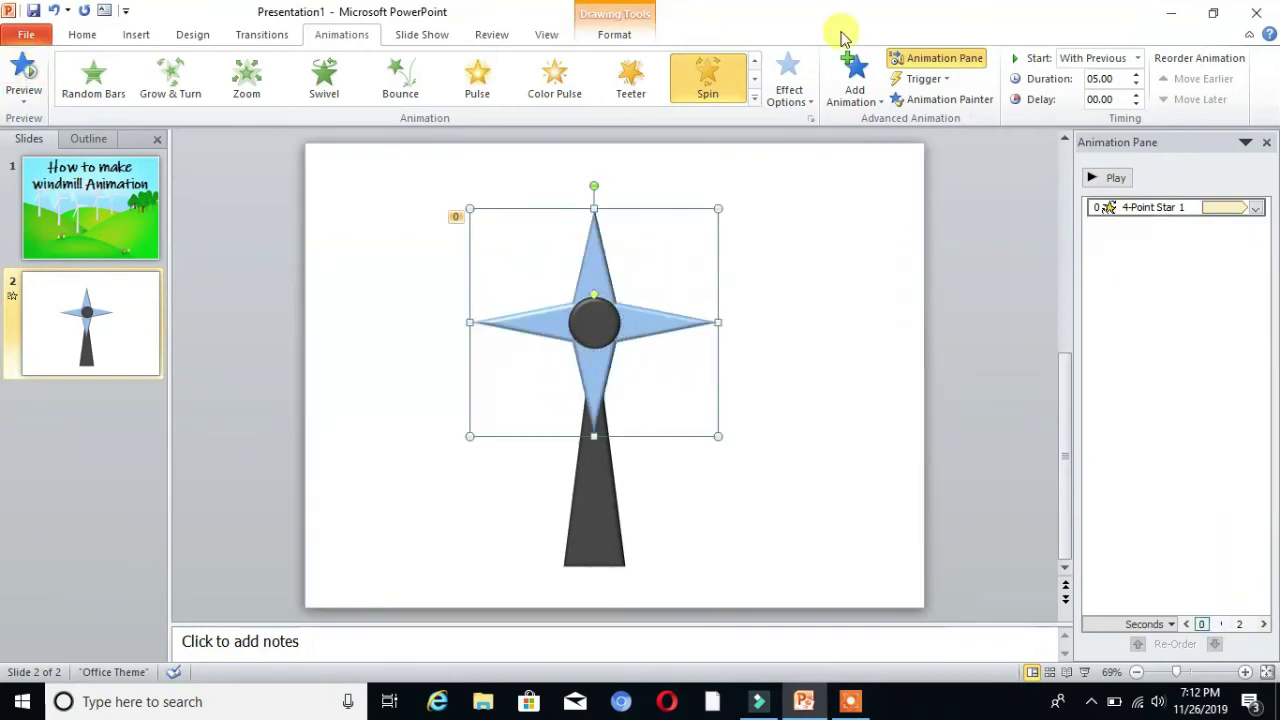
Shorten the spin duration to 03.00 seconds and preview it again.
{"action": "left_click", "coordinate": [1100, 78]}
{"action": "key", "text": "BackSpace"}
{"action": "type", "text": "3"}
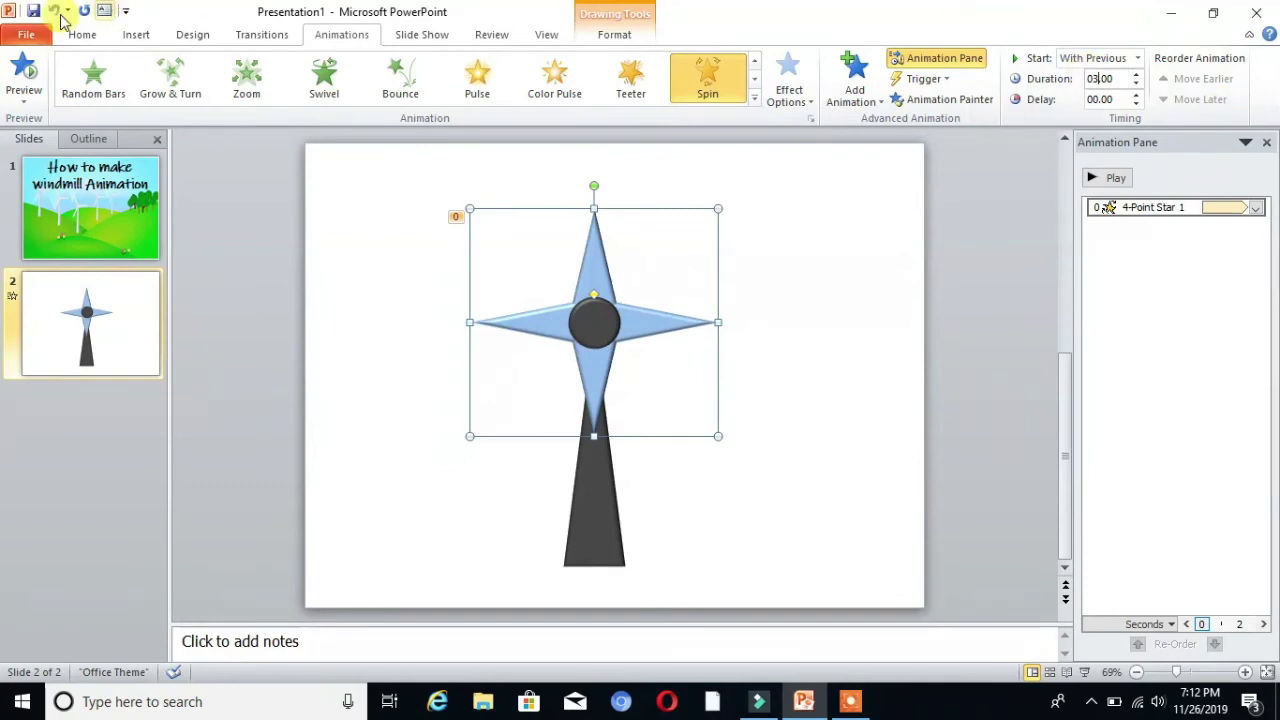
{"action": "left_click", "coordinate": [28, 72]}
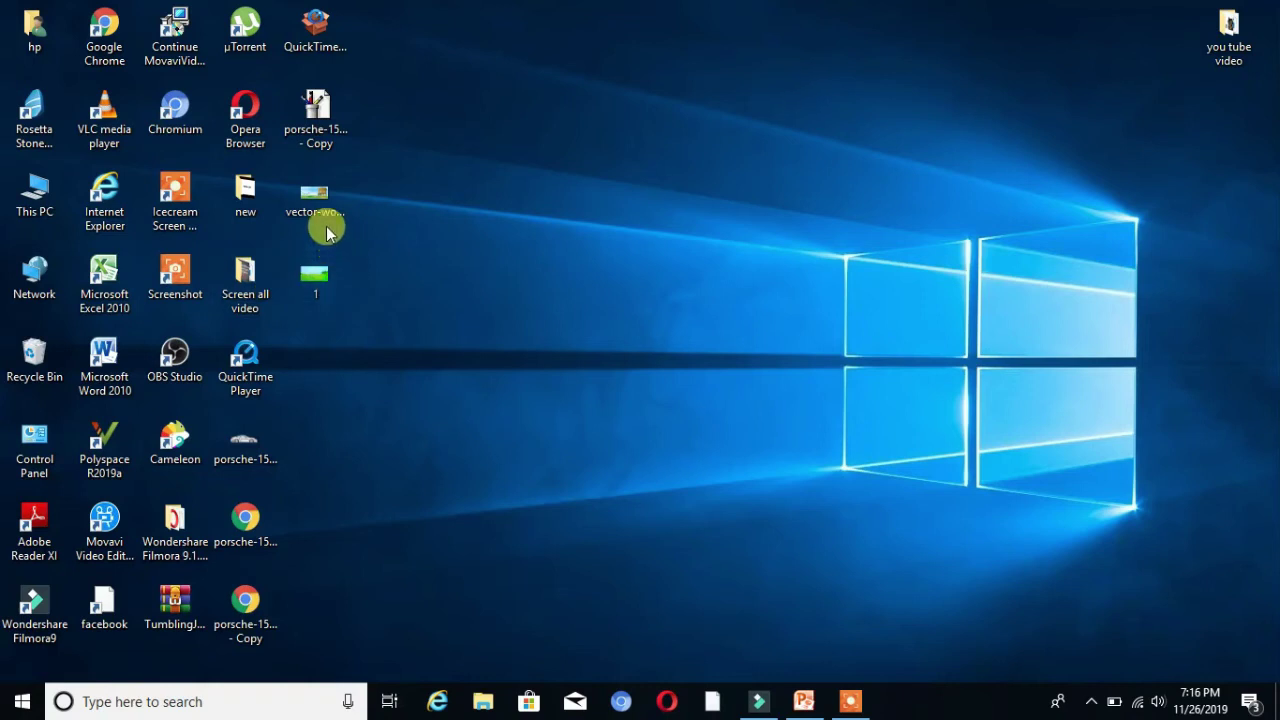
Select the vector-wooden-hut-in-nature-landscape image file on the desktop.
{"action": "left_click", "coordinate": [310, 198]}
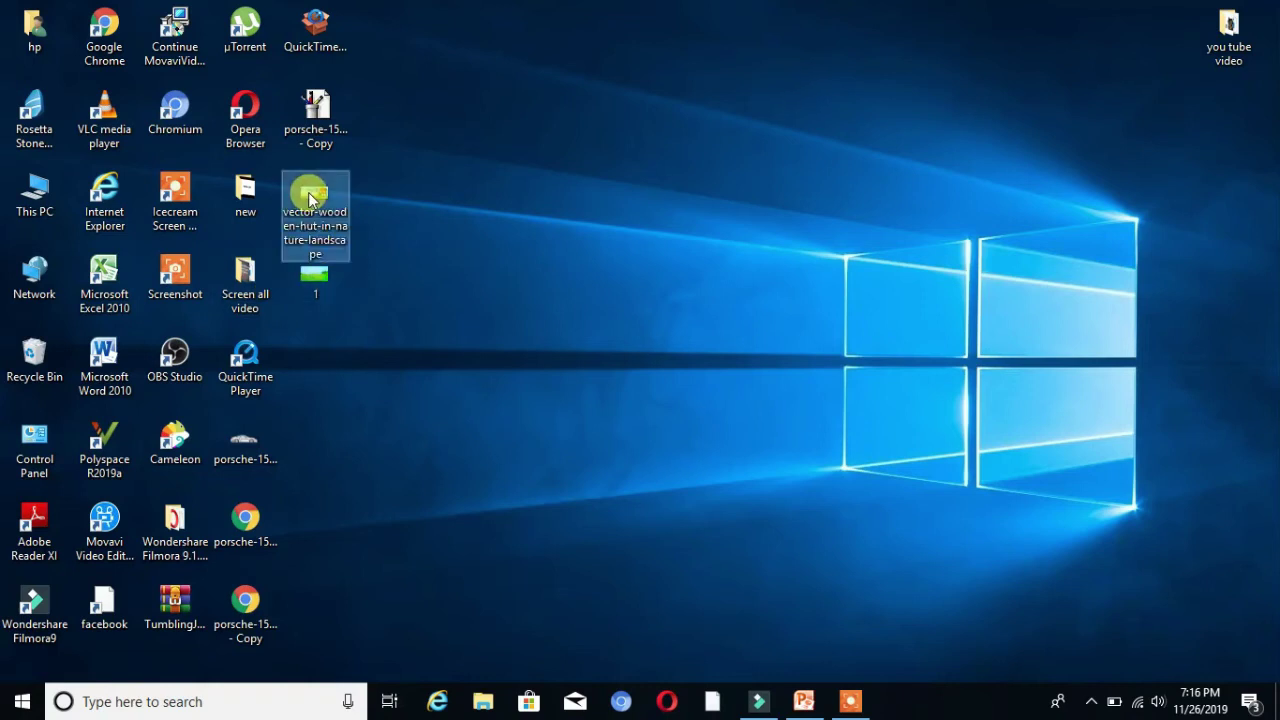
Paste the hut landscape picture onto slide 2 and stretch it to every slide edge.
{"action": "left_click", "coordinate": [800, 701]}
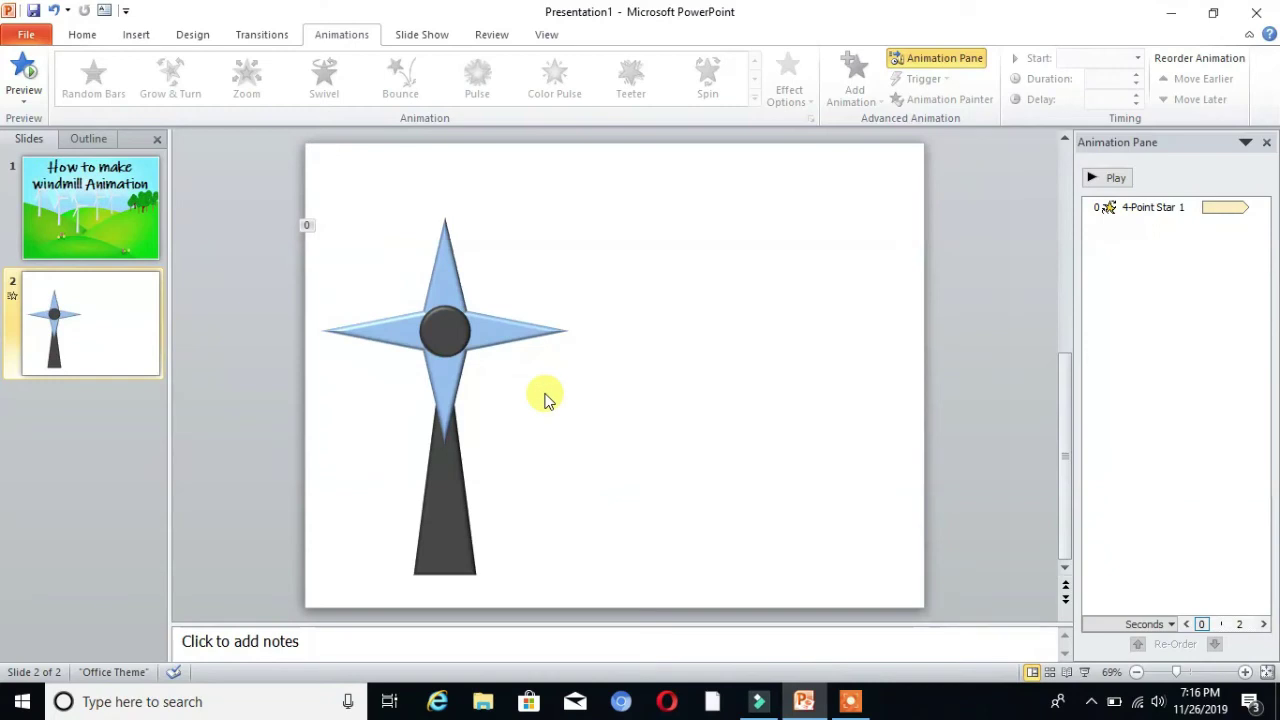
{"action": "key", "text": "ctrl+v"}
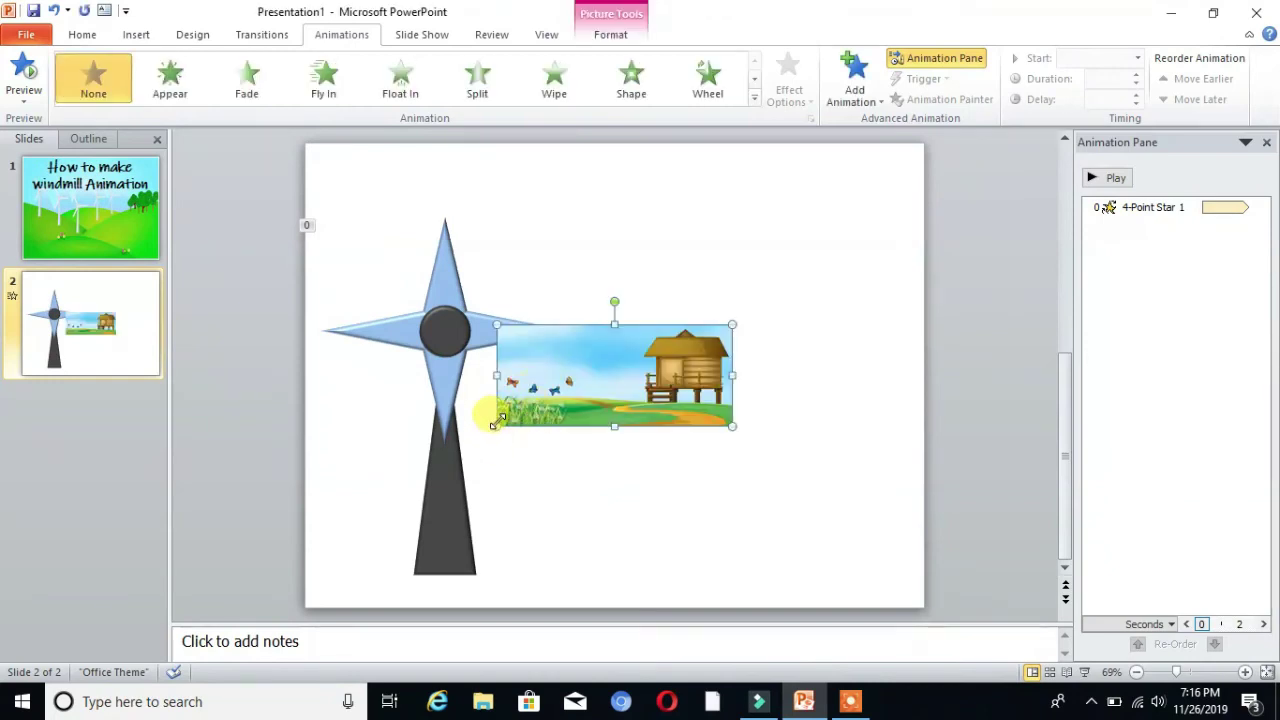
{"action": "left_click_drag", "start_coordinate": [496, 428], "coordinate": [364, 568]}
{"action": "left_click_drag", "start_coordinate": [446, 420], "coordinate": [624, 433]}
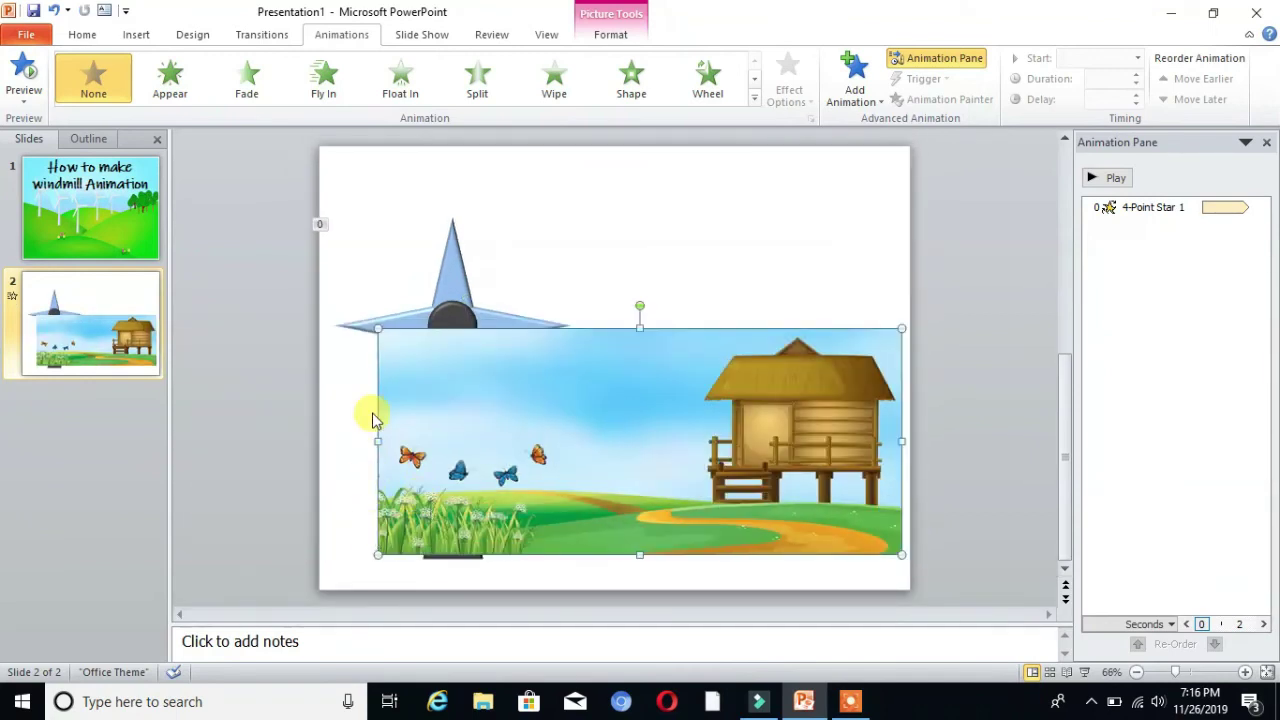
{"action": "left_click_drag", "start_coordinate": [378, 440], "coordinate": [312, 443]}
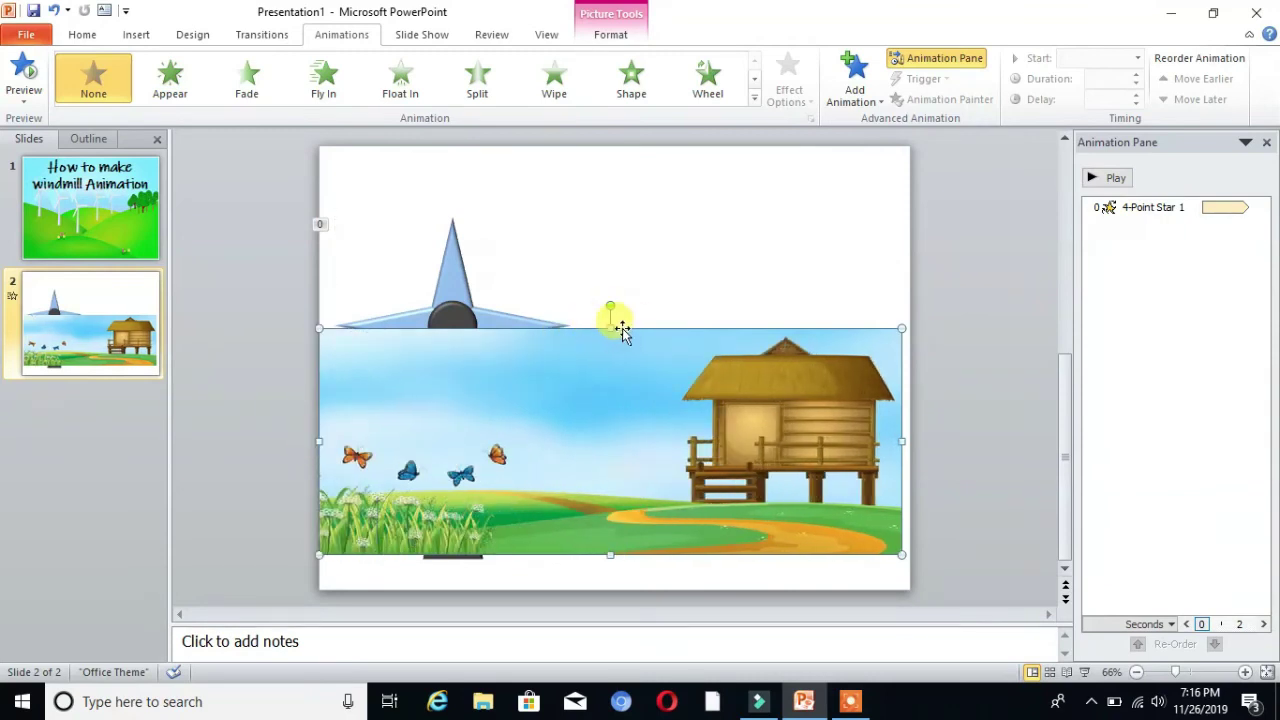
{"action": "left_click_drag", "start_coordinate": [610, 327], "coordinate": [596, 145]}
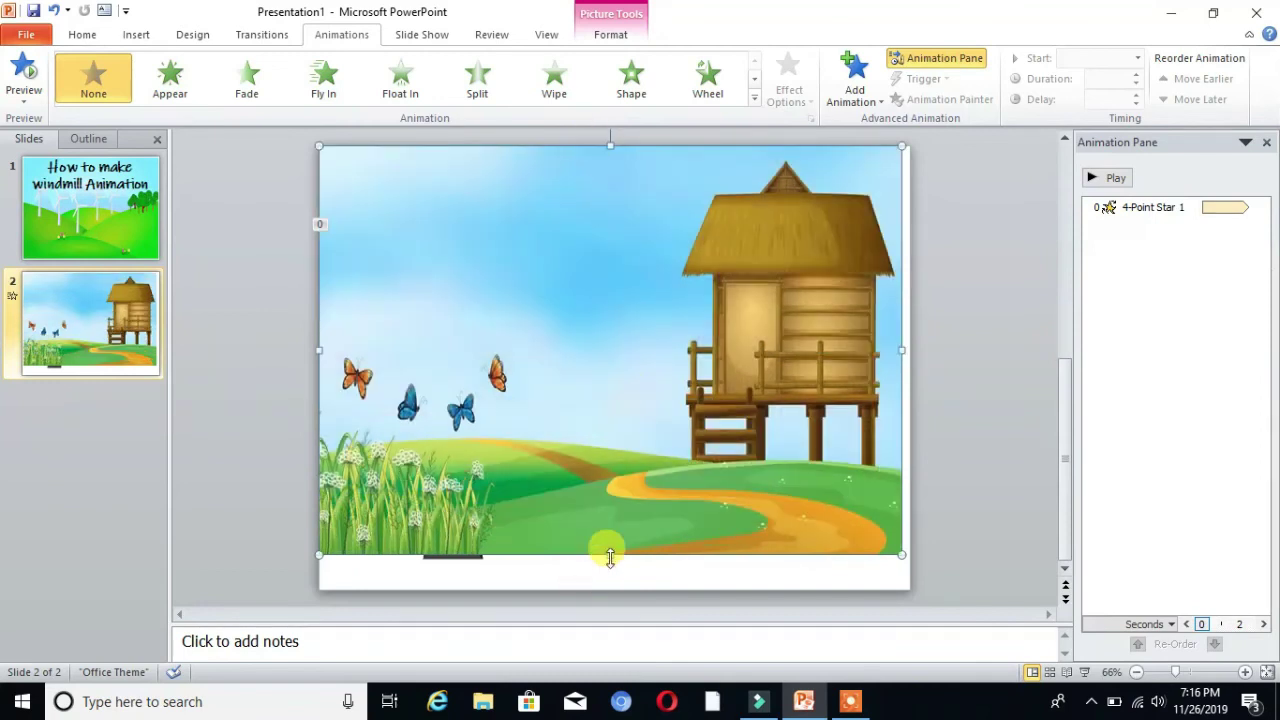
{"action": "left_click_drag", "start_coordinate": [610, 553], "coordinate": [610, 588]}
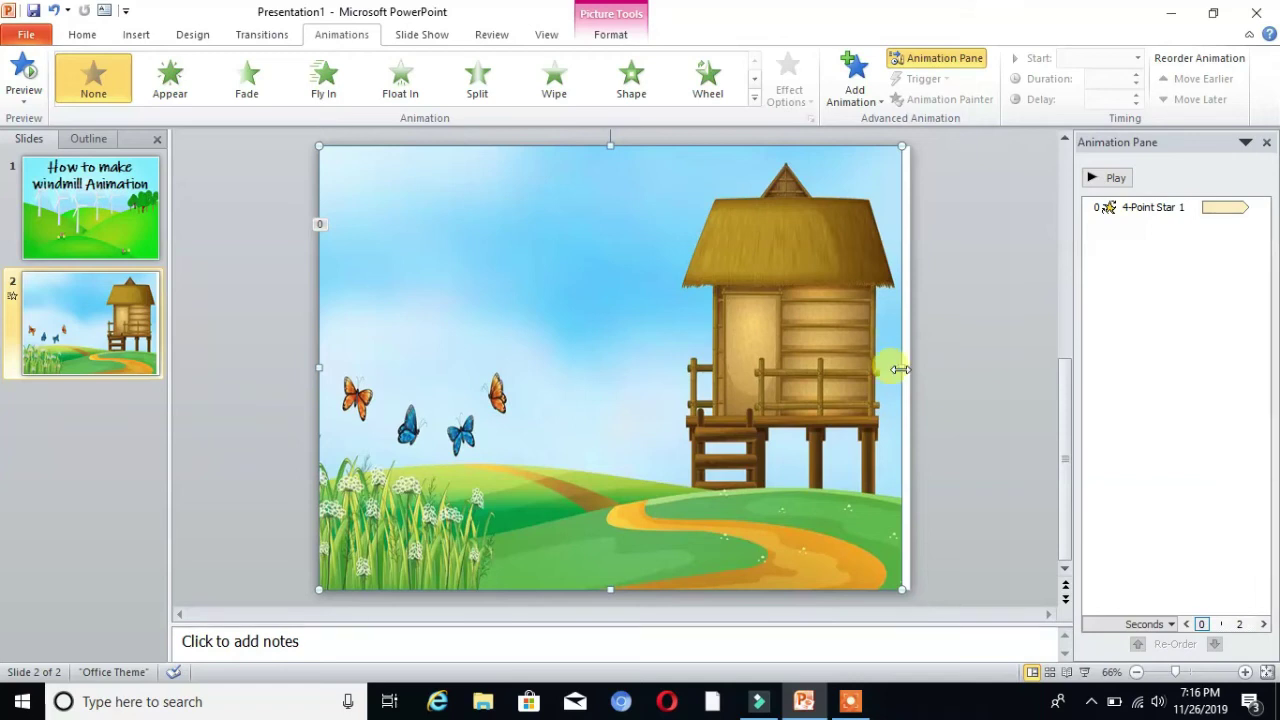
{"action": "left_click_drag", "start_coordinate": [899, 368], "coordinate": [907, 368]}
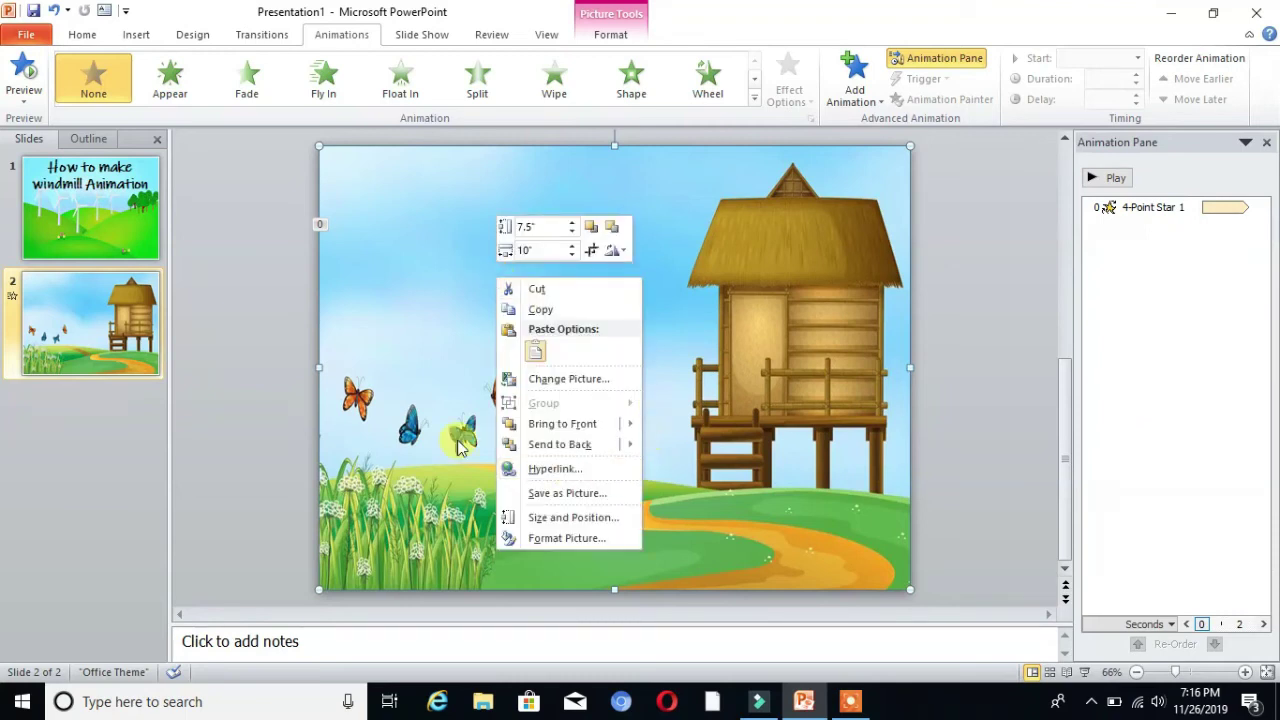
Send the landscape picture to the back and select the windmill tower.
{"action": "left_click", "coordinate": [546, 447]}
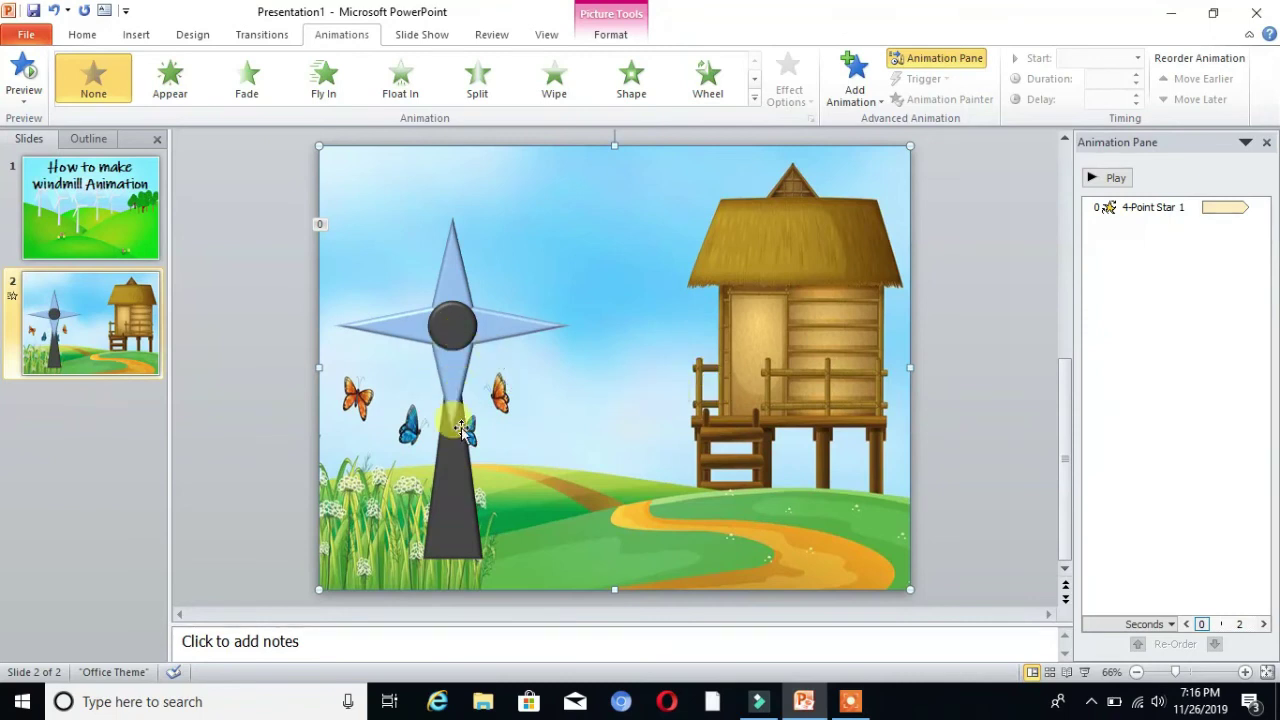
{"action": "left_click", "coordinate": [472, 490]}
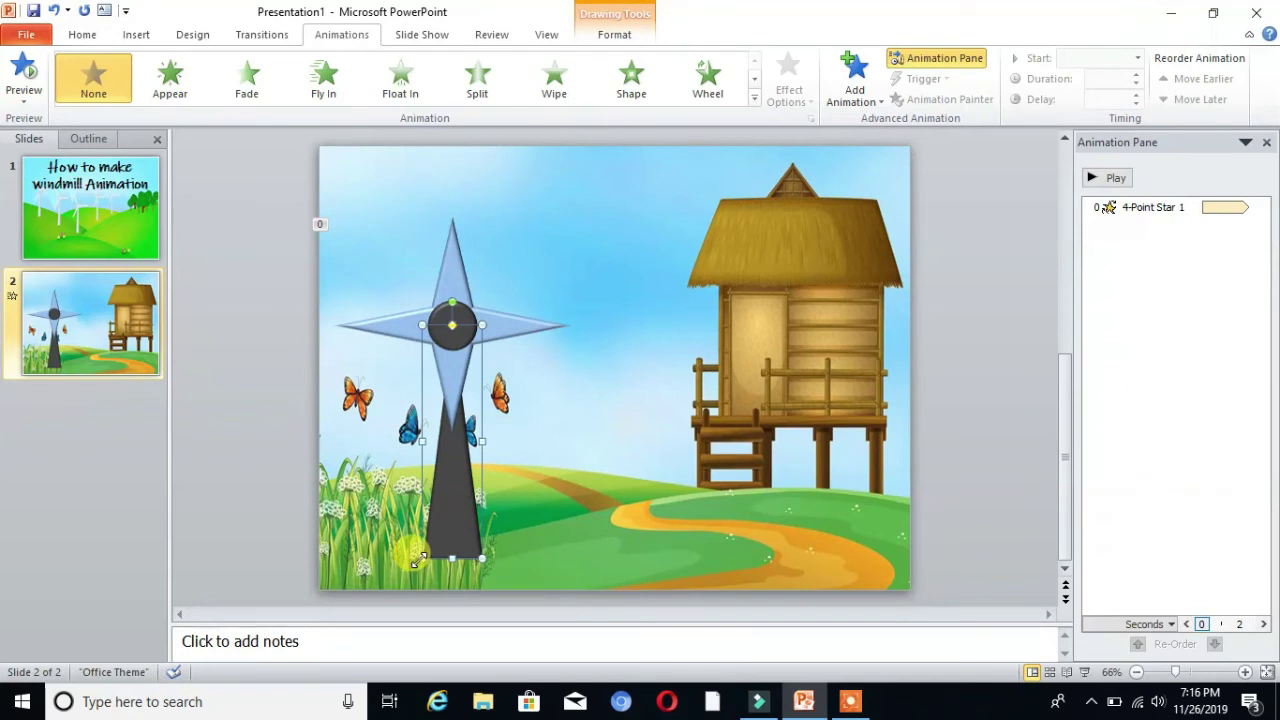
Shrink the tower, move it onto the hillside, and place the star blades and hub above it.
{"action": "left_click_drag", "start_coordinate": [421, 558], "coordinate": [452, 500]}
{"action": "left_click_drag", "start_coordinate": [470, 453], "coordinate": [496, 424]}
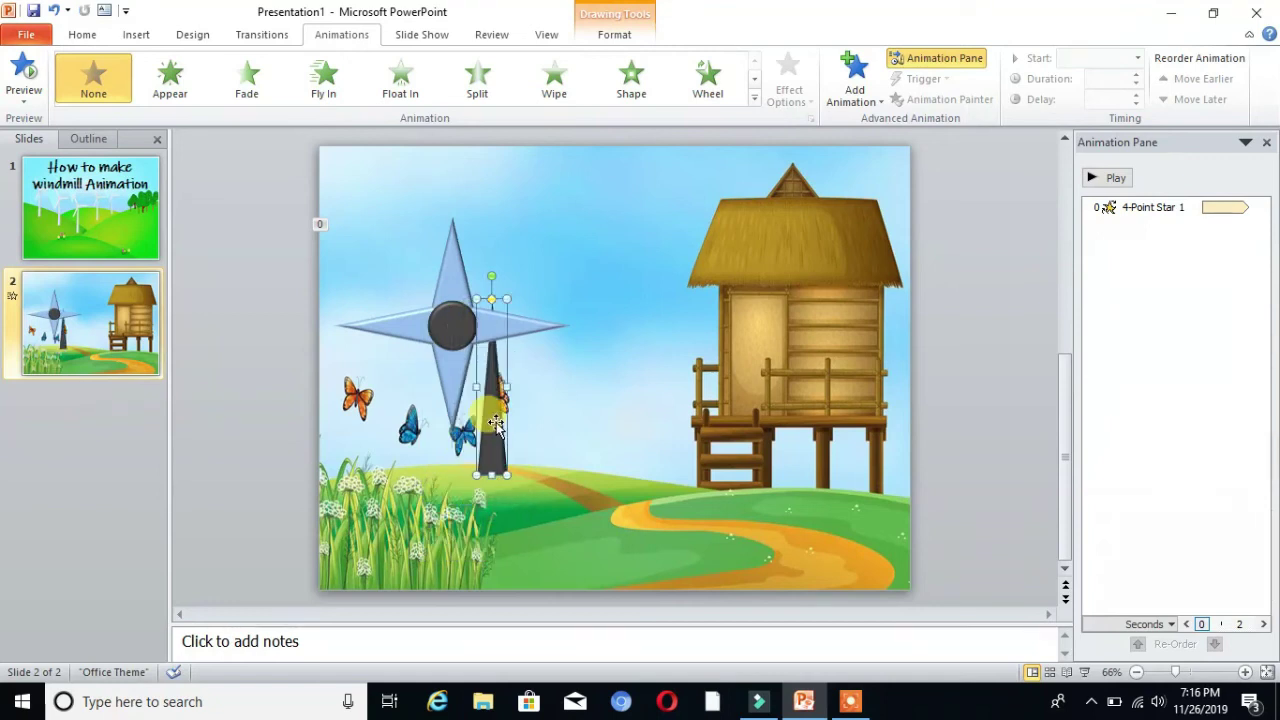
{"action": "left_click", "coordinate": [444, 372]}
{"action": "left_click_drag", "start_coordinate": [444, 372], "coordinate": [492, 335]}
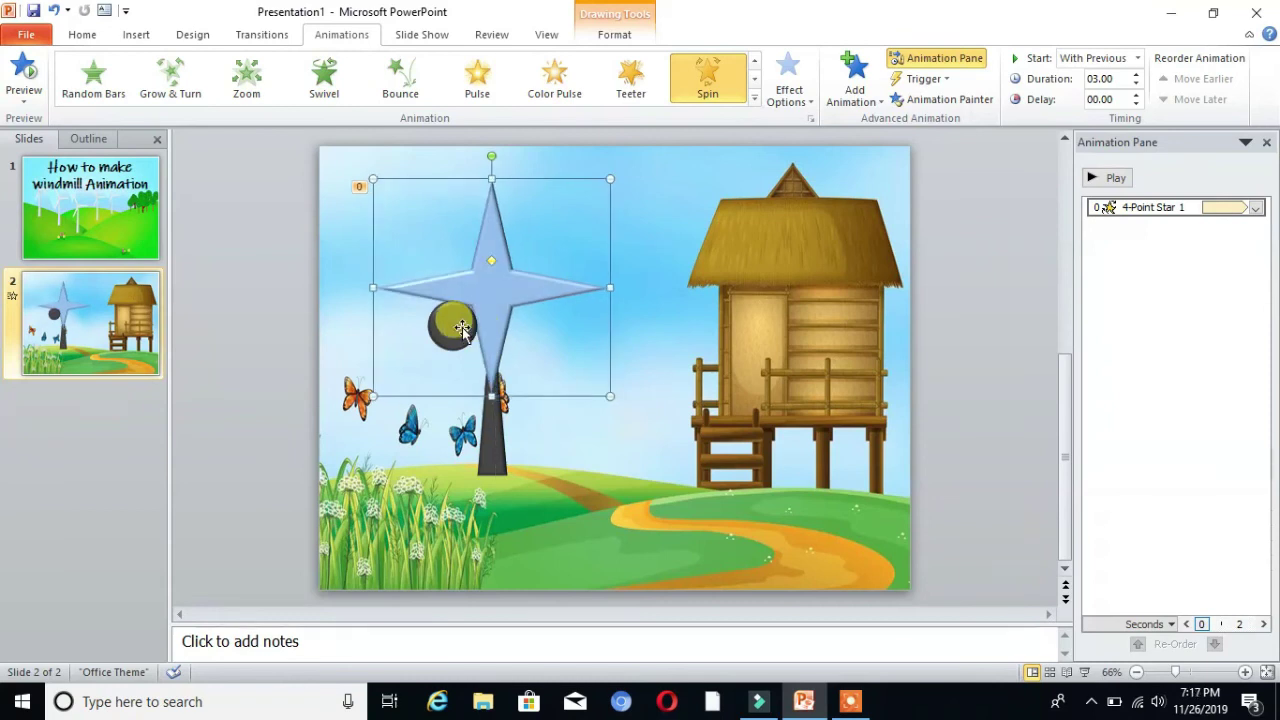
{"action": "double_click", "coordinate": [462, 318]}
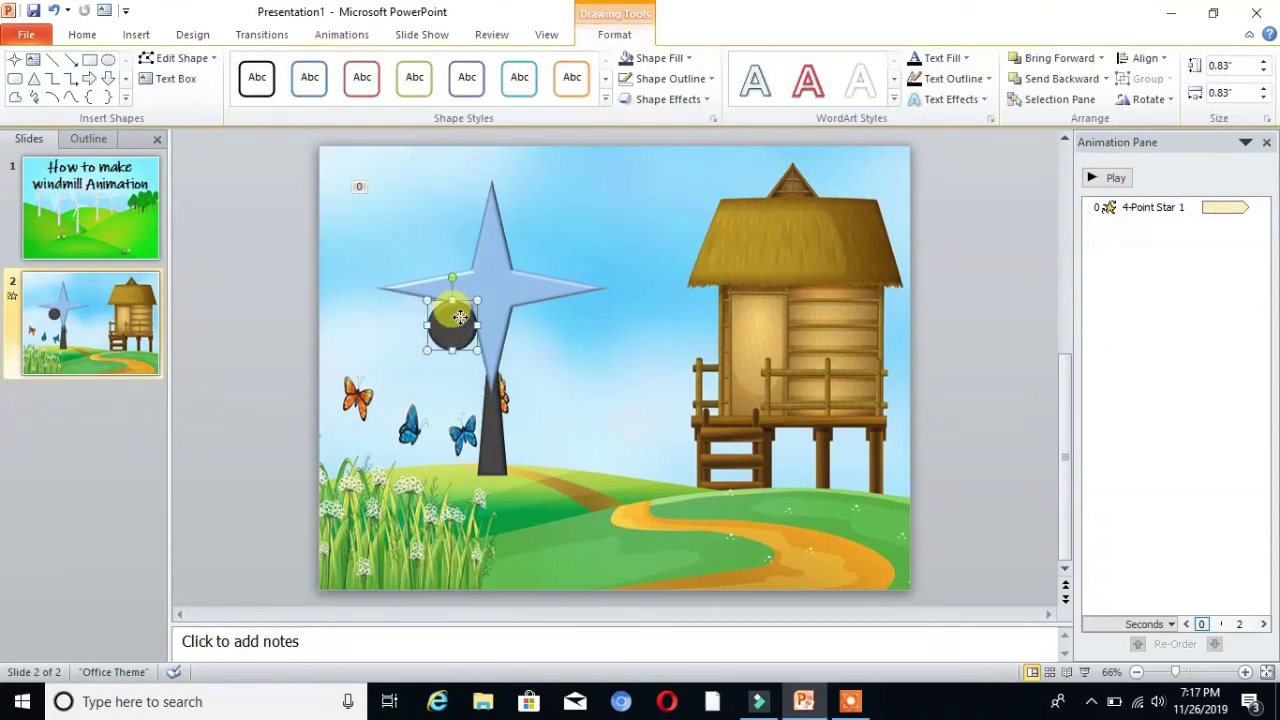
{"action": "left_click_drag", "start_coordinate": [460, 317], "coordinate": [495, 288]}
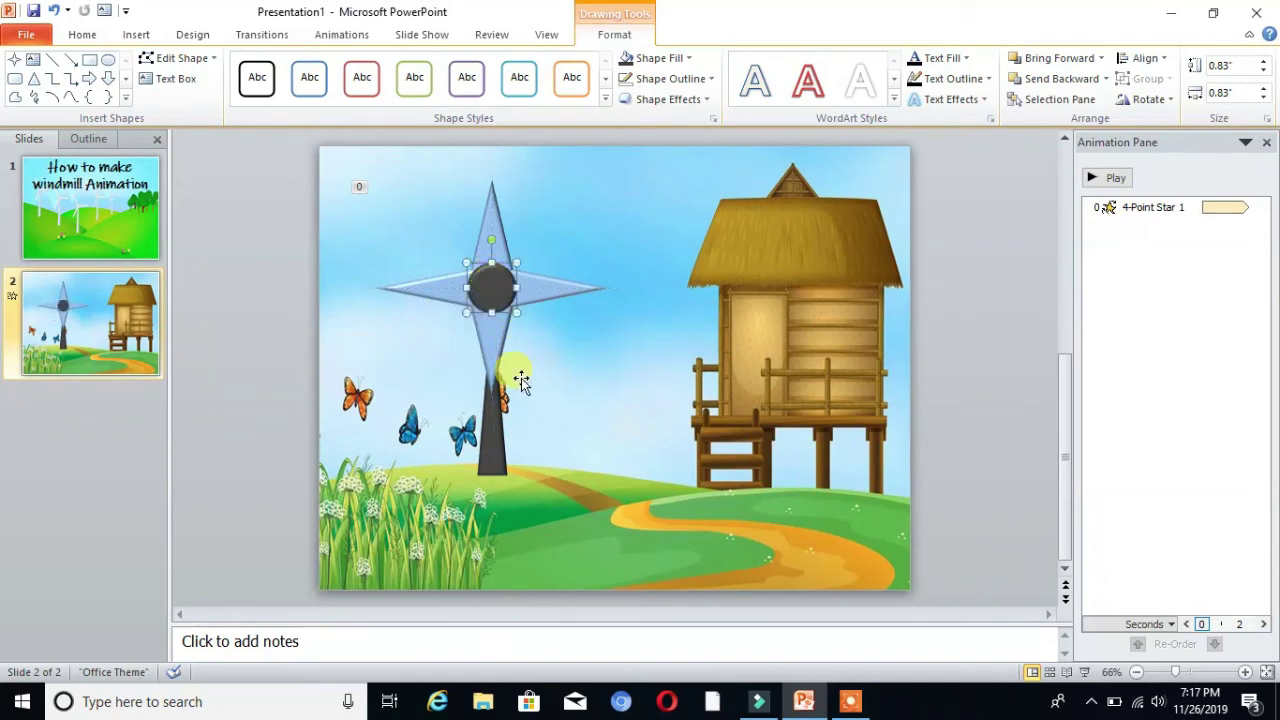
{"action": "left_click", "coordinate": [492, 350]}
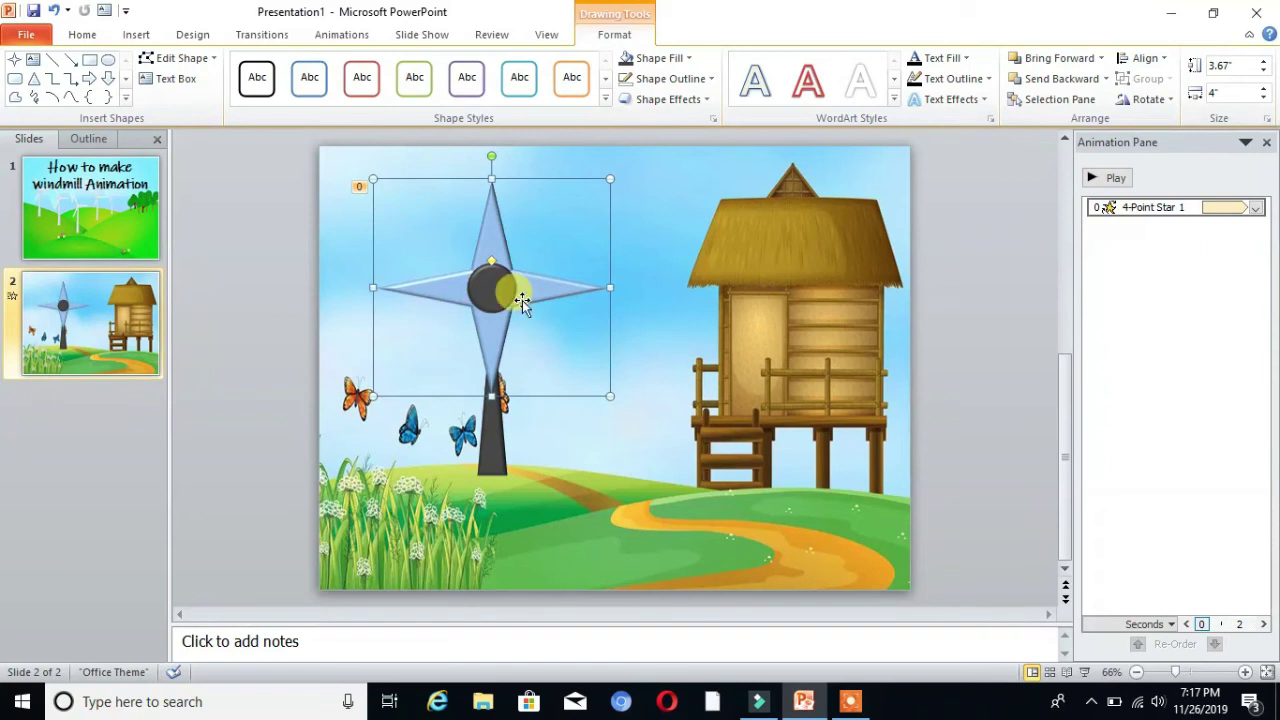
Shrink the star blades slightly and make the hub circle smaller.
{"action": "left_click_drag", "start_coordinate": [609, 393], "coordinate": [576, 363]}
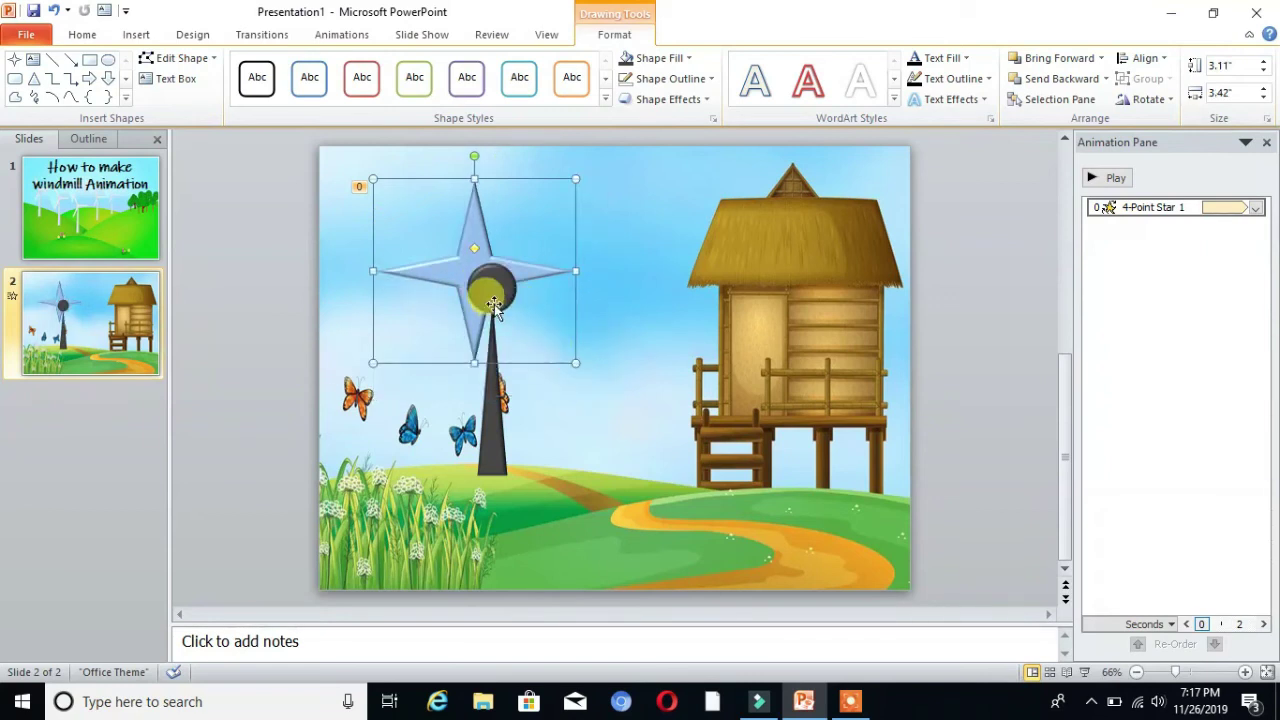
{"action": "left_click", "coordinate": [519, 305]}
{"action": "left_click_drag", "start_coordinate": [517, 312], "coordinate": [475, 273]}
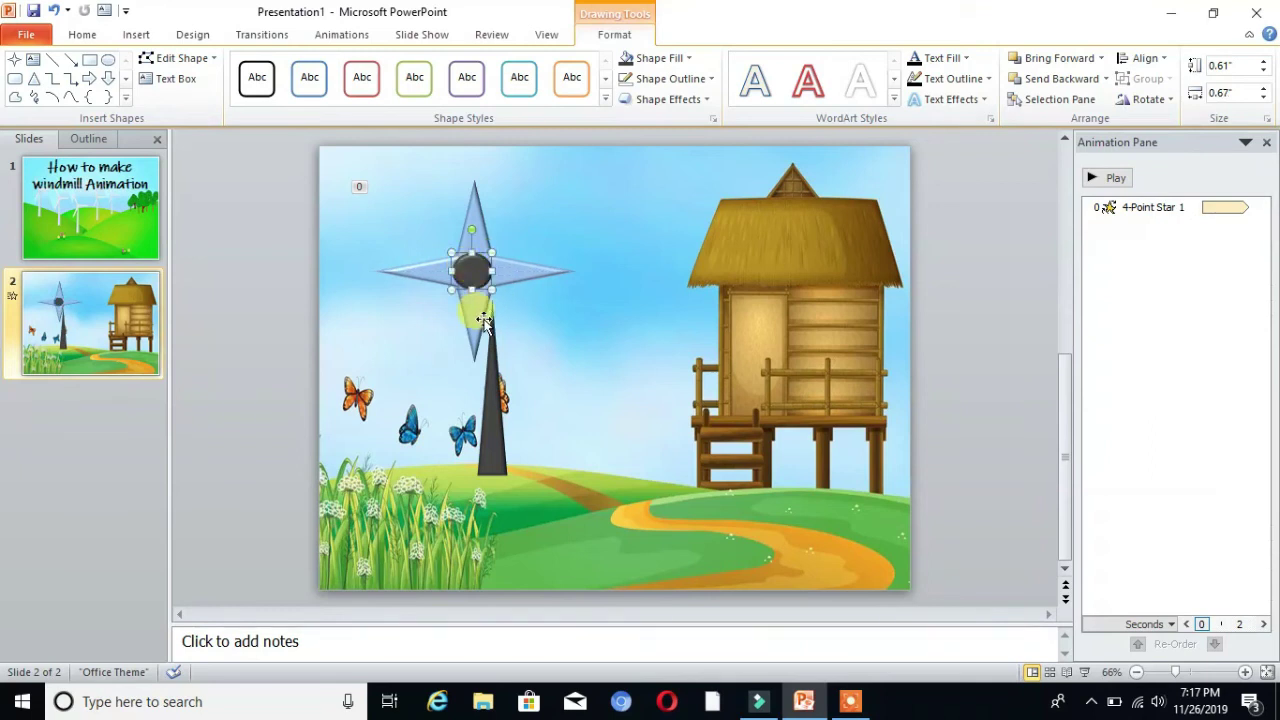
Shift the tower left and centre the star blades and hub on top of it.
{"action": "left_click", "coordinate": [492, 379]}
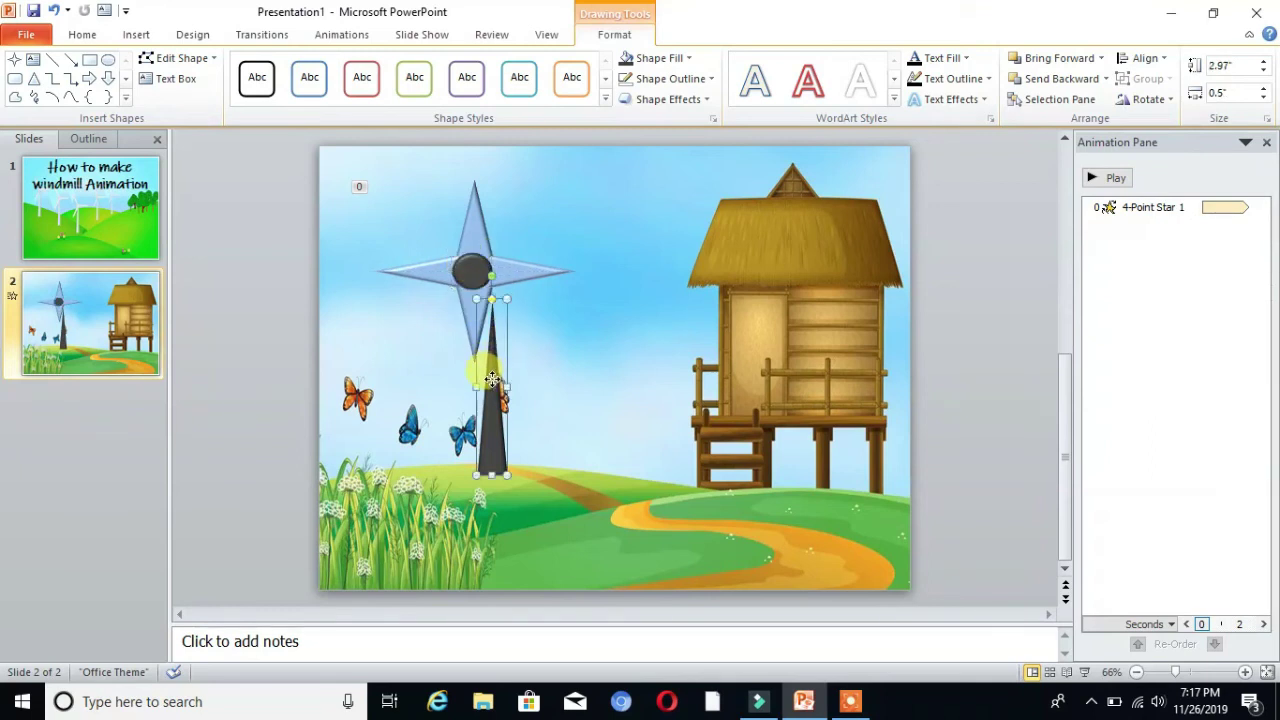
{"action": "left_click_drag", "start_coordinate": [492, 379], "coordinate": [472, 371]}
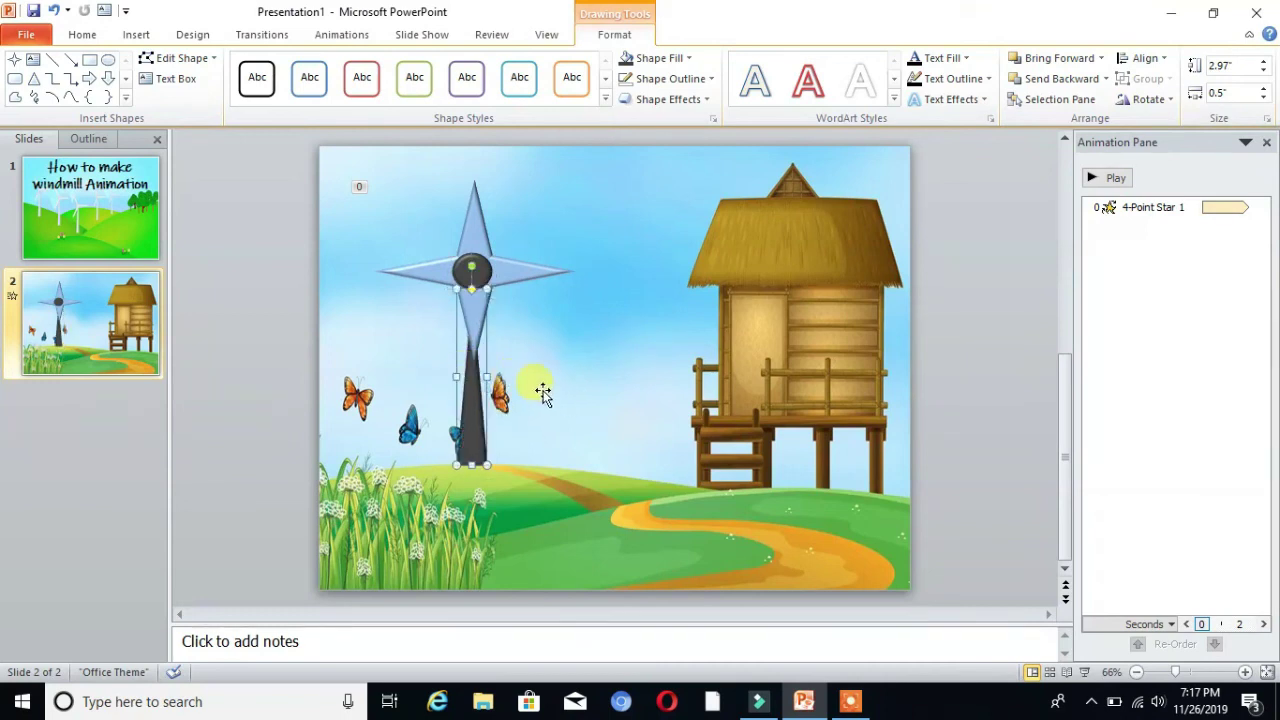
{"action": "left_click", "coordinate": [502, 279]}
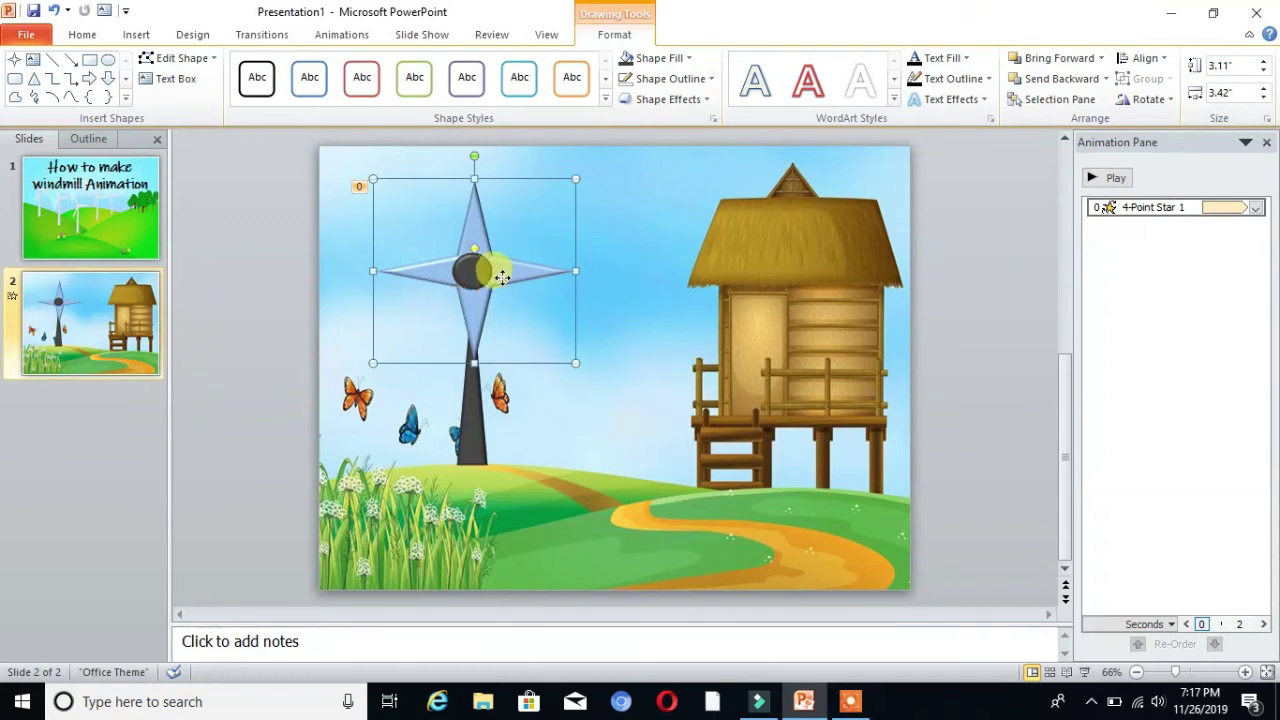
{"action": "mouse_move", "coordinate": [491, 271]}
{"action": "left_mouse_down"}
{"action": "mouse_move", "coordinate": [484, 290]}
{"action": "mouse_move", "coordinate": [497, 280]}
{"action": "left_mouse_up"}
{"action": "left_click", "coordinate": [481, 281]}
{"action": "left_click", "coordinate": [501, 283]}
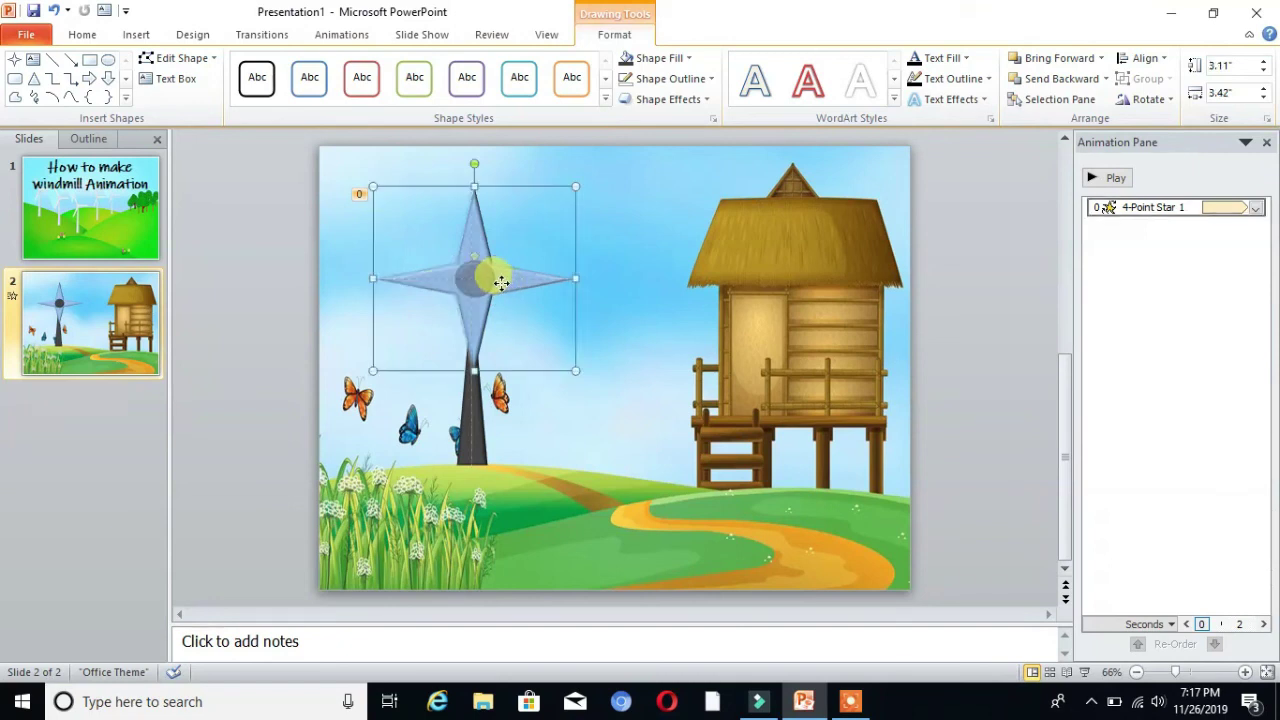
{"action": "key", "text": "Left"}
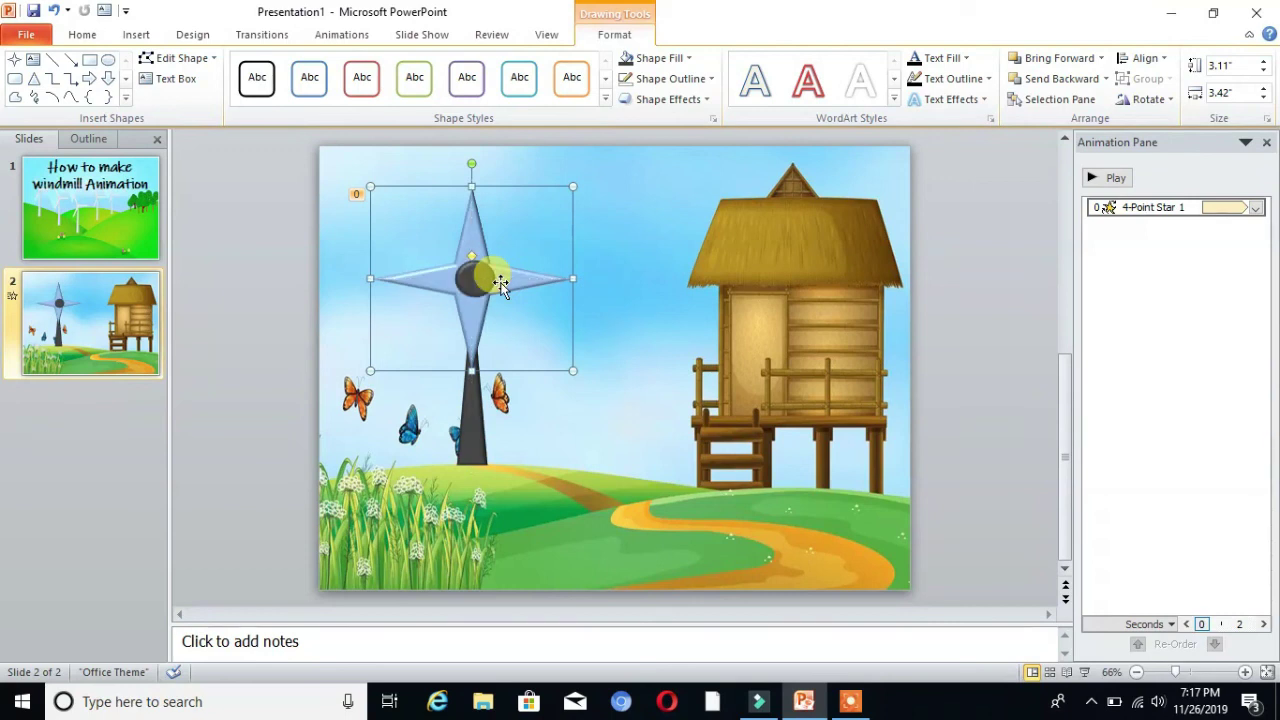
{"action": "left_click_drag", "start_coordinate": [502, 281], "coordinate": [464, 282]}
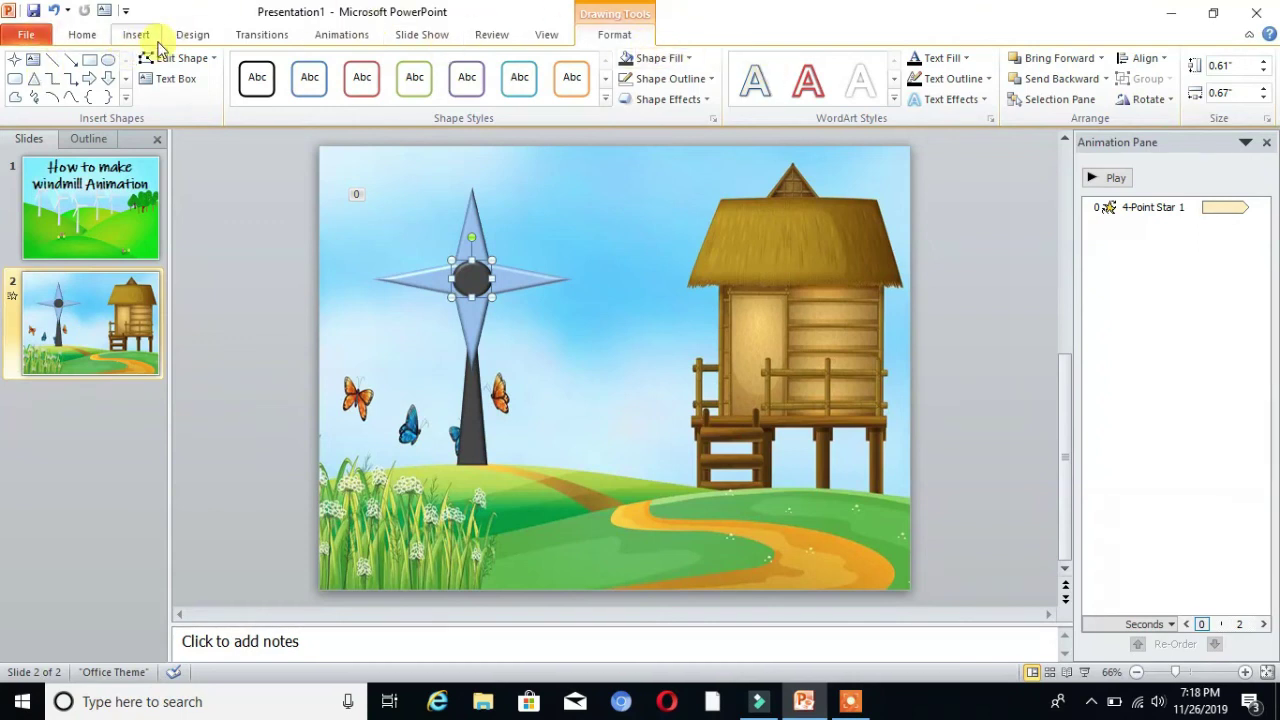
Preview the continuously spinning blades, then go to the Slide Show options.
{"action": "left_click", "coordinate": [320, 34]}
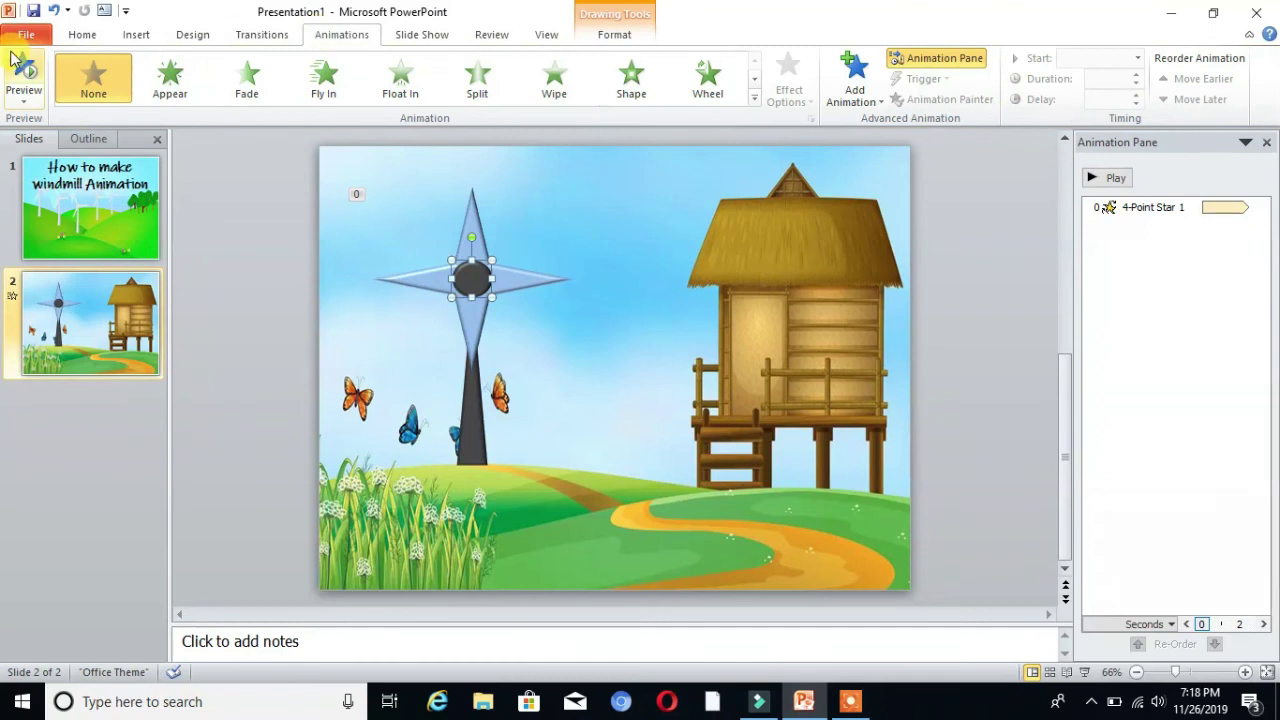
{"action": "left_click", "coordinate": [24, 80]}
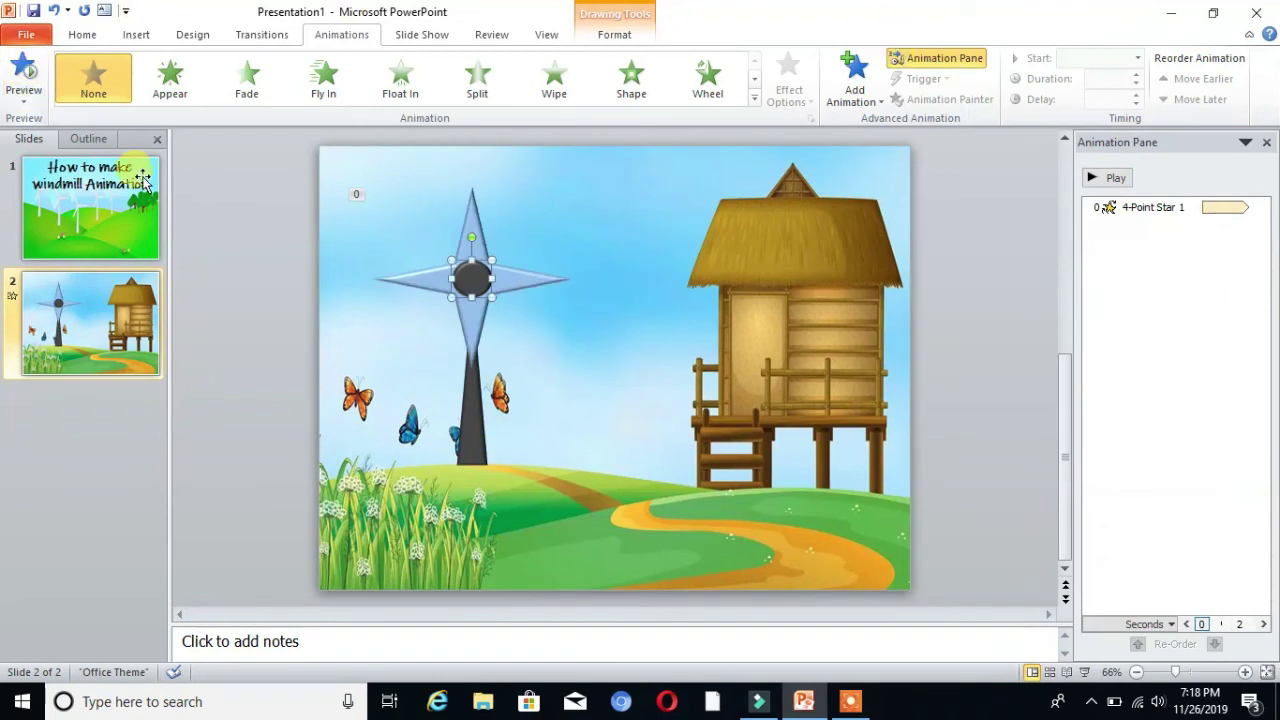
{"action": "left_click", "coordinate": [430, 38]}
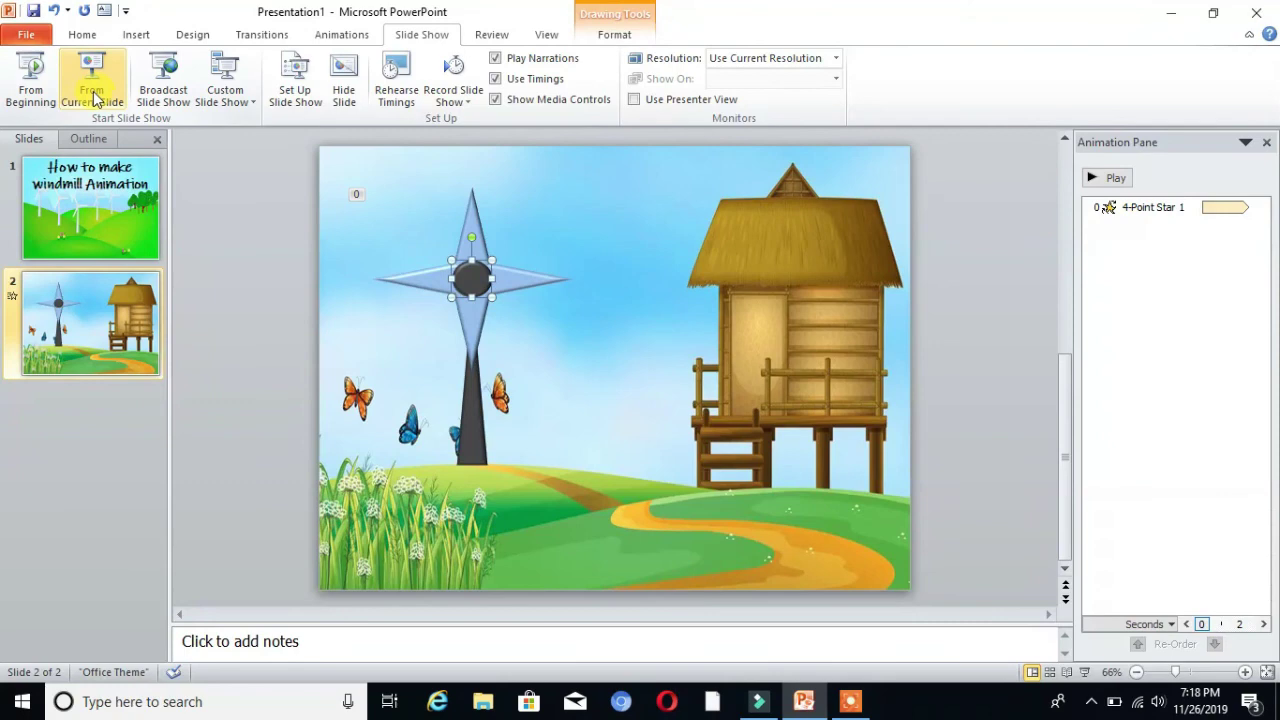